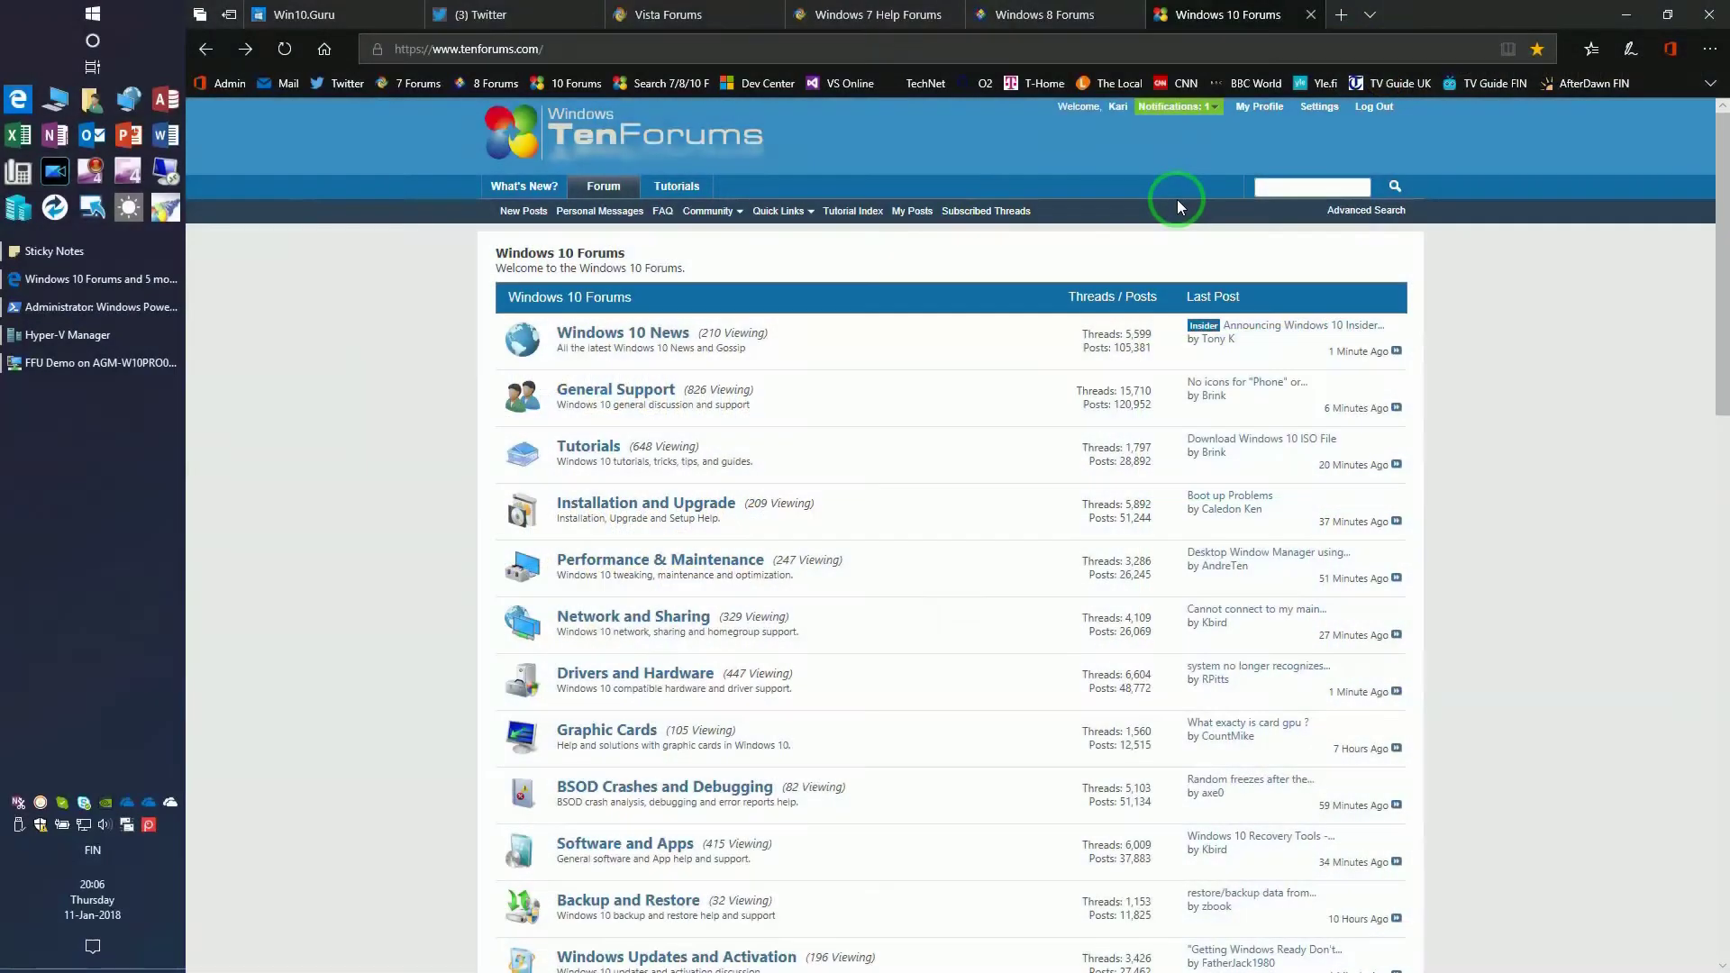
- Download the miniserver repository from its copied GitLab link as a zip file and save it
{"action": "left_click", "coordinate": [1341, 14]}
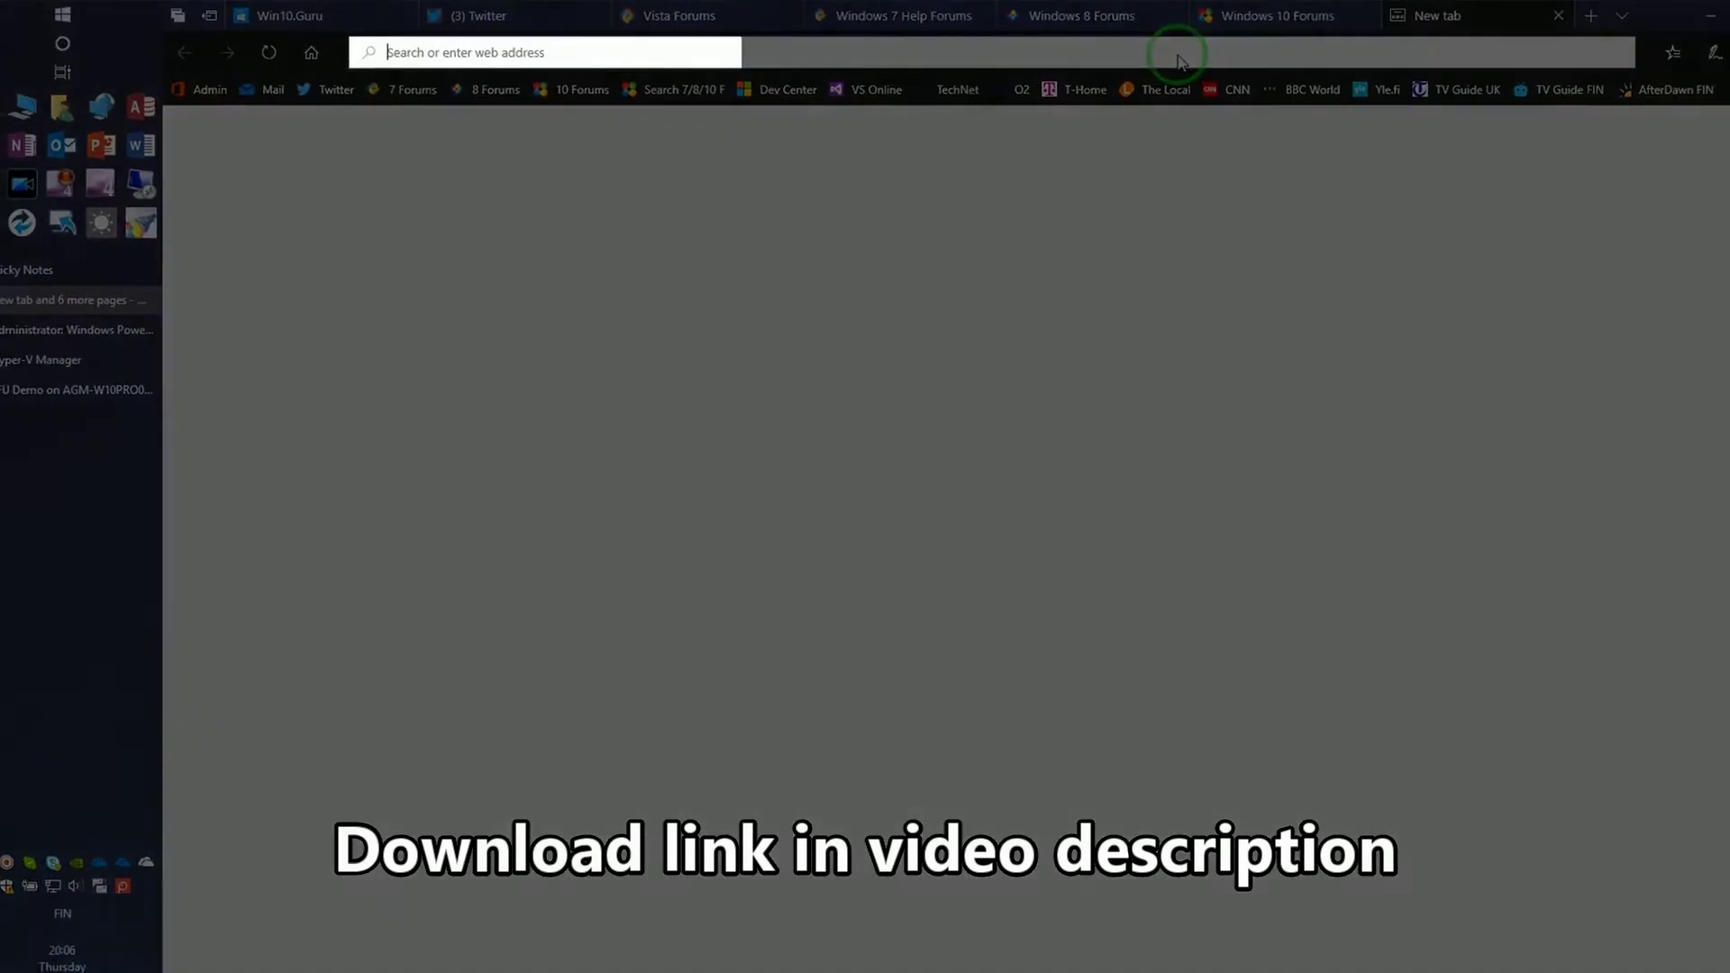
{"action": "right_click", "coordinate": [1261, 51]}
{"action": "left_click", "coordinate": [1253, 110]}
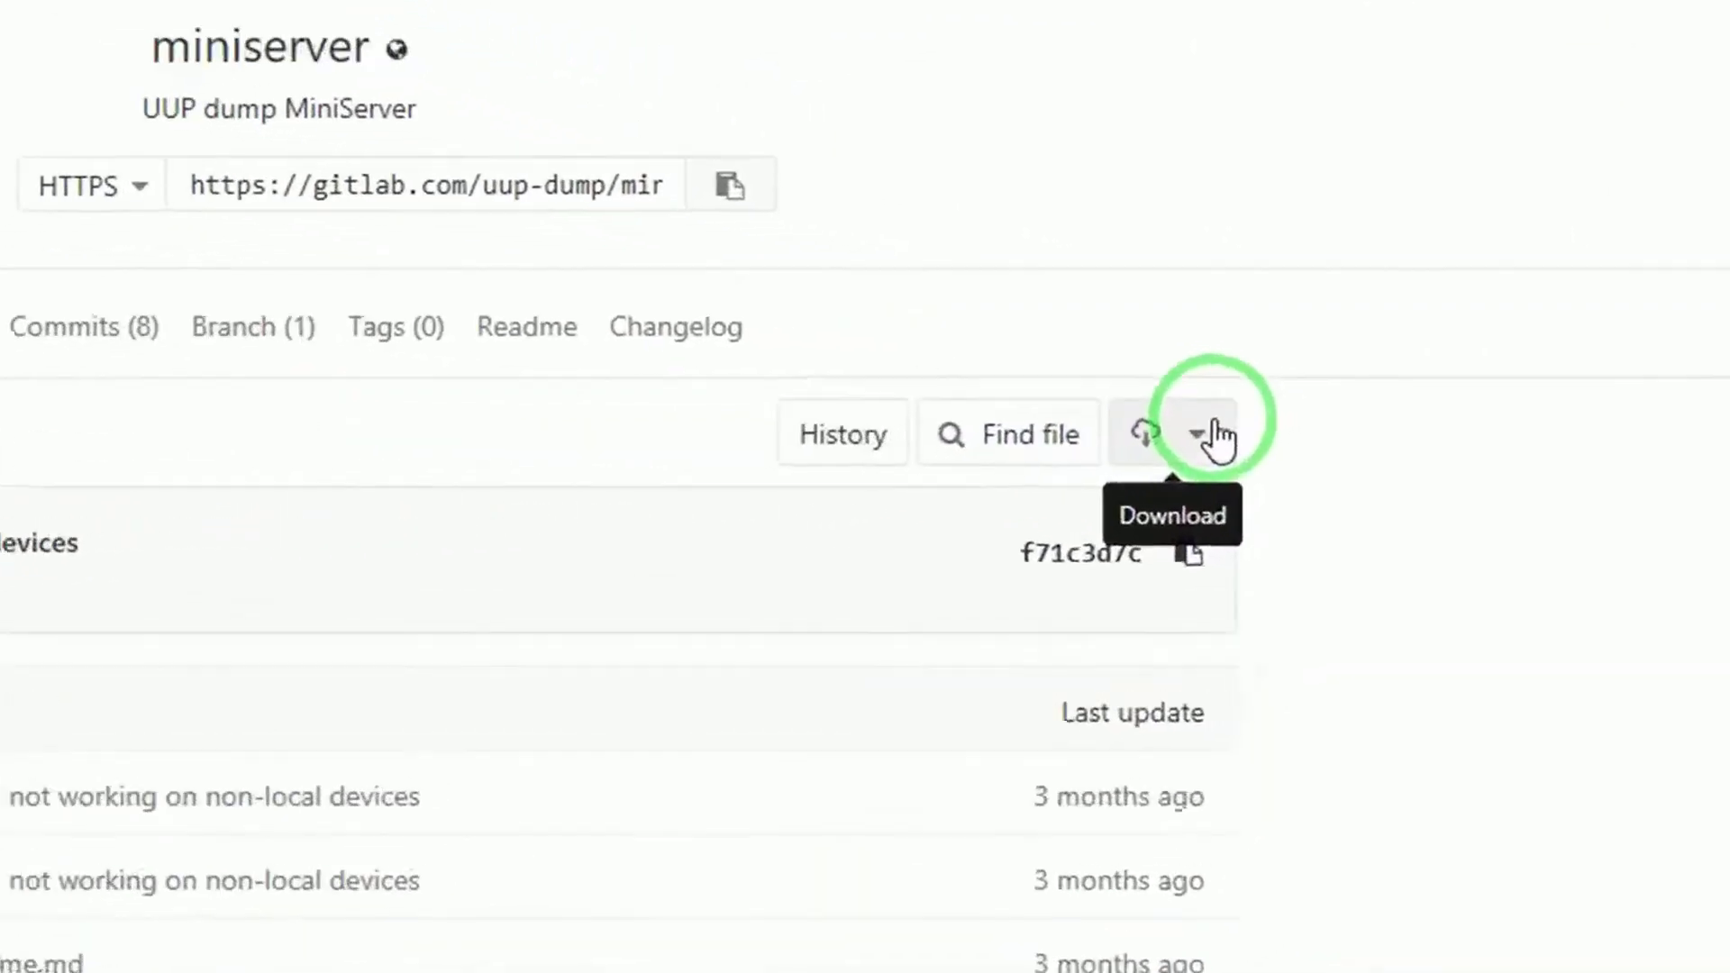
{"action": "left_click", "coordinate": [1389, 454]}
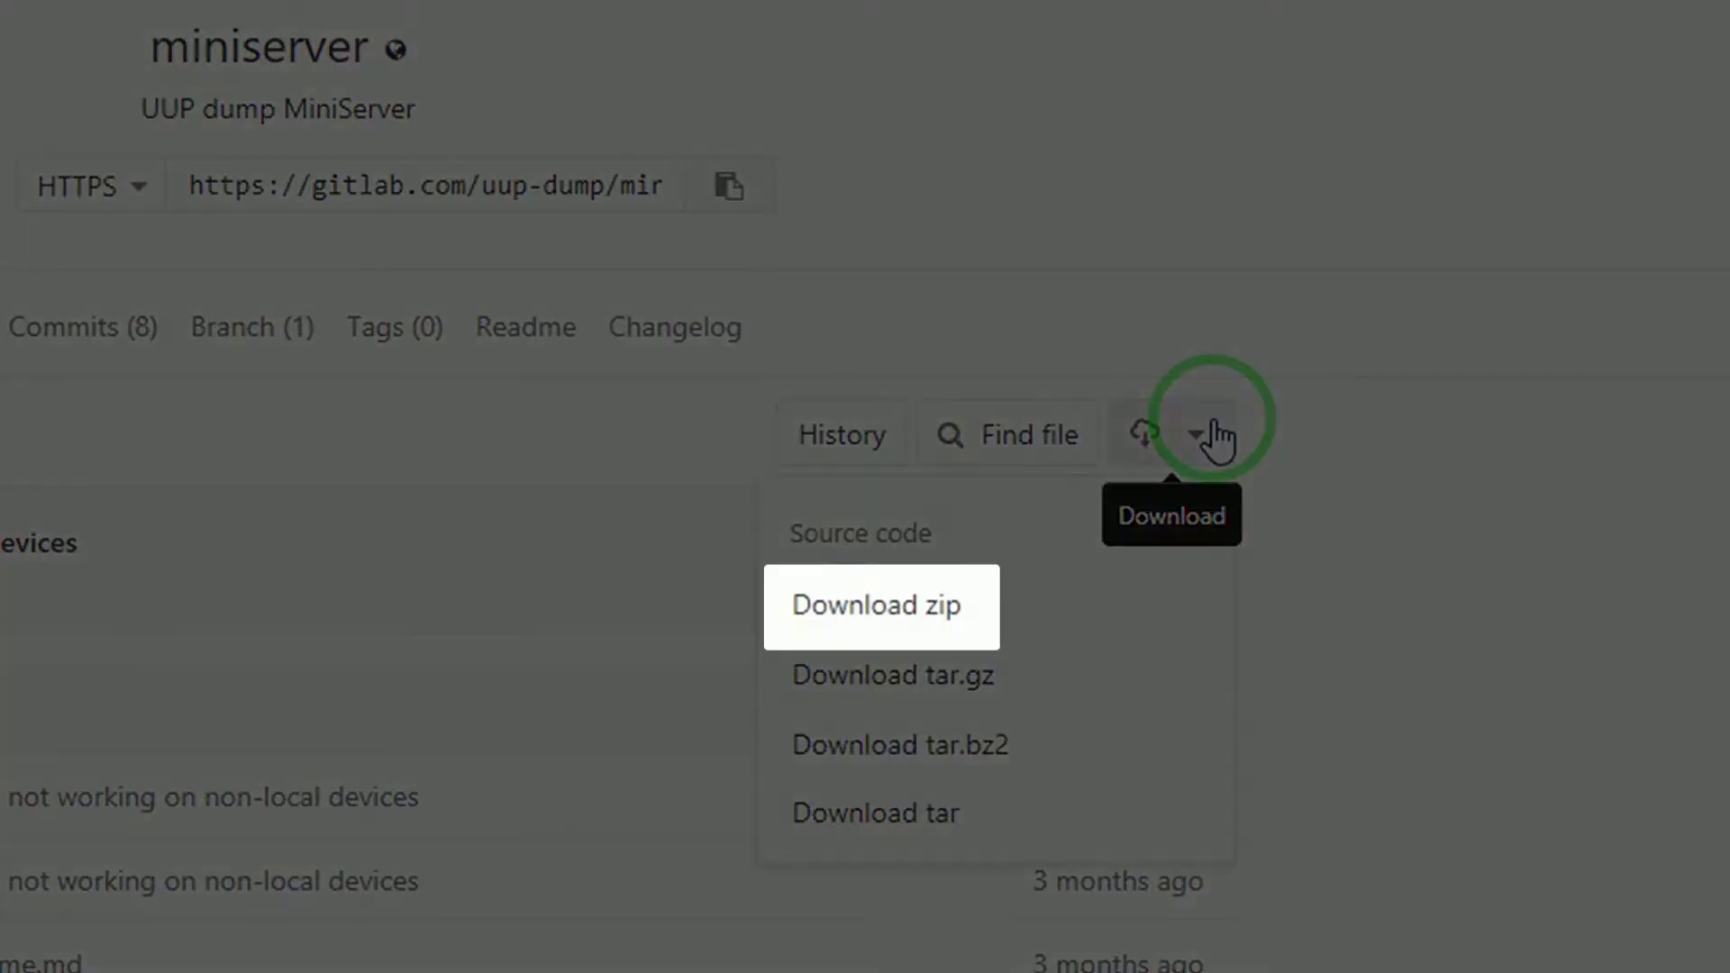
{"action": "left_click", "coordinate": [1027, 626]}
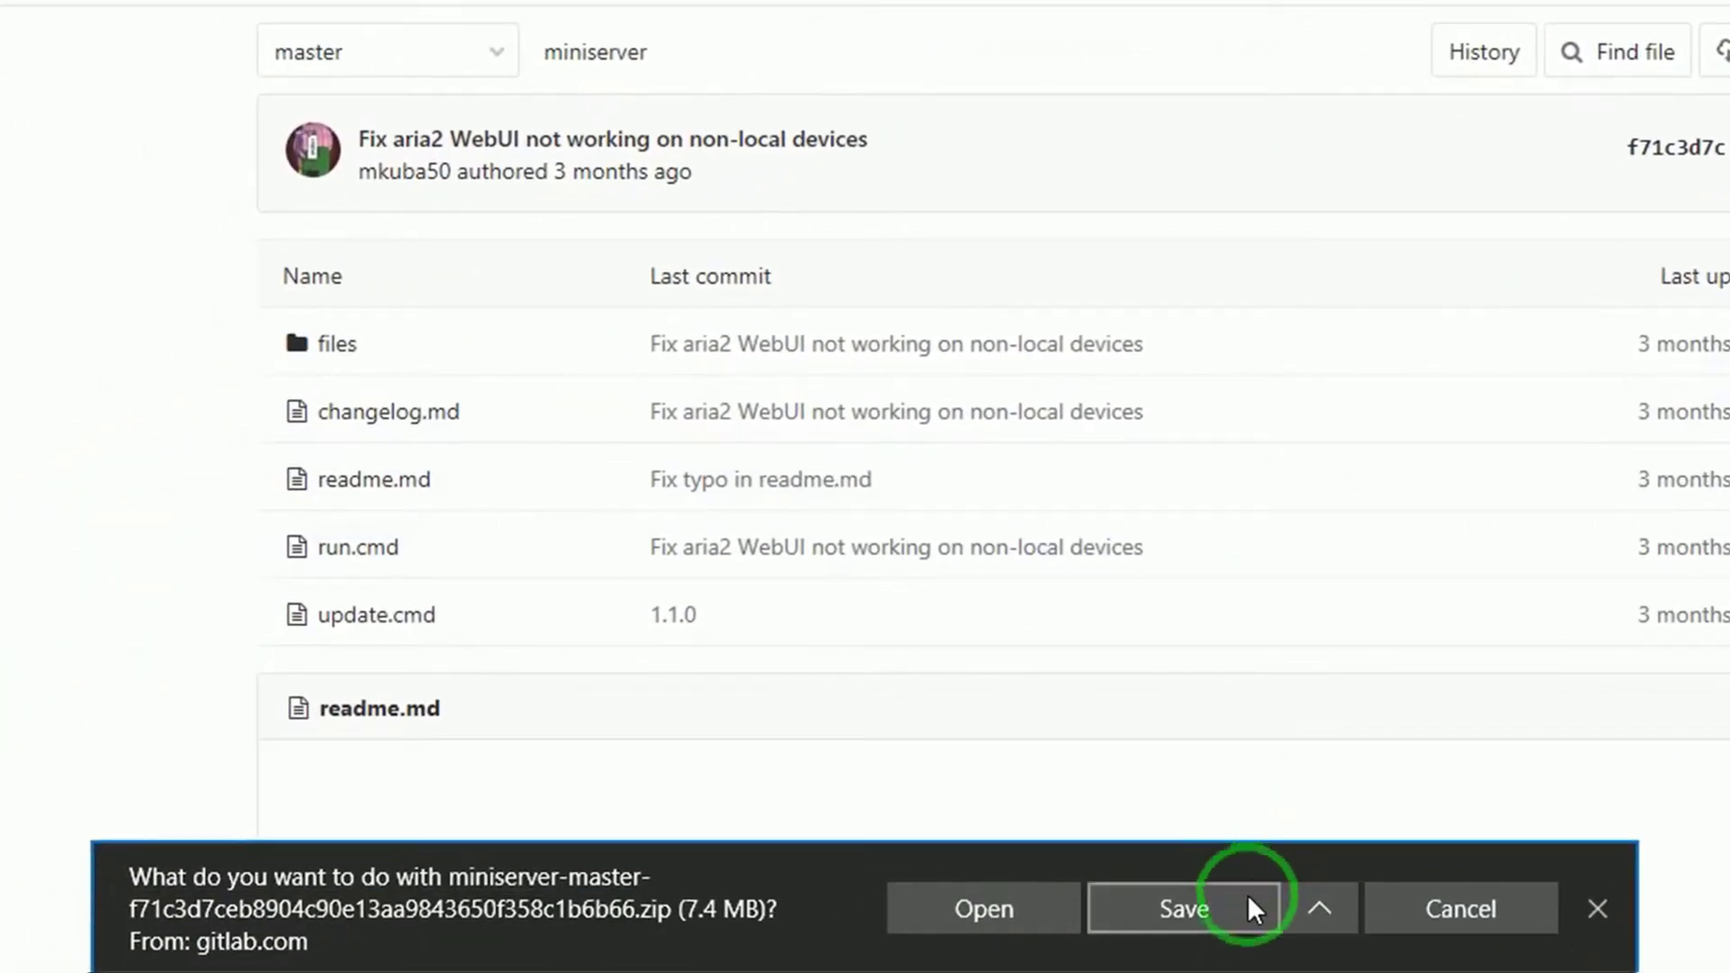
{"action": "left_click", "coordinate": [1249, 897]}
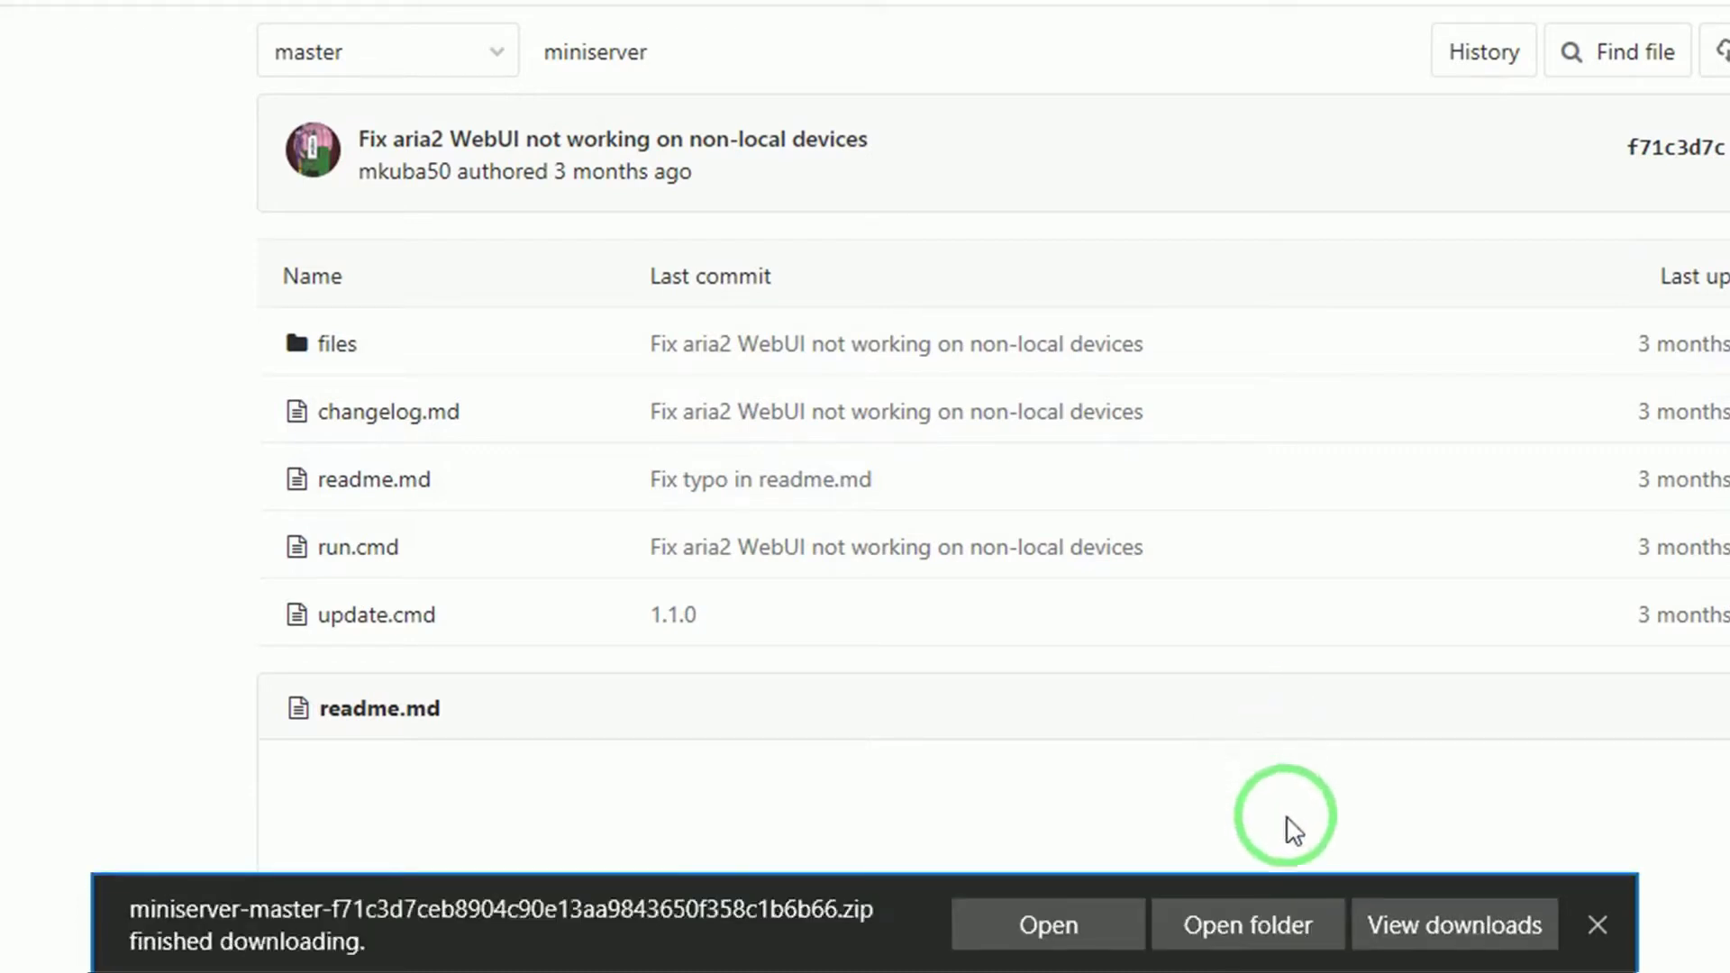
- Open the folder holding the downloaded zip and close the GitLab page
{"action": "left_click", "coordinate": [1299, 926]}
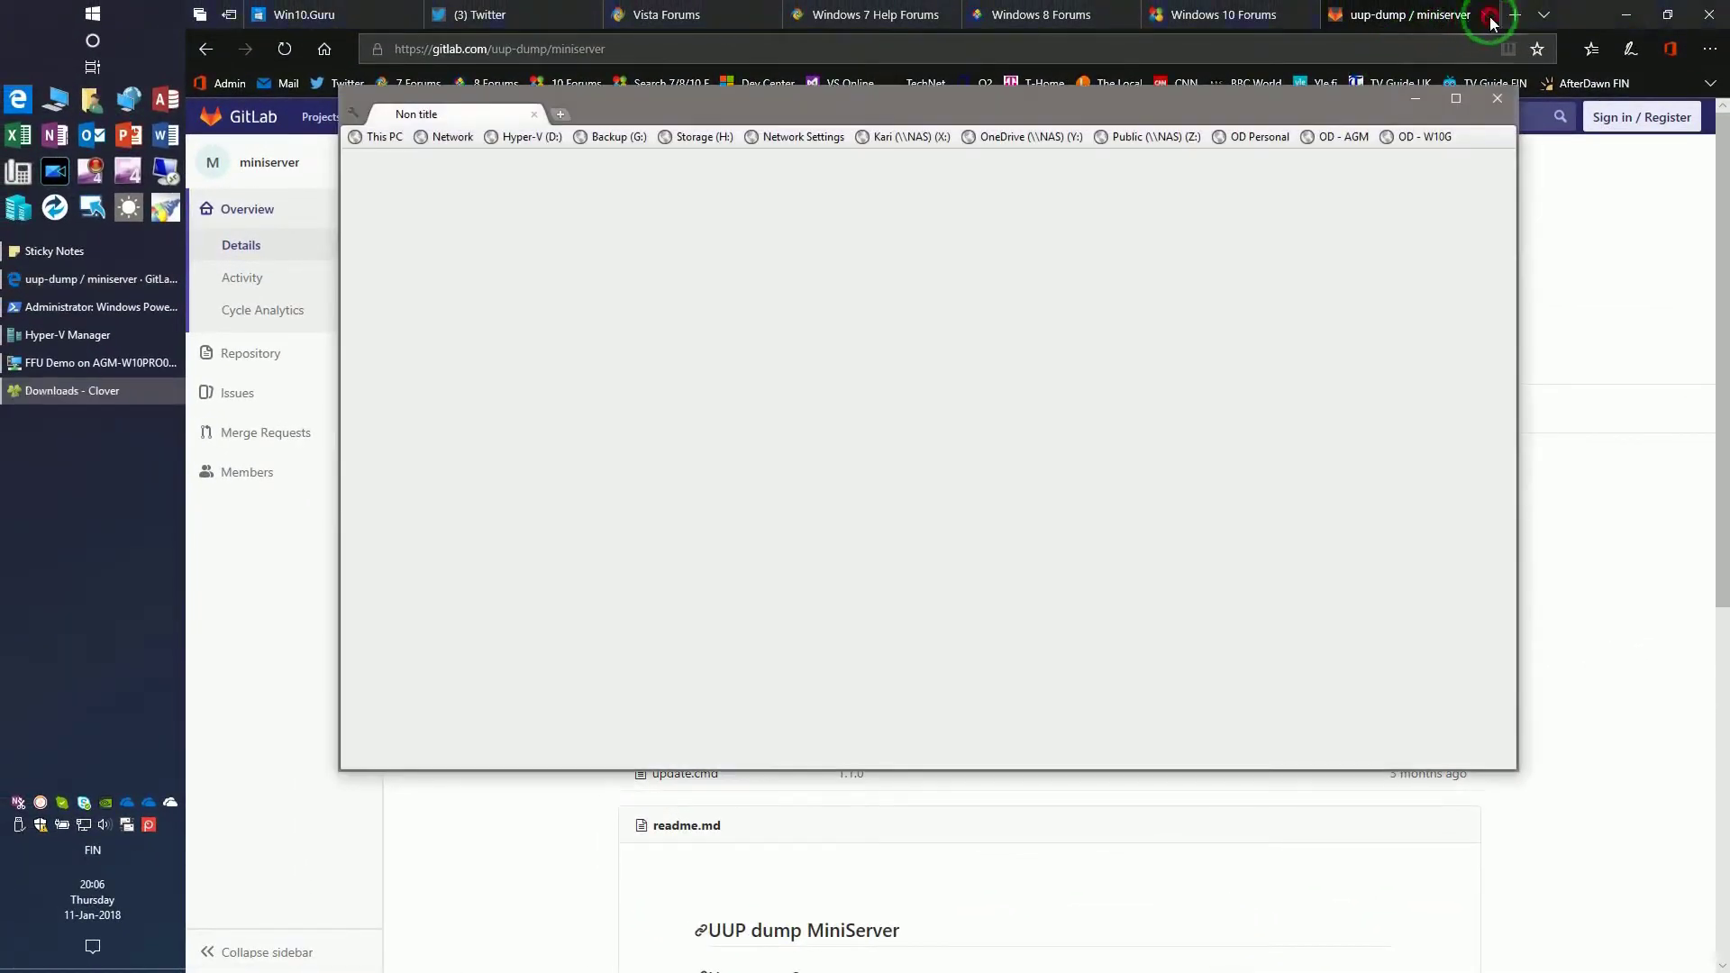
{"action": "left_click", "coordinate": [1490, 15]}
{"action": "left_click", "coordinate": [1625, 20]}
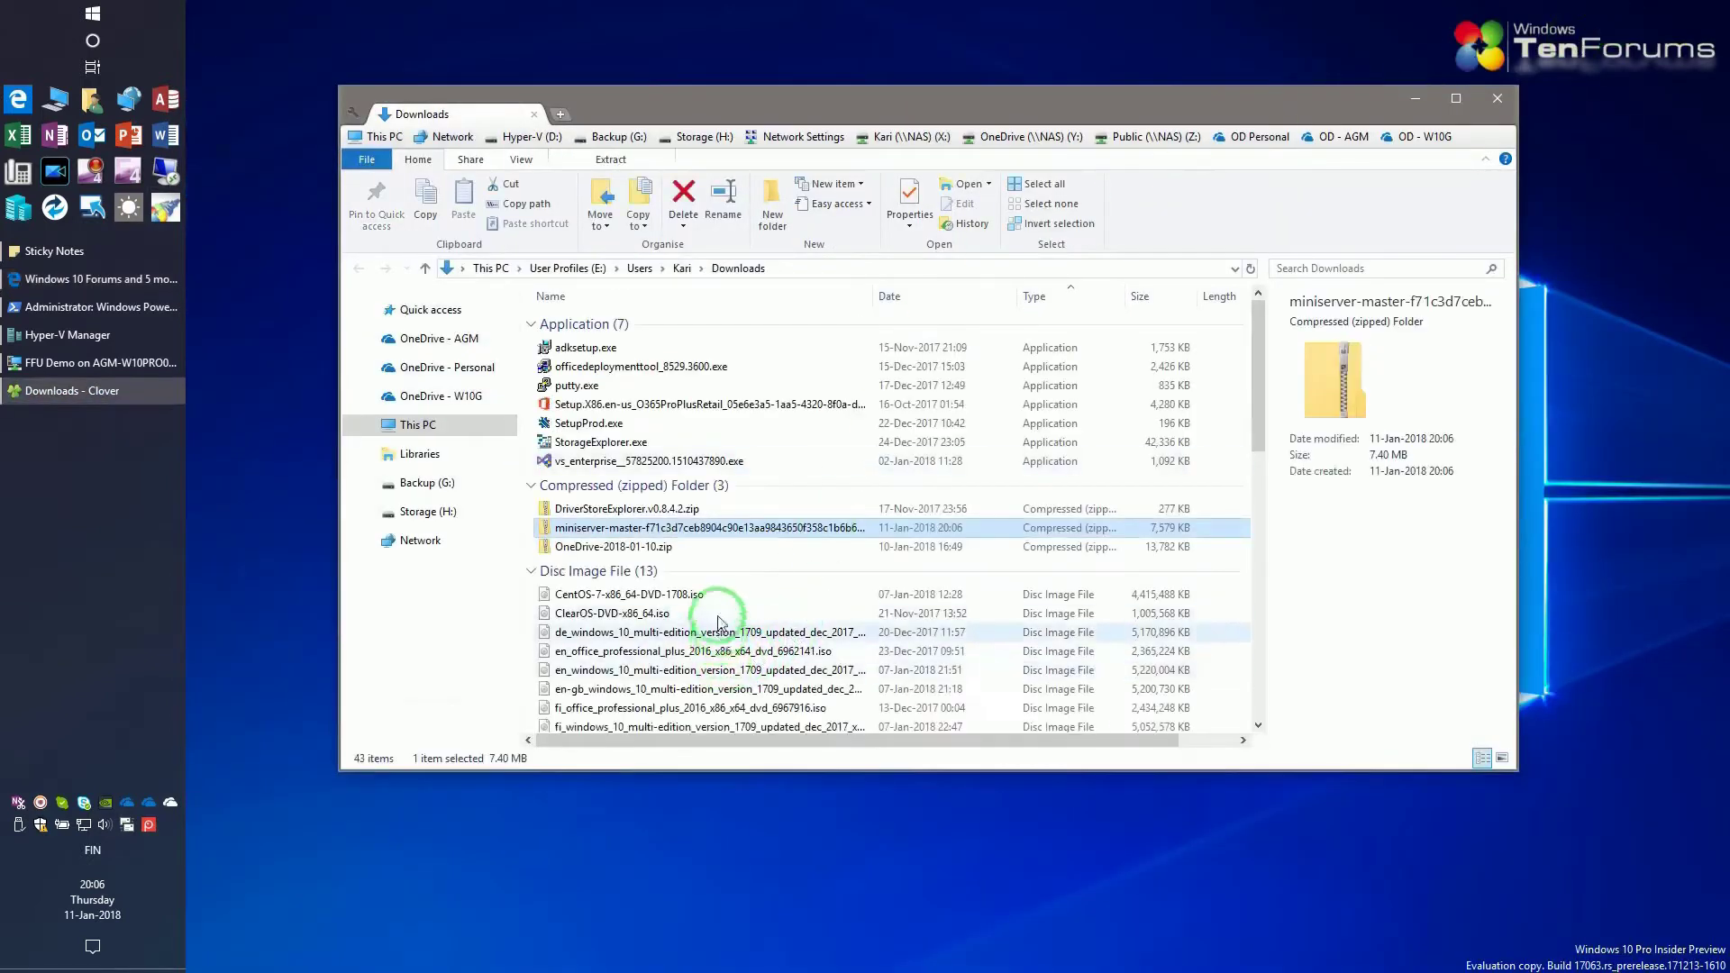
- Unblock the miniserver-master zip through its file Properties
{"action": "right_click", "coordinate": [720, 532]}
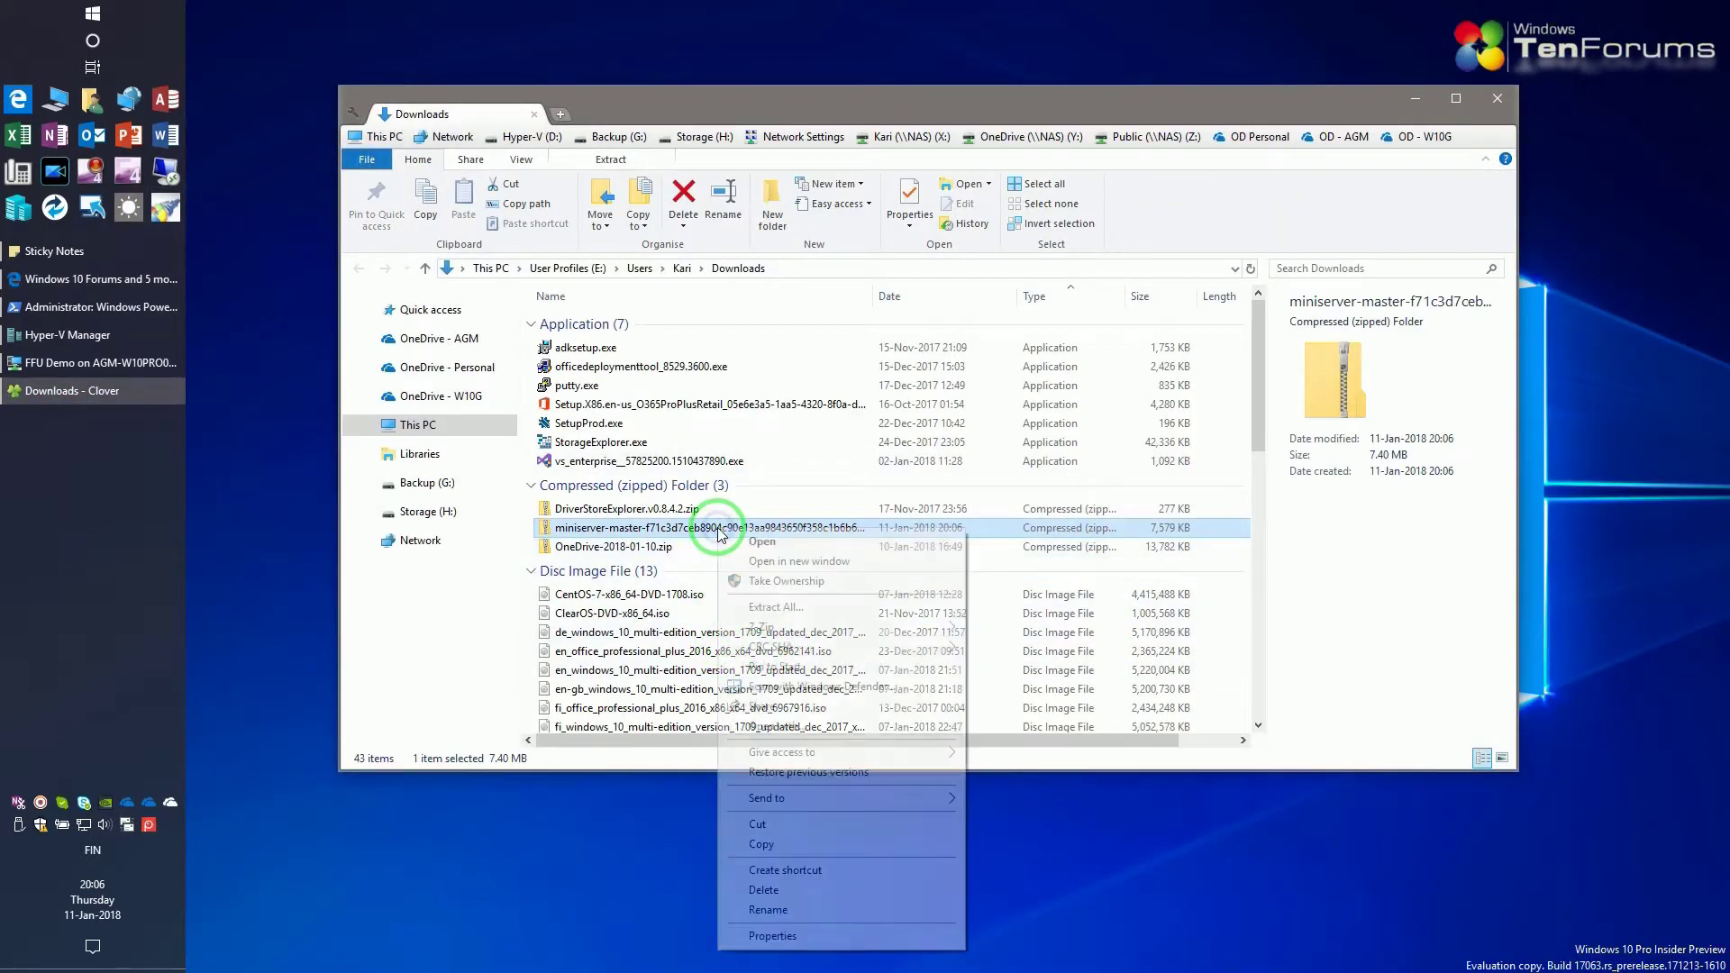
{"action": "left_click", "coordinate": [867, 935]}
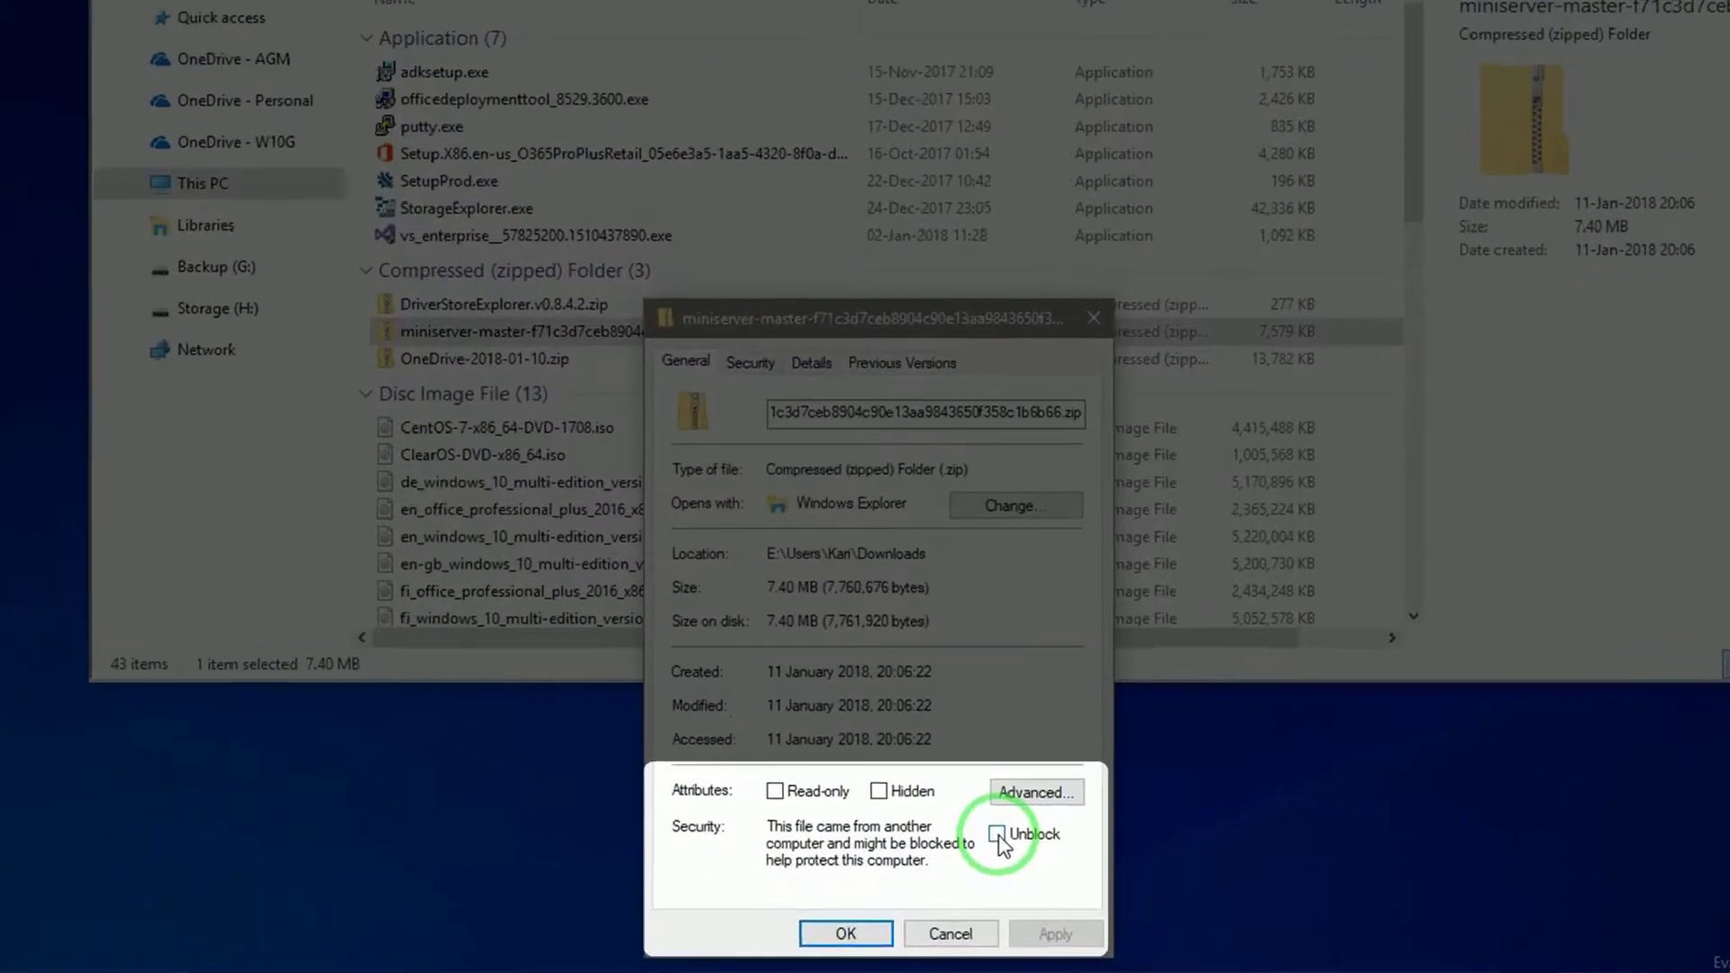
{"action": "left_click", "coordinate": [970, 878]}
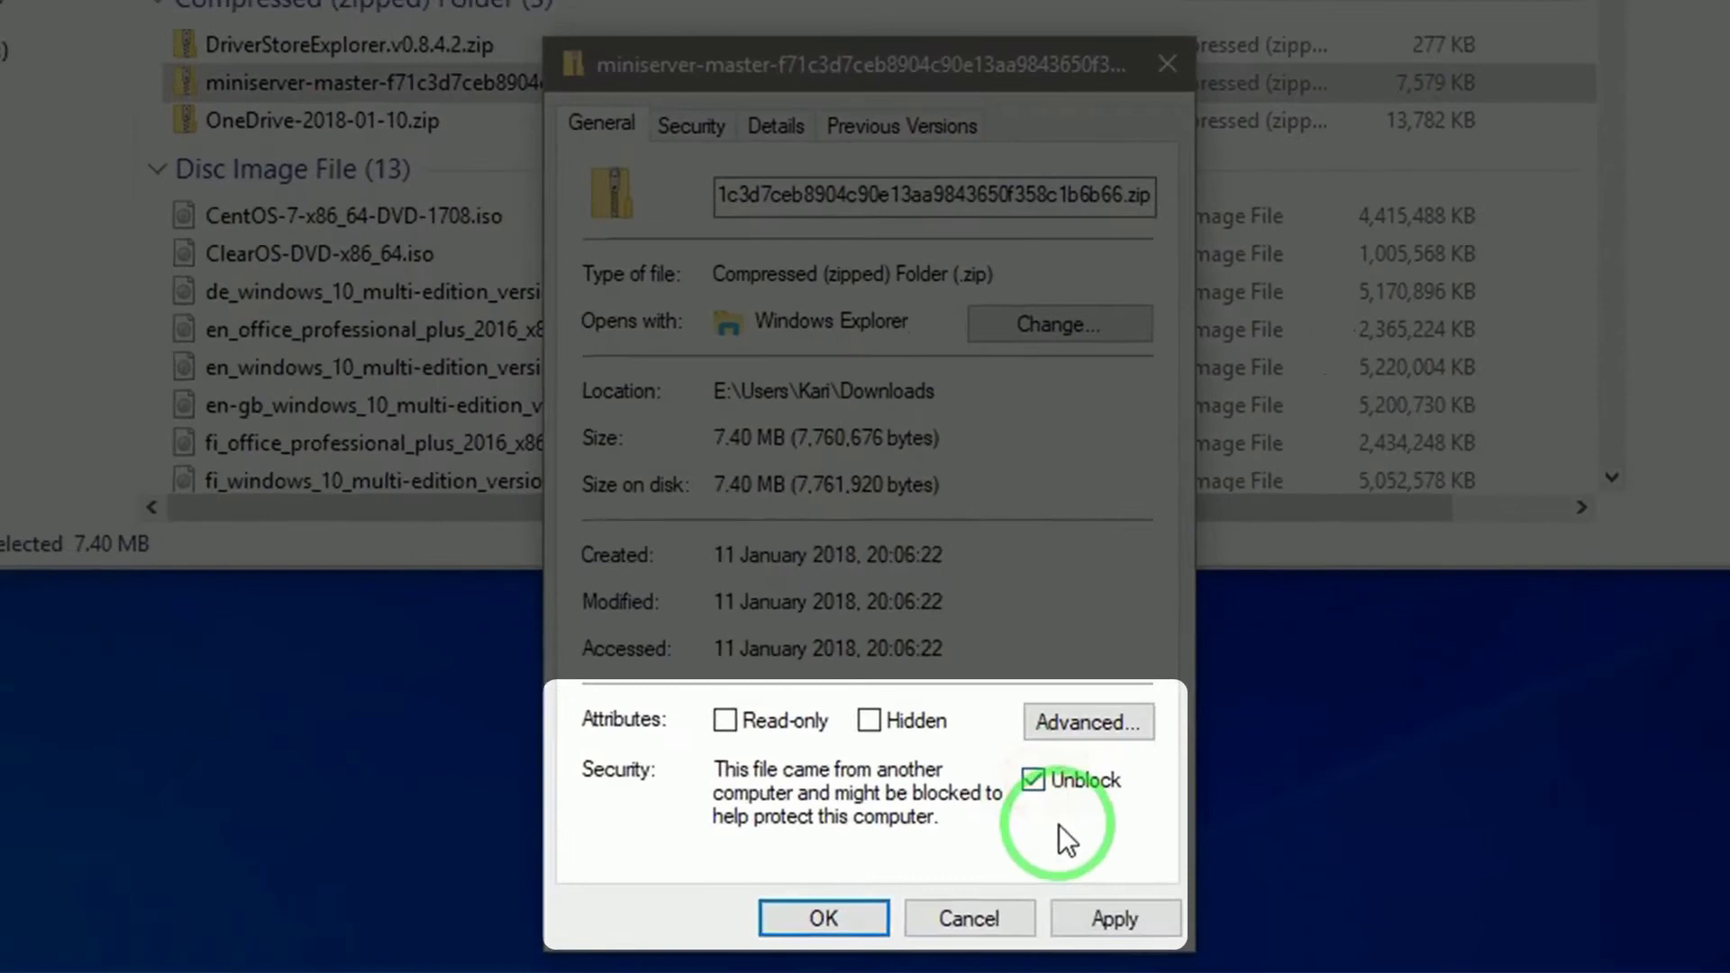
{"action": "left_click", "coordinate": [825, 917]}
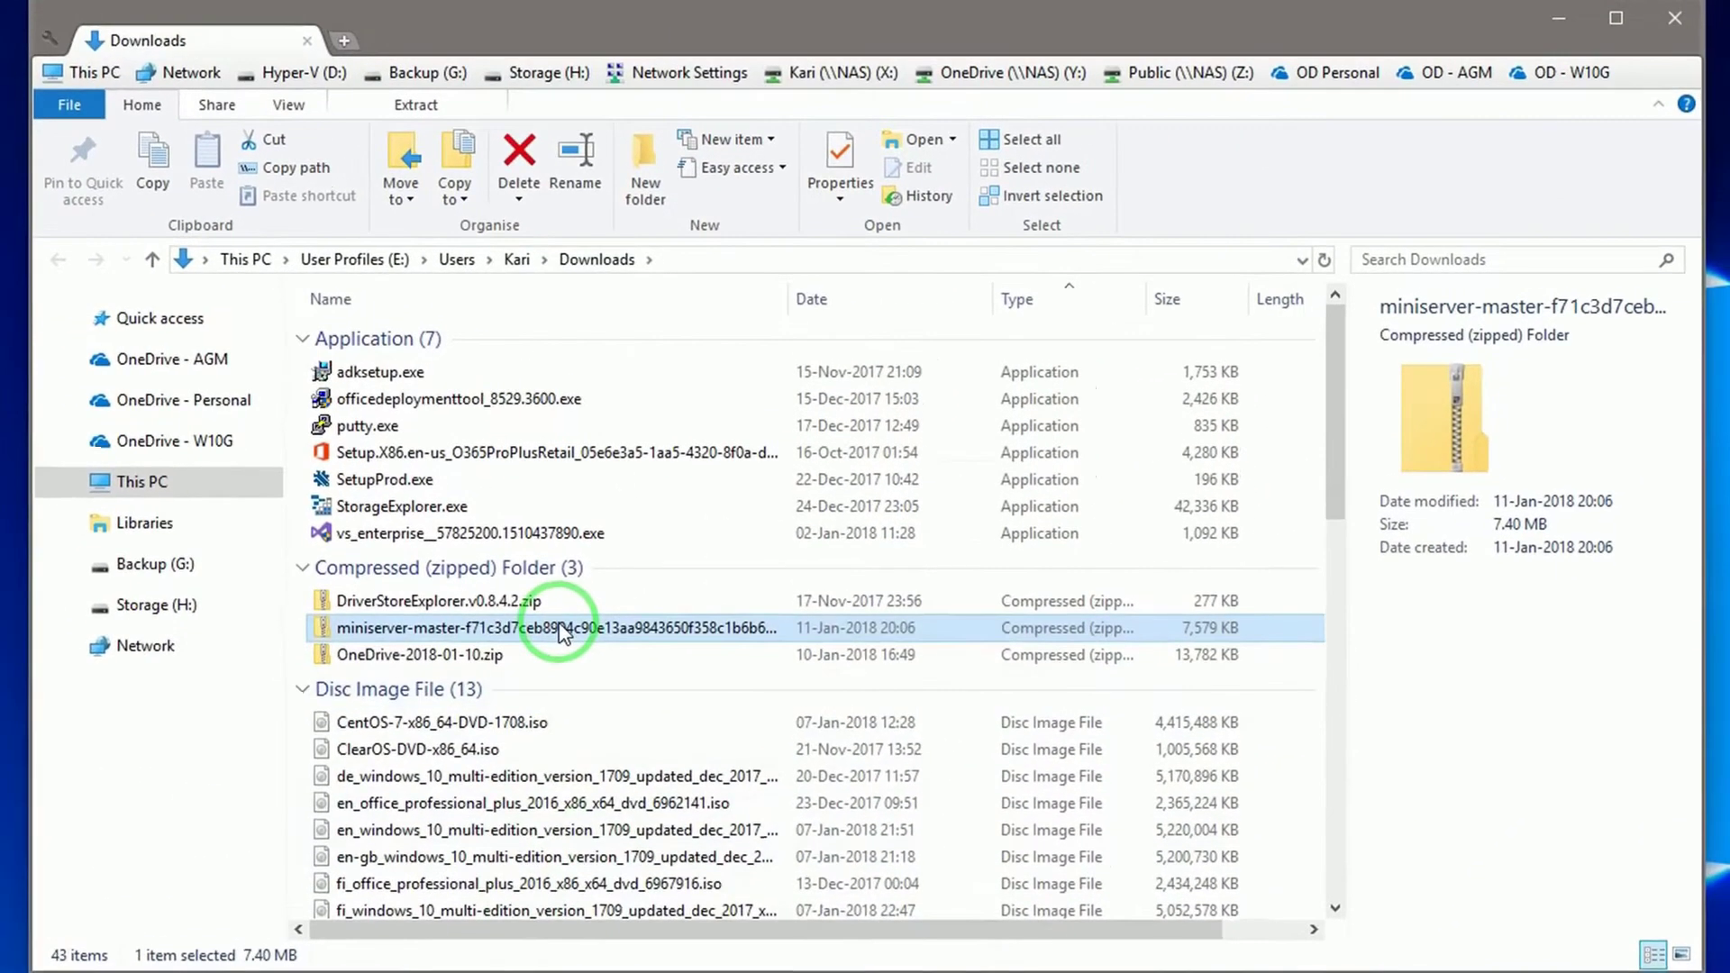
- Open the miniserver-master folder inside the zip and copy all five items
{"action": "double_click", "coordinate": [559, 628]}
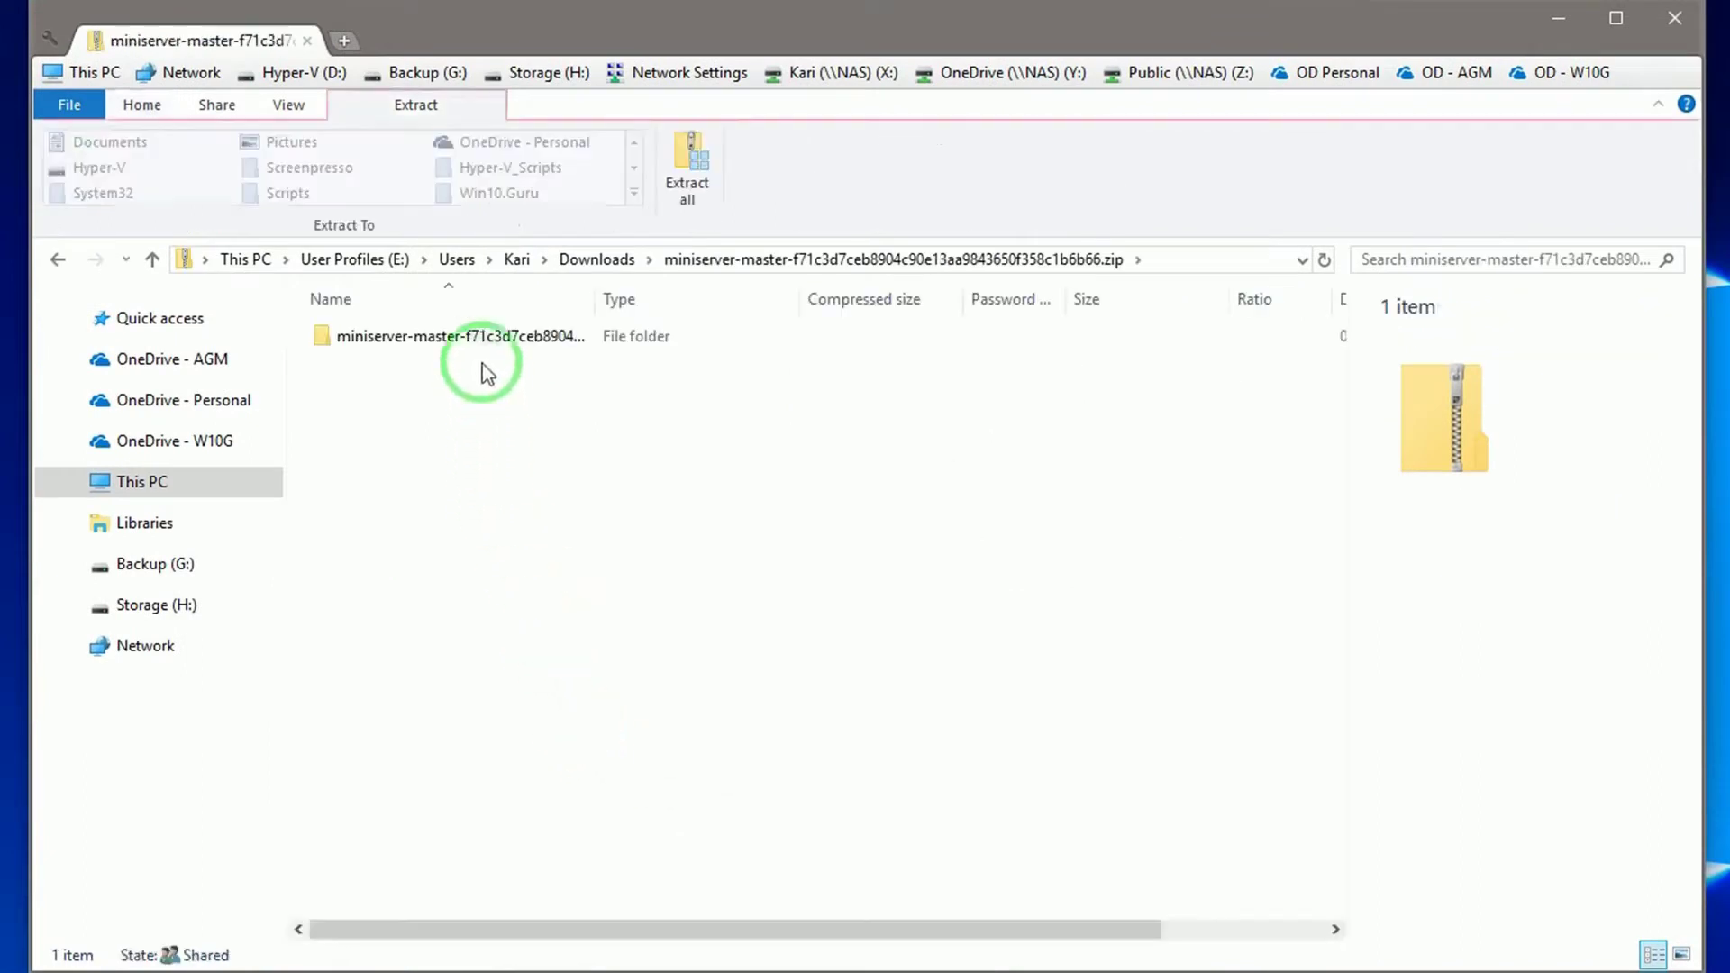
{"action": "double_click", "coordinate": [475, 333]}
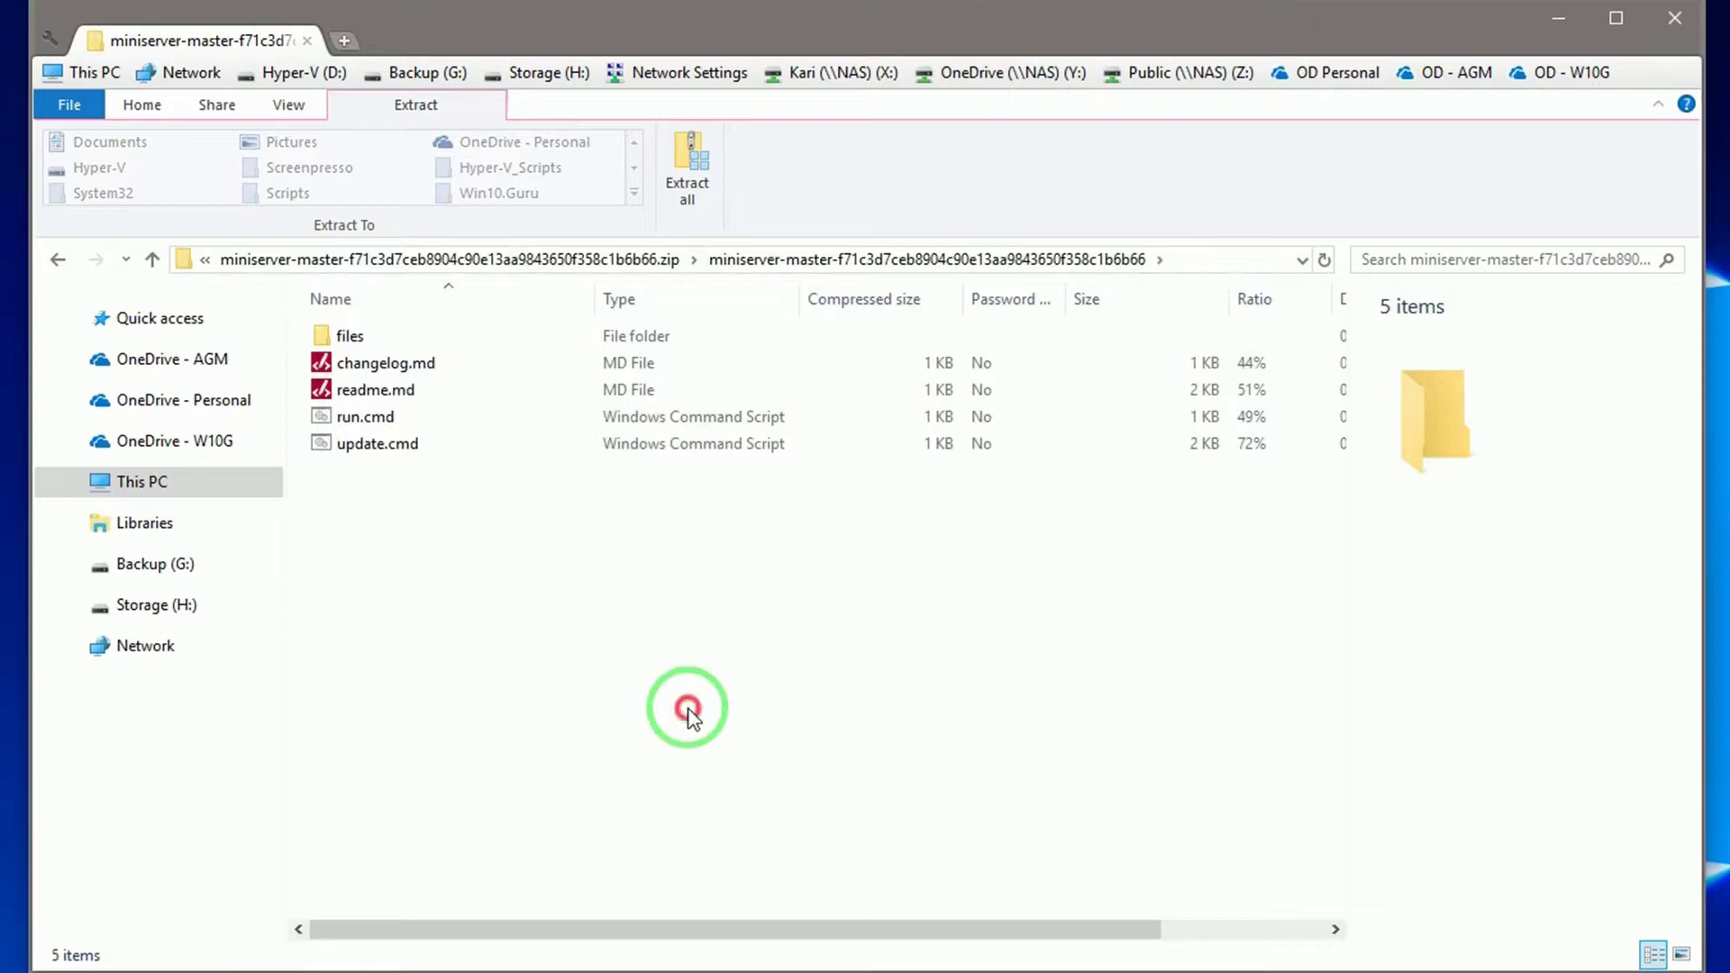
{"action": "left_click", "coordinate": [142, 105]}
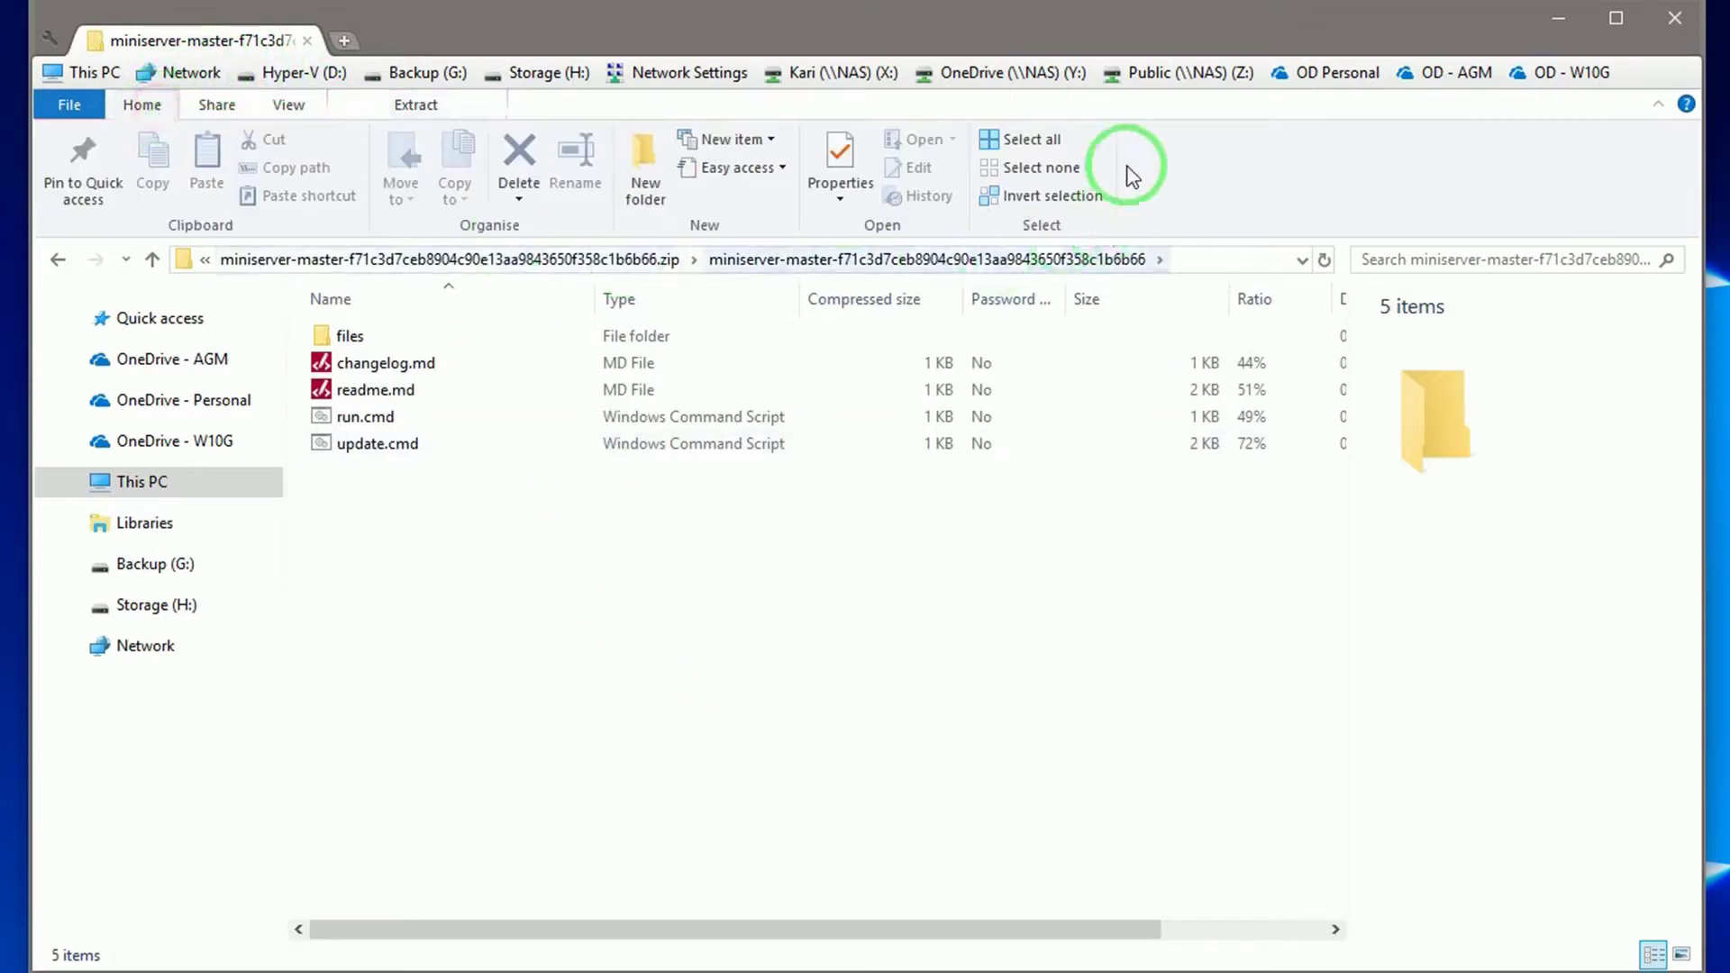
{"action": "left_click", "coordinate": [1053, 141]}
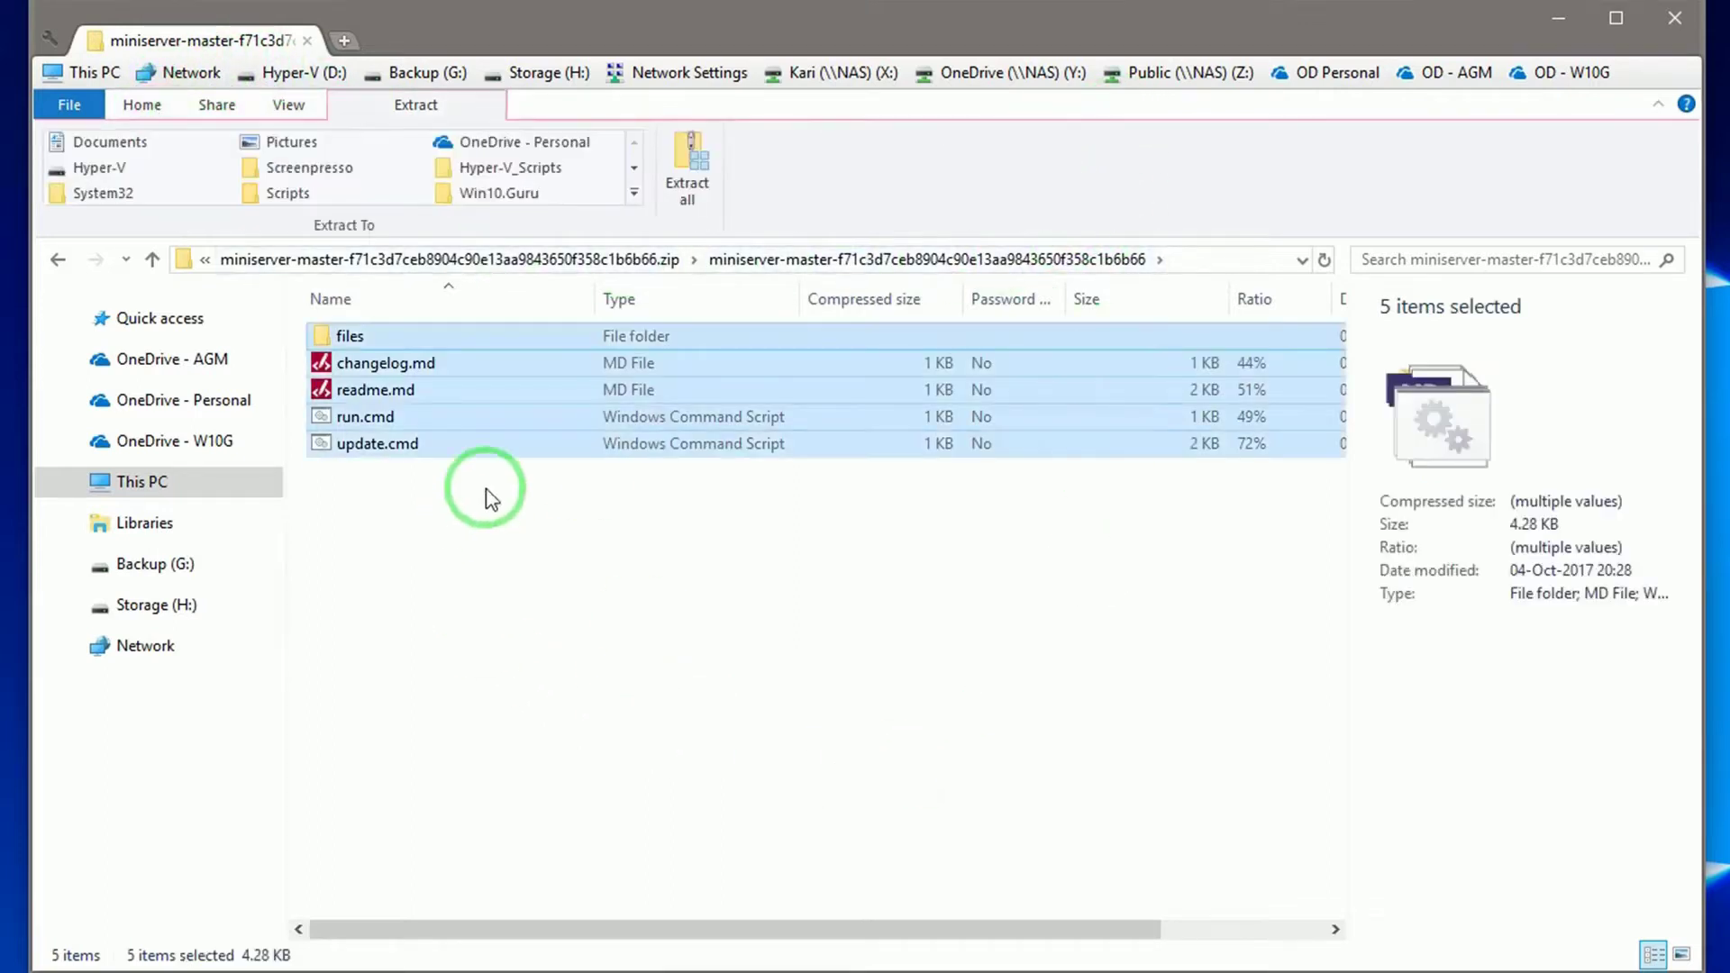
{"action": "right_click", "coordinate": [495, 403]}
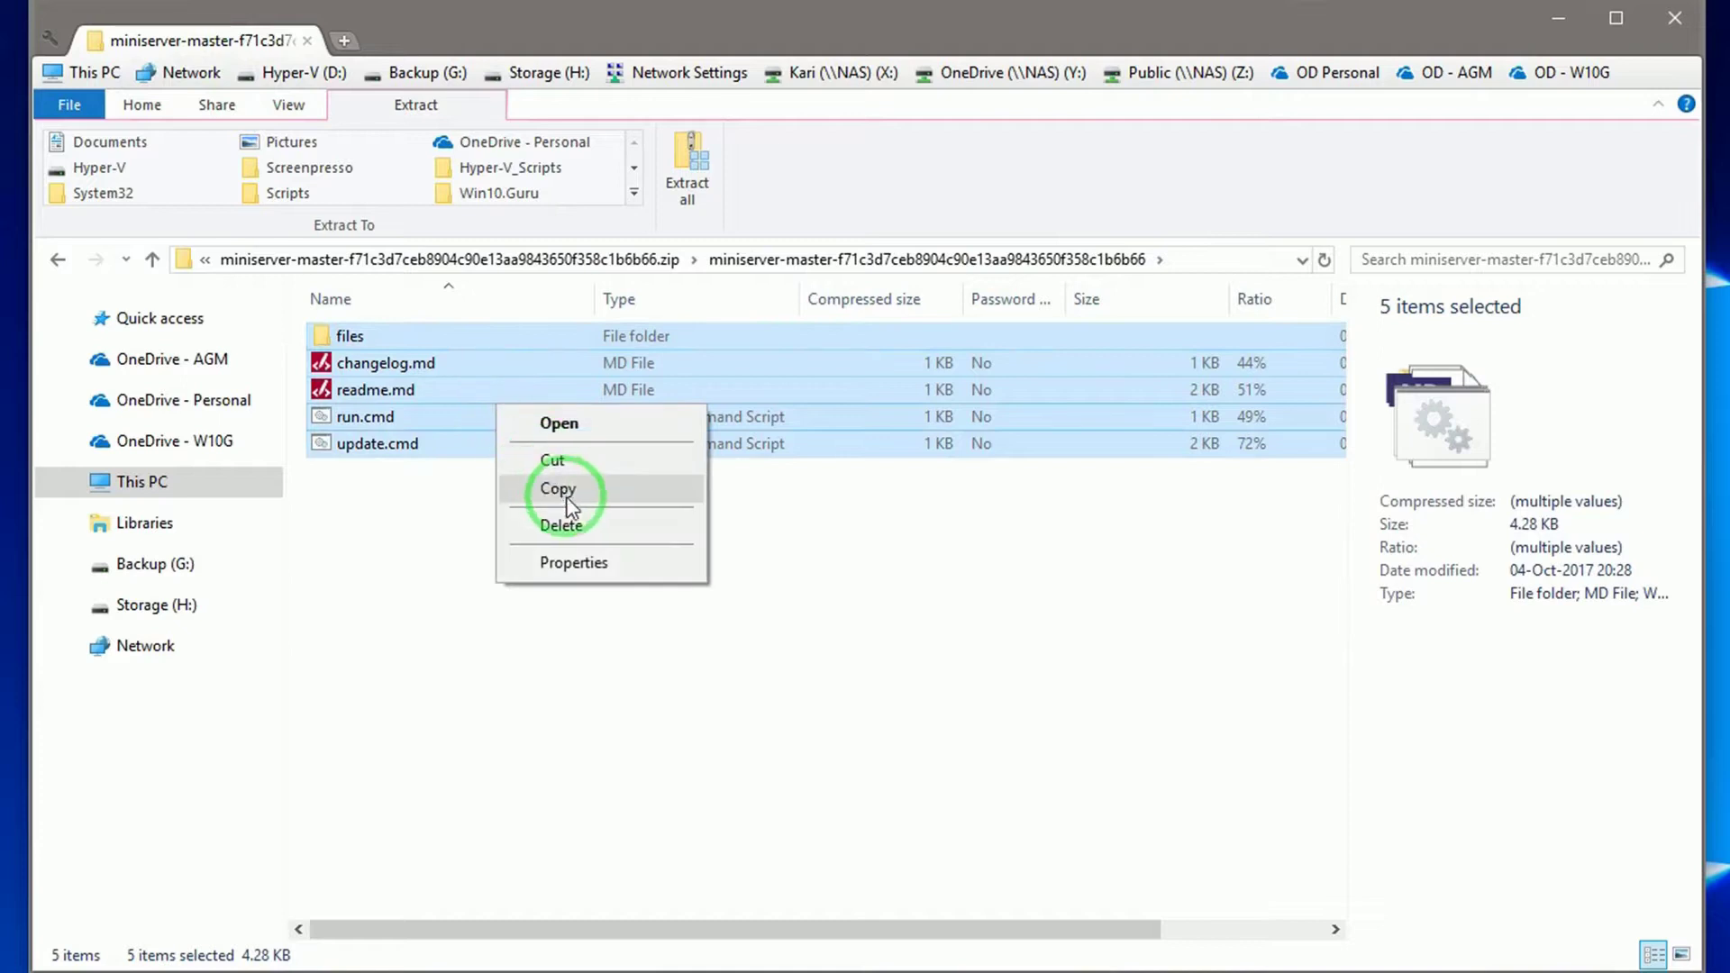
{"action": "left_click", "coordinate": [564, 489]}
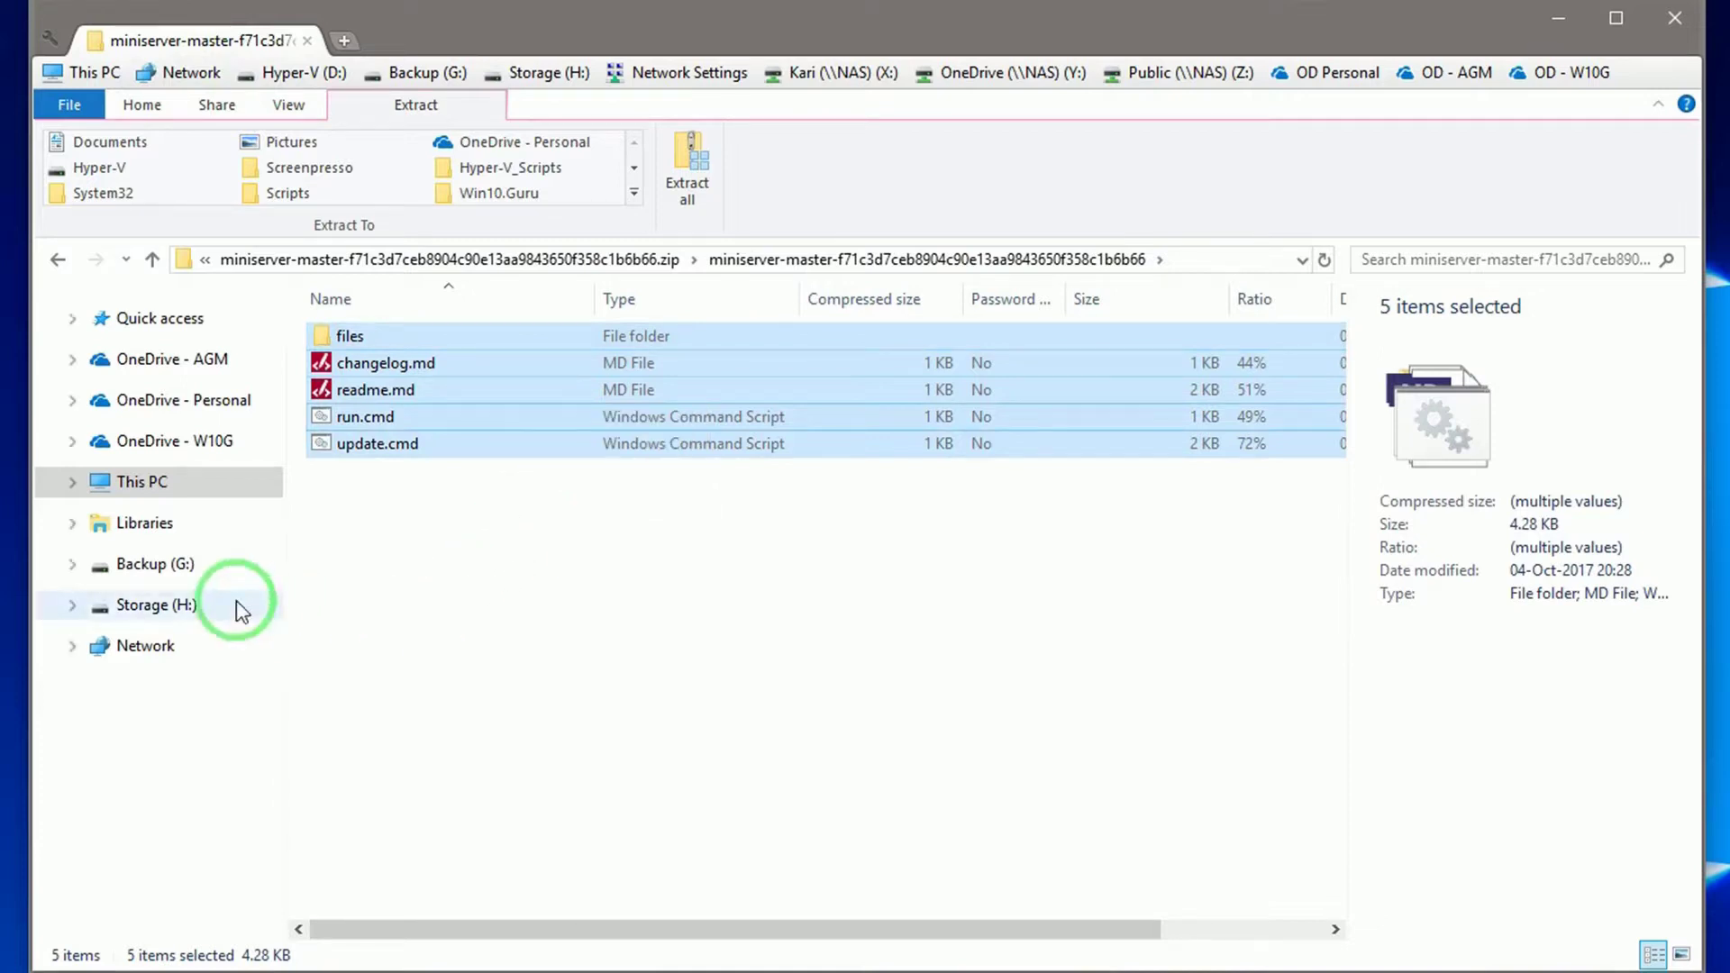
- Open the Downloads folder from Quick access
{"action": "left_click", "coordinate": [99, 317]}
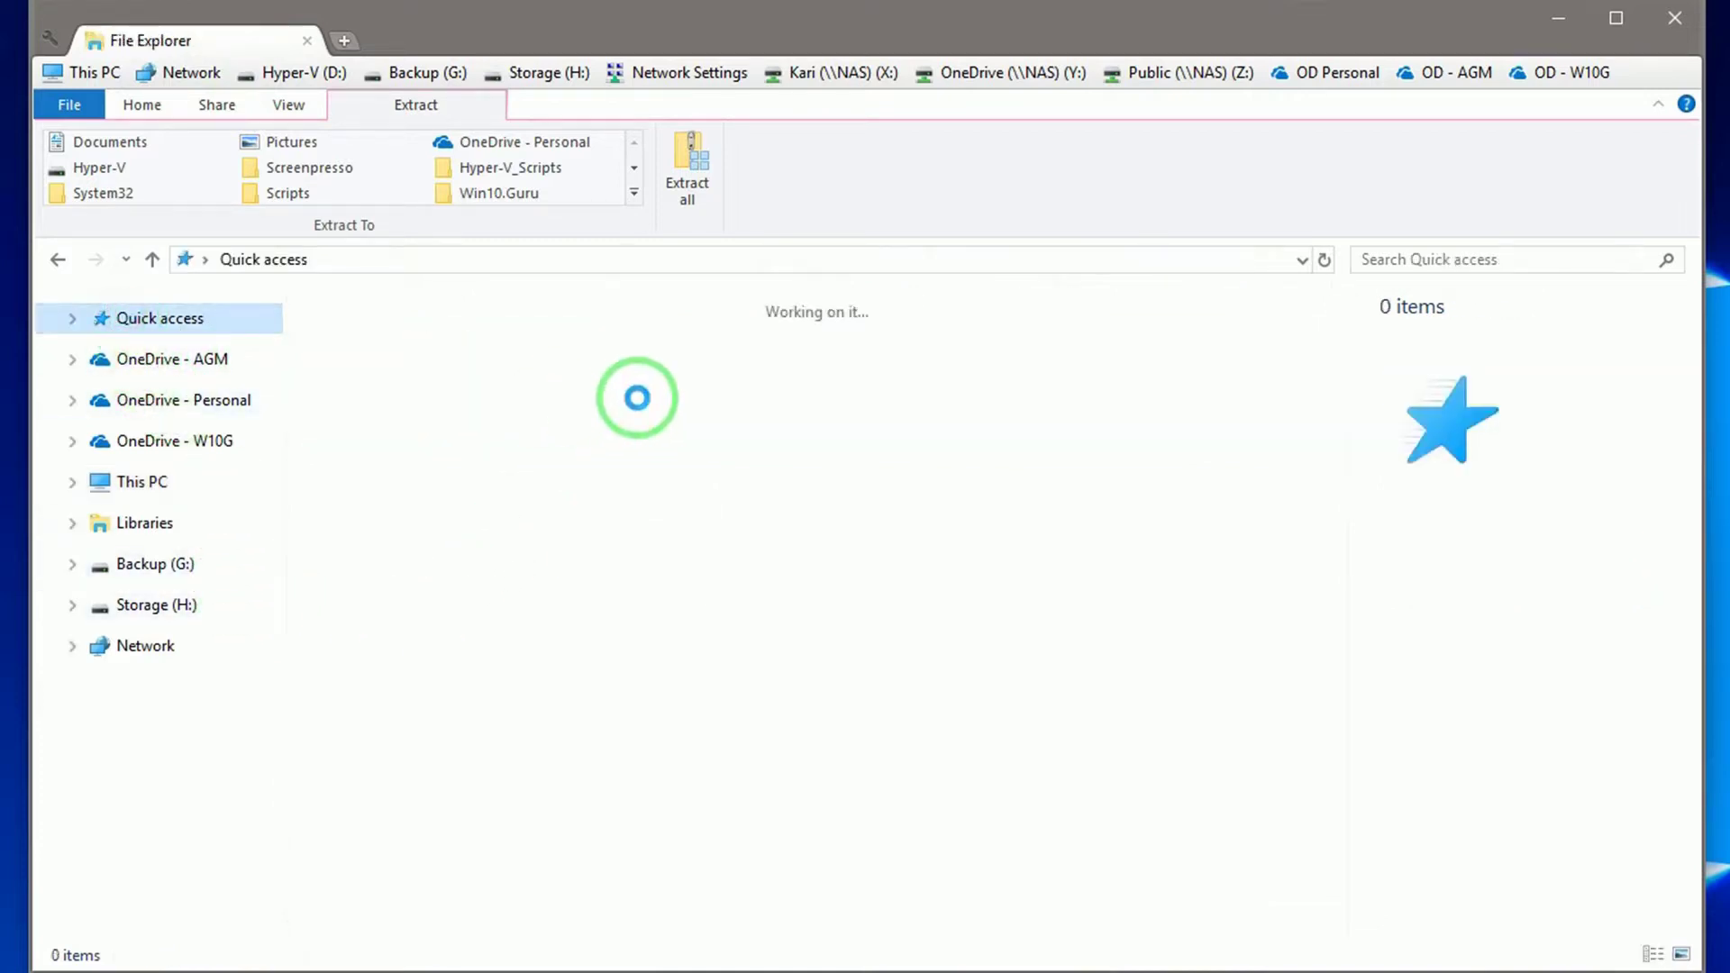
{"action": "left_click", "coordinate": [702, 355]}
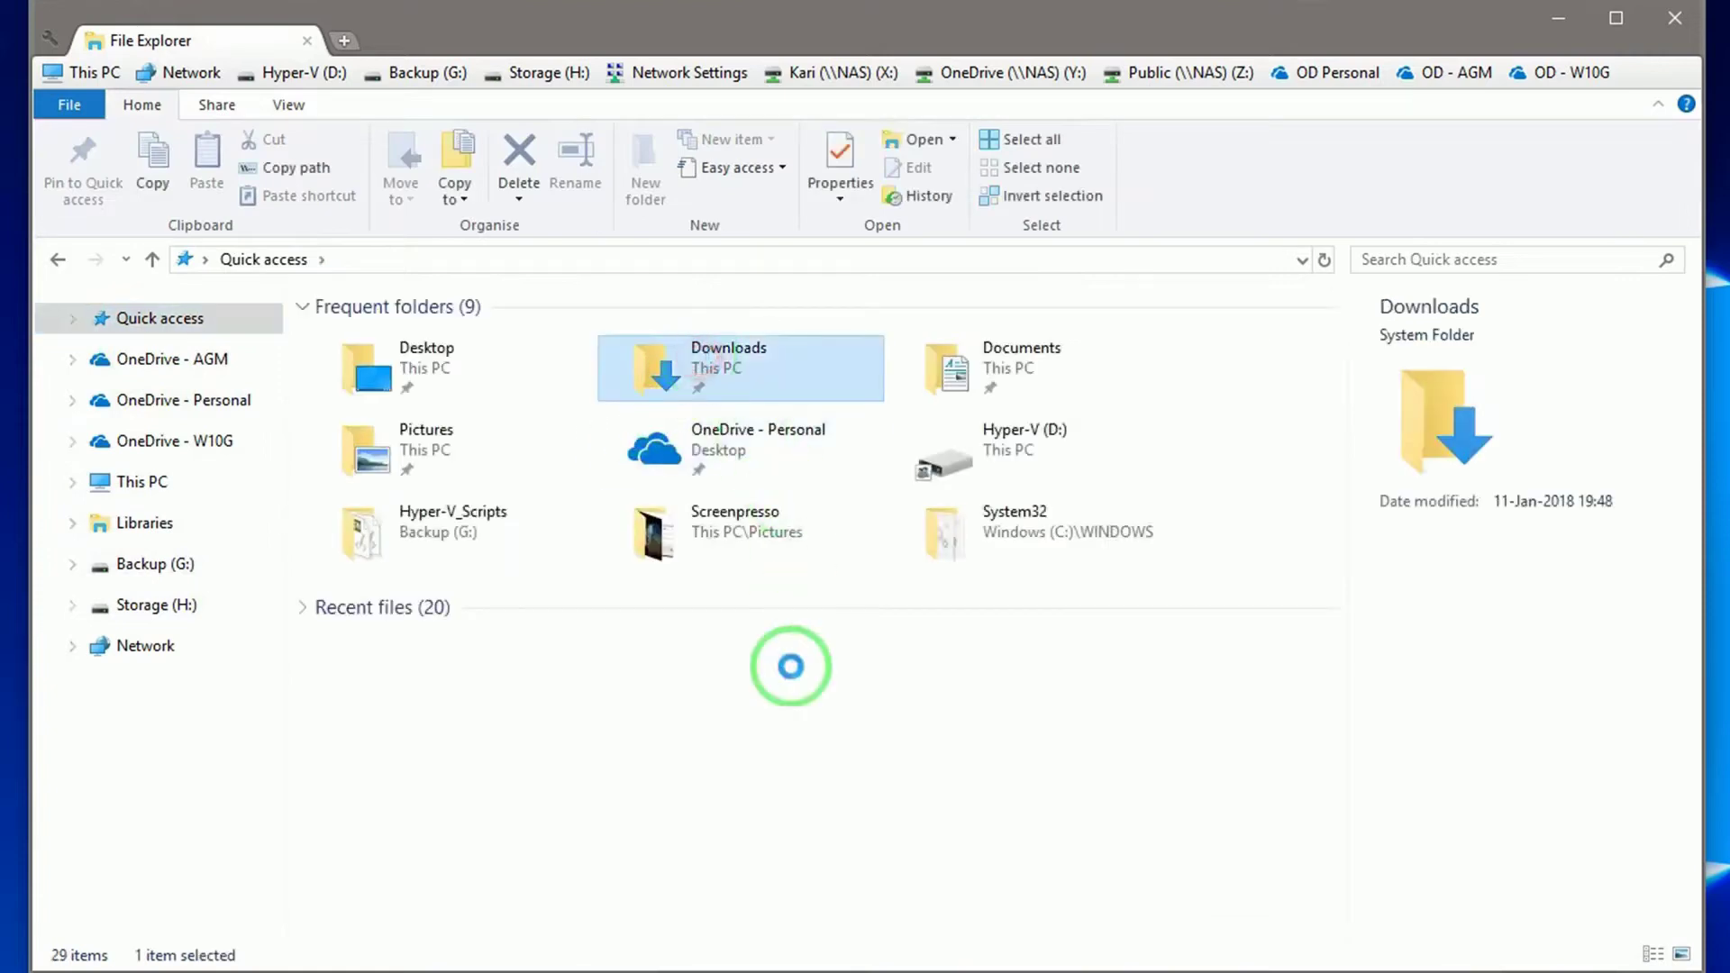
{"action": "key", "text": "Return"}
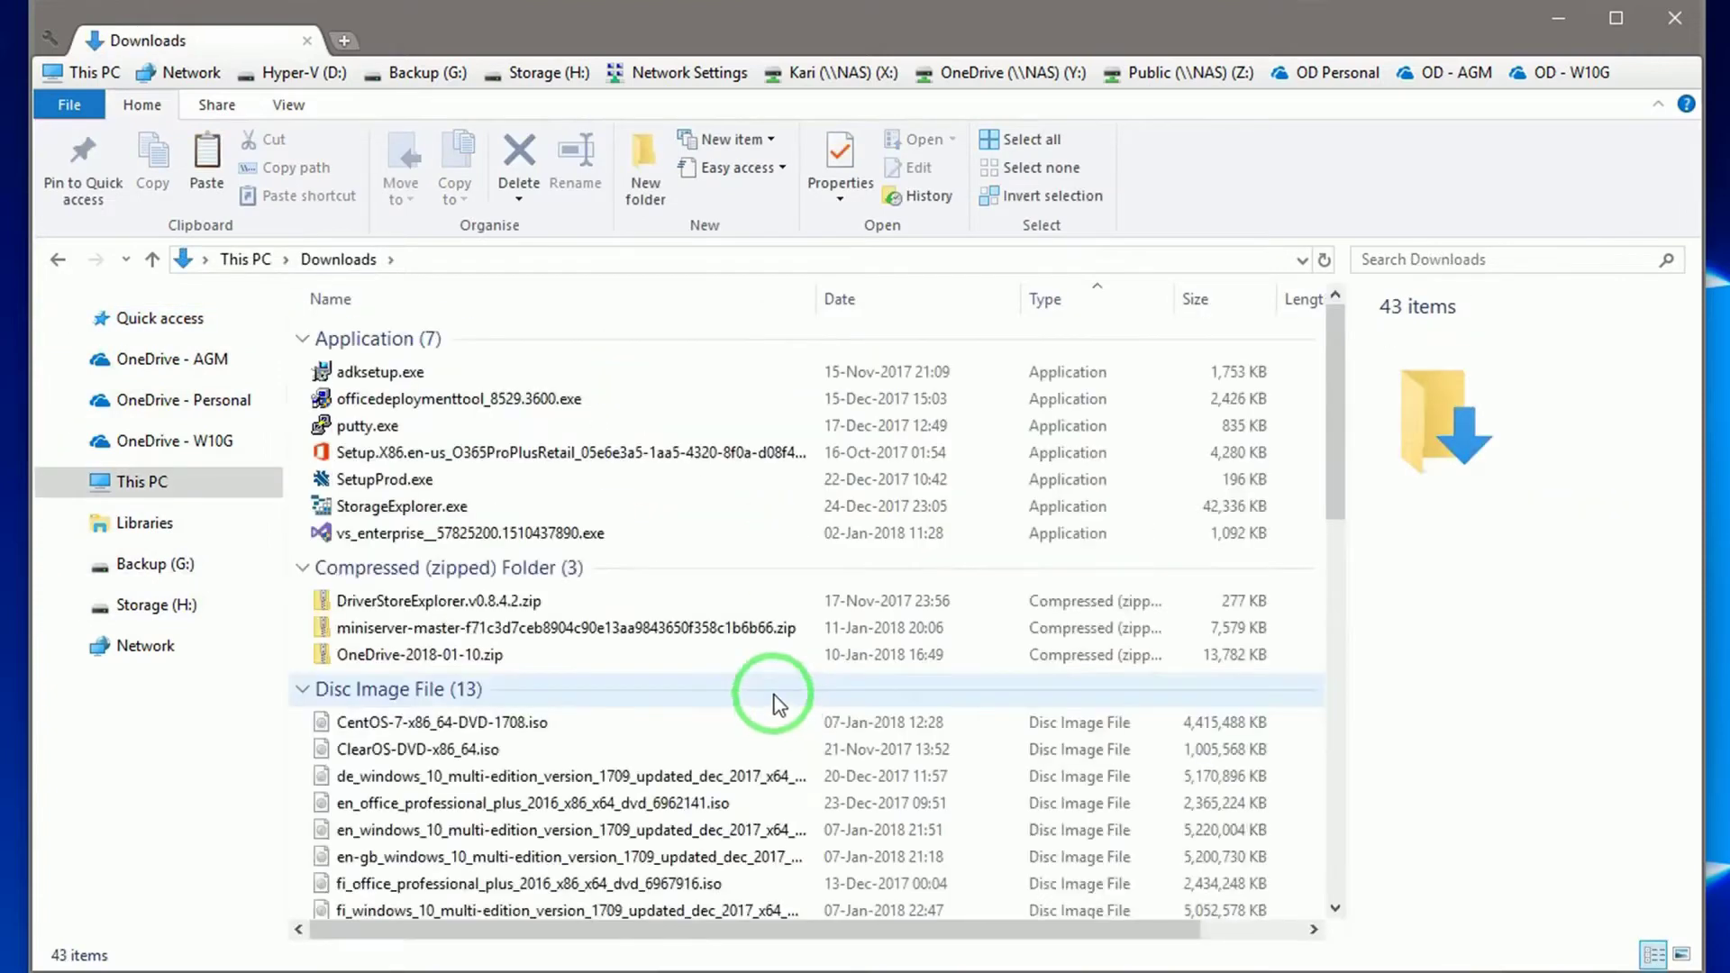
- Create a new folder named UUPDump in Downloads and open it
{"action": "left_click", "coordinate": [645, 164]}
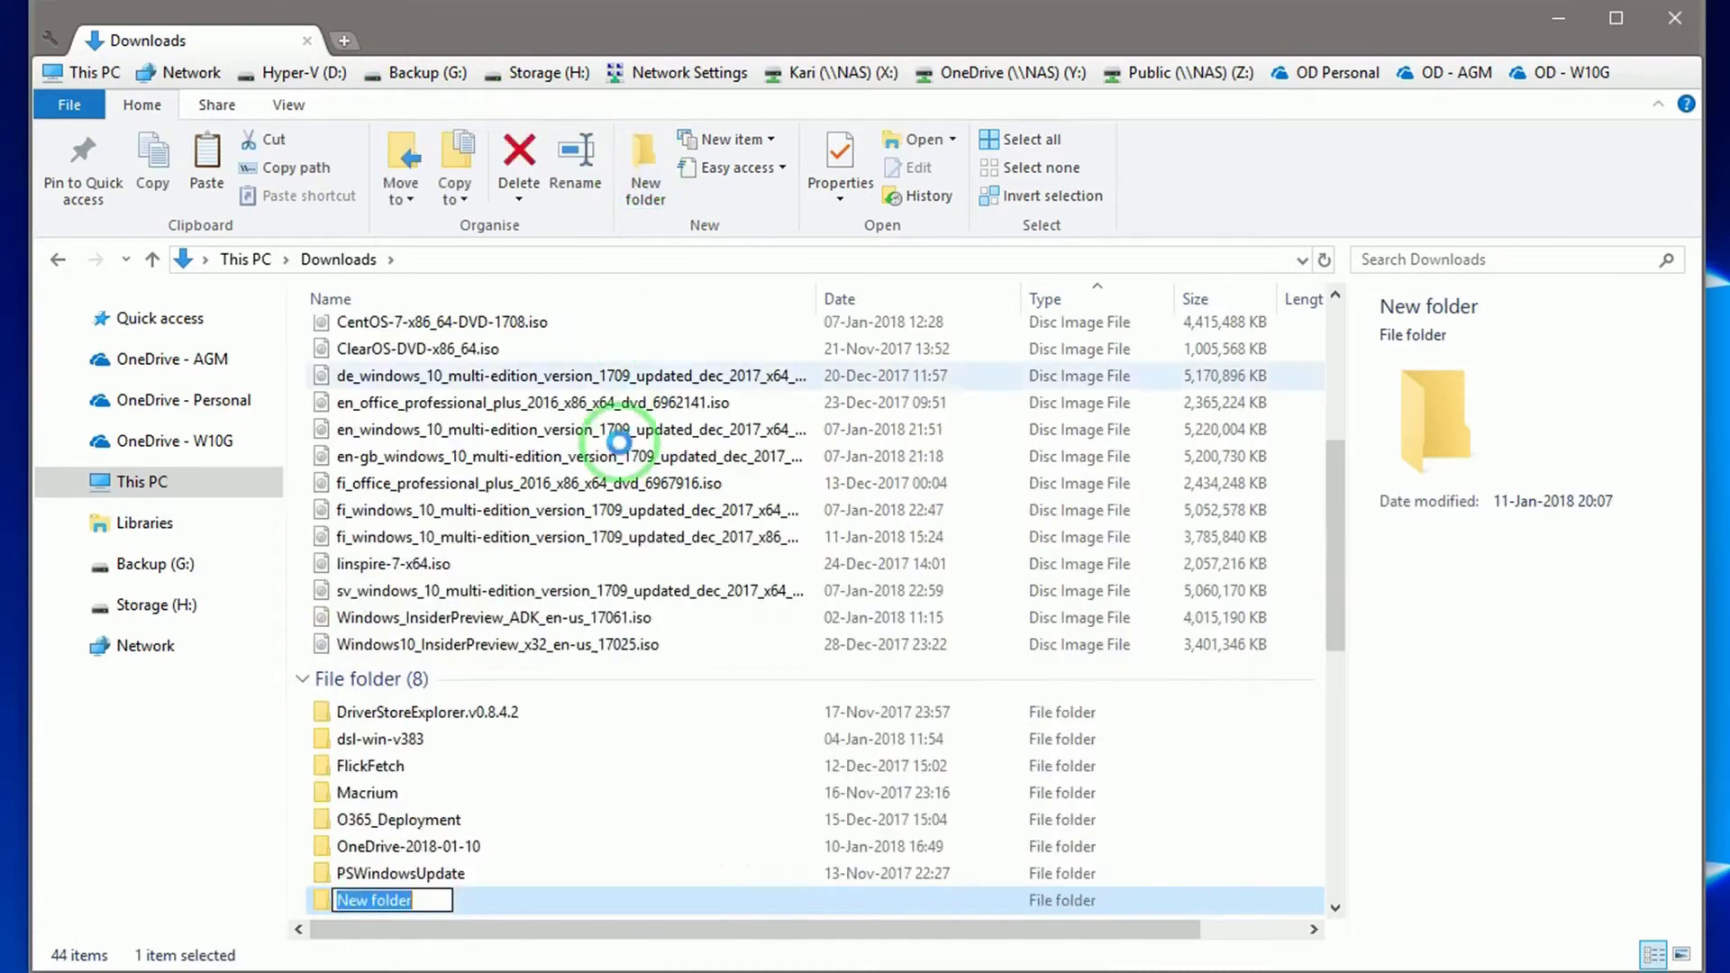
{"action": "key", "text": "Return"}
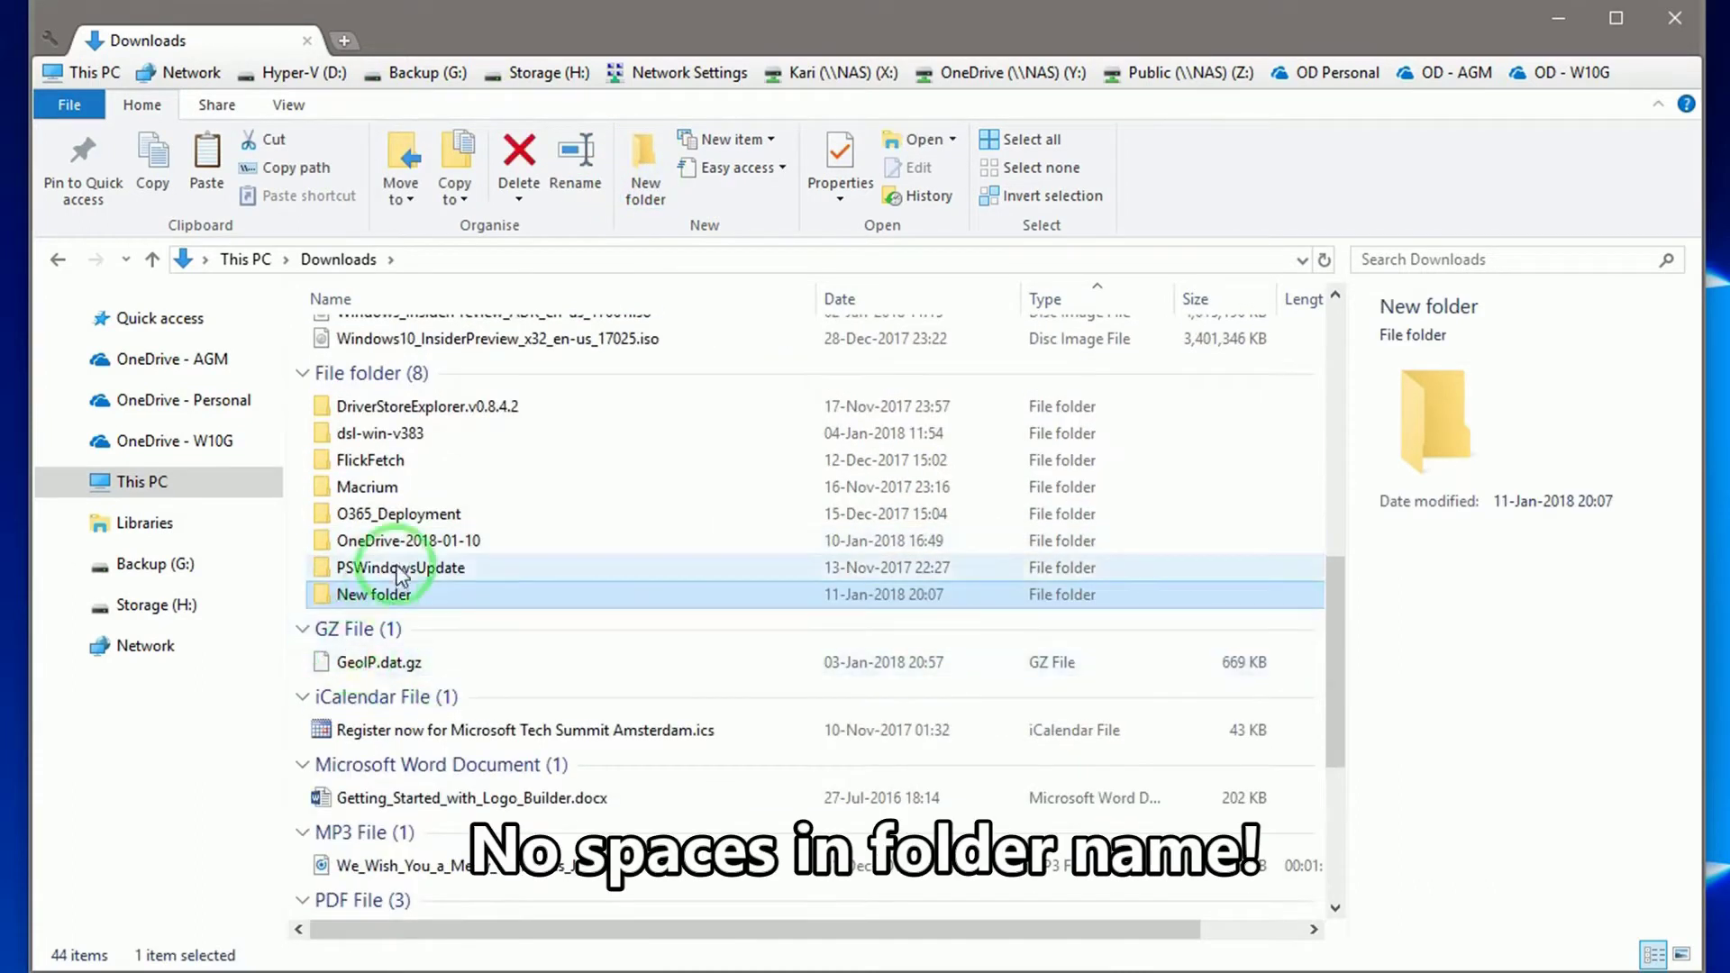
{"action": "left_click", "coordinate": [397, 595]}
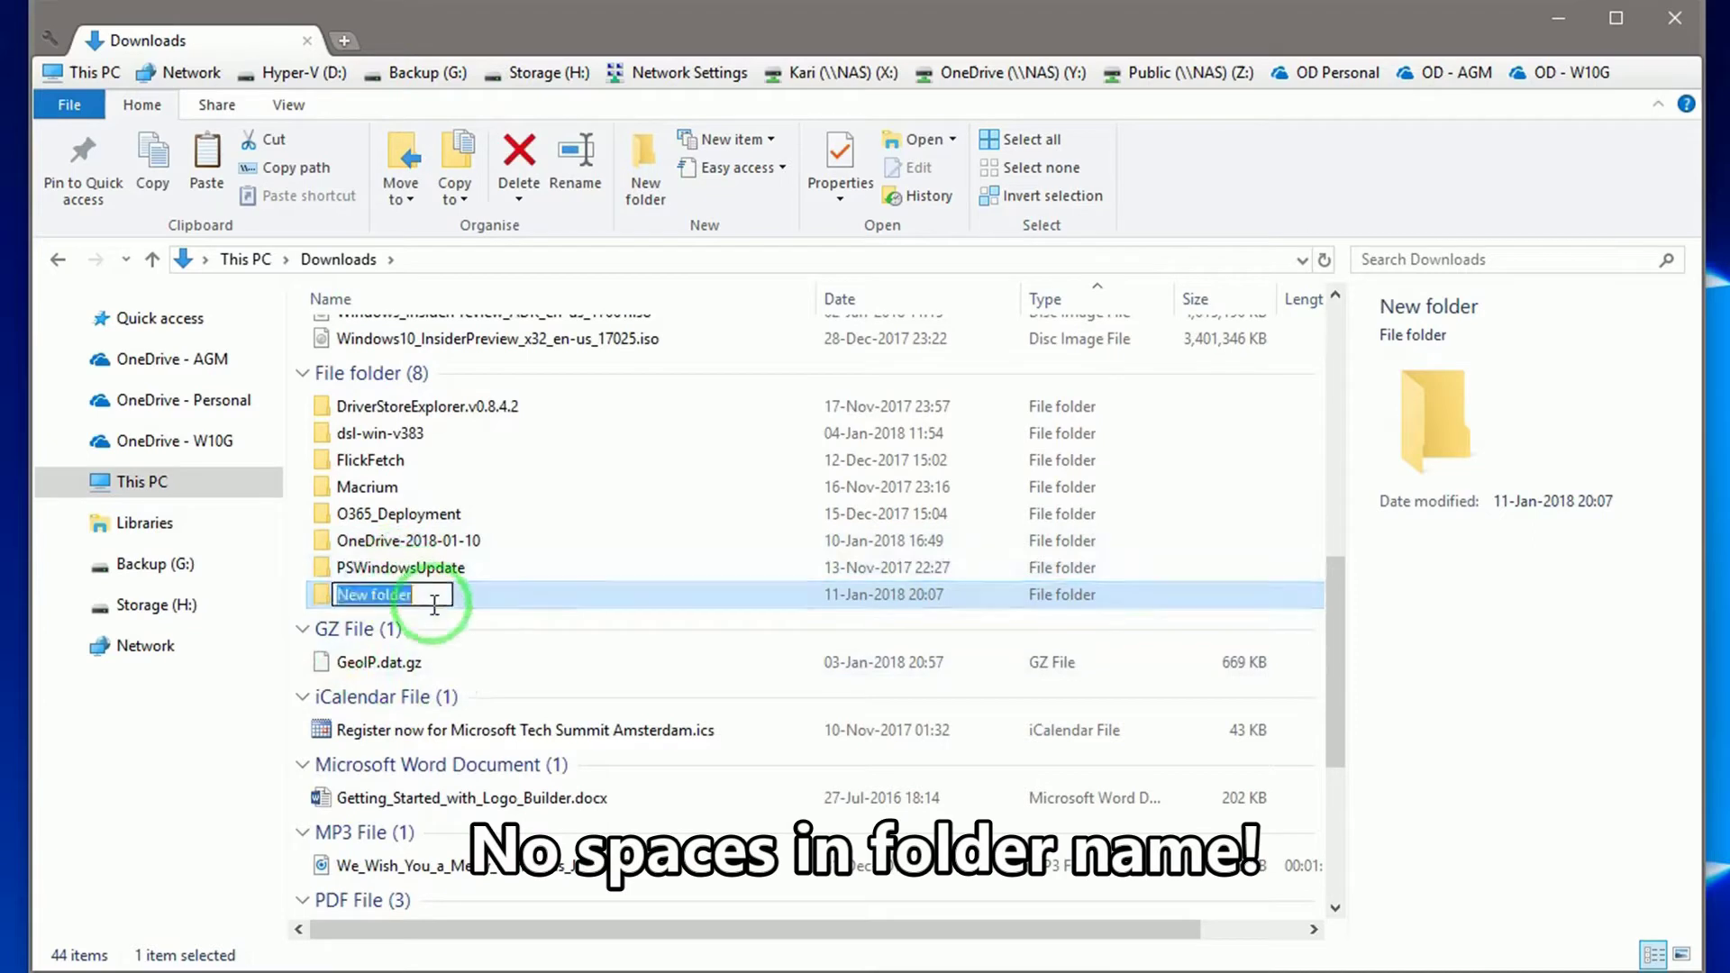
{"action": "type", "text": "UUPDump"}
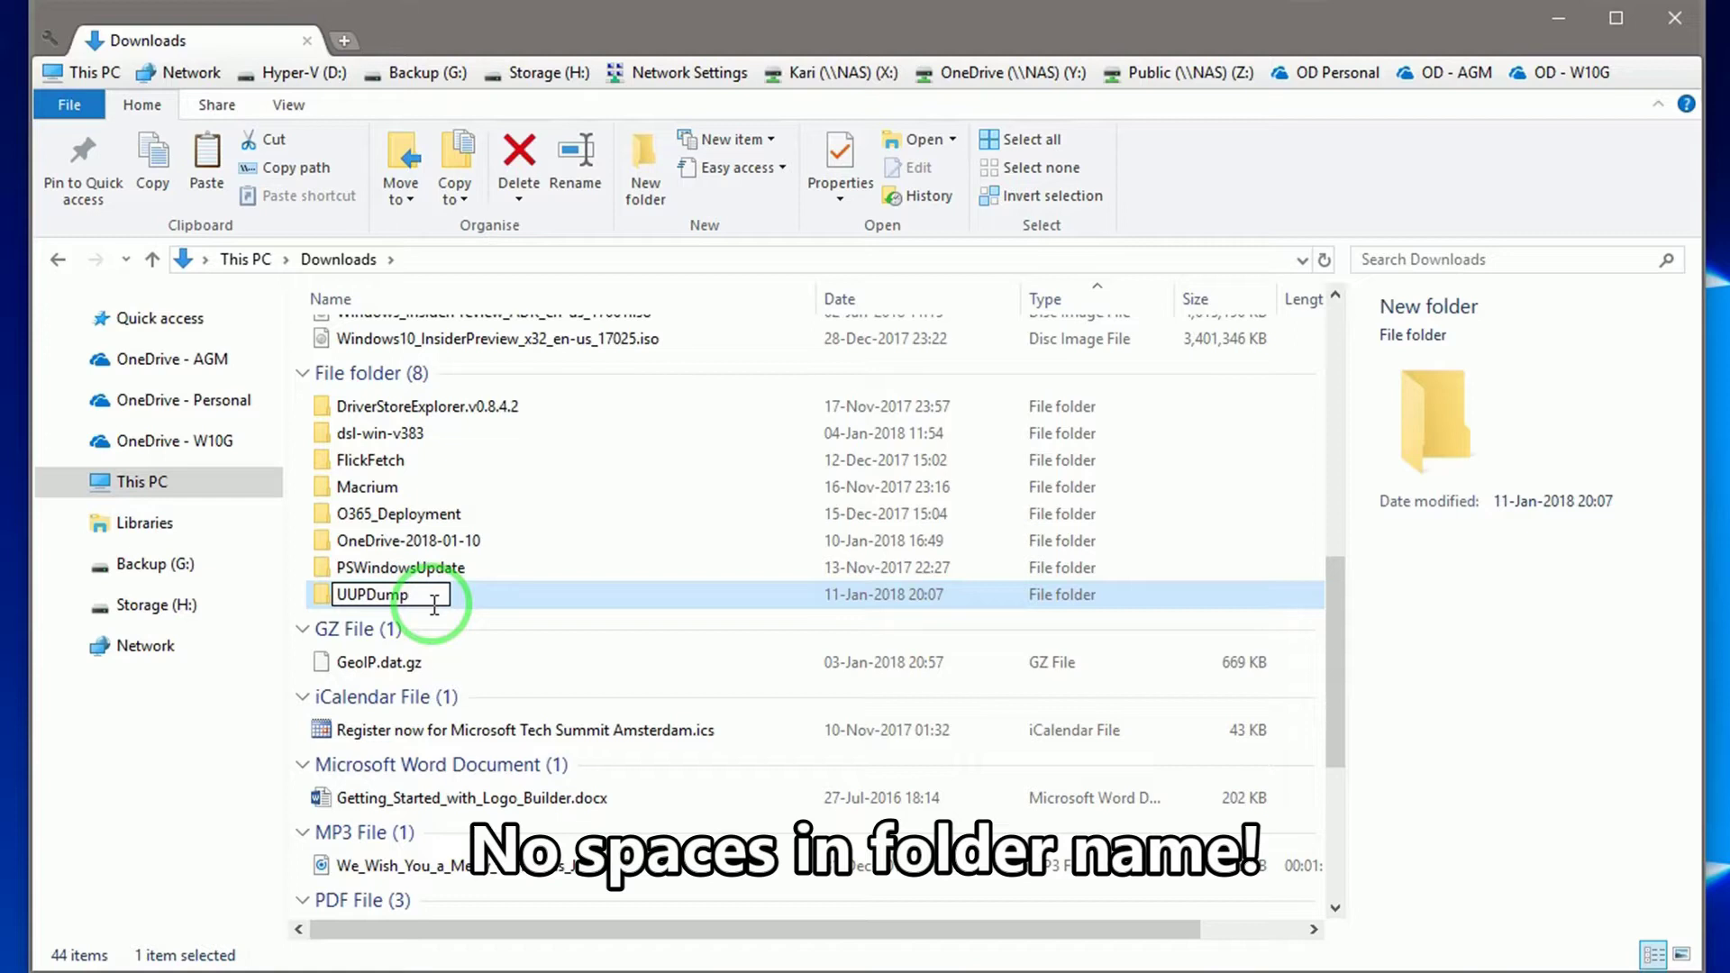
{"action": "left_click", "coordinate": [449, 622]}
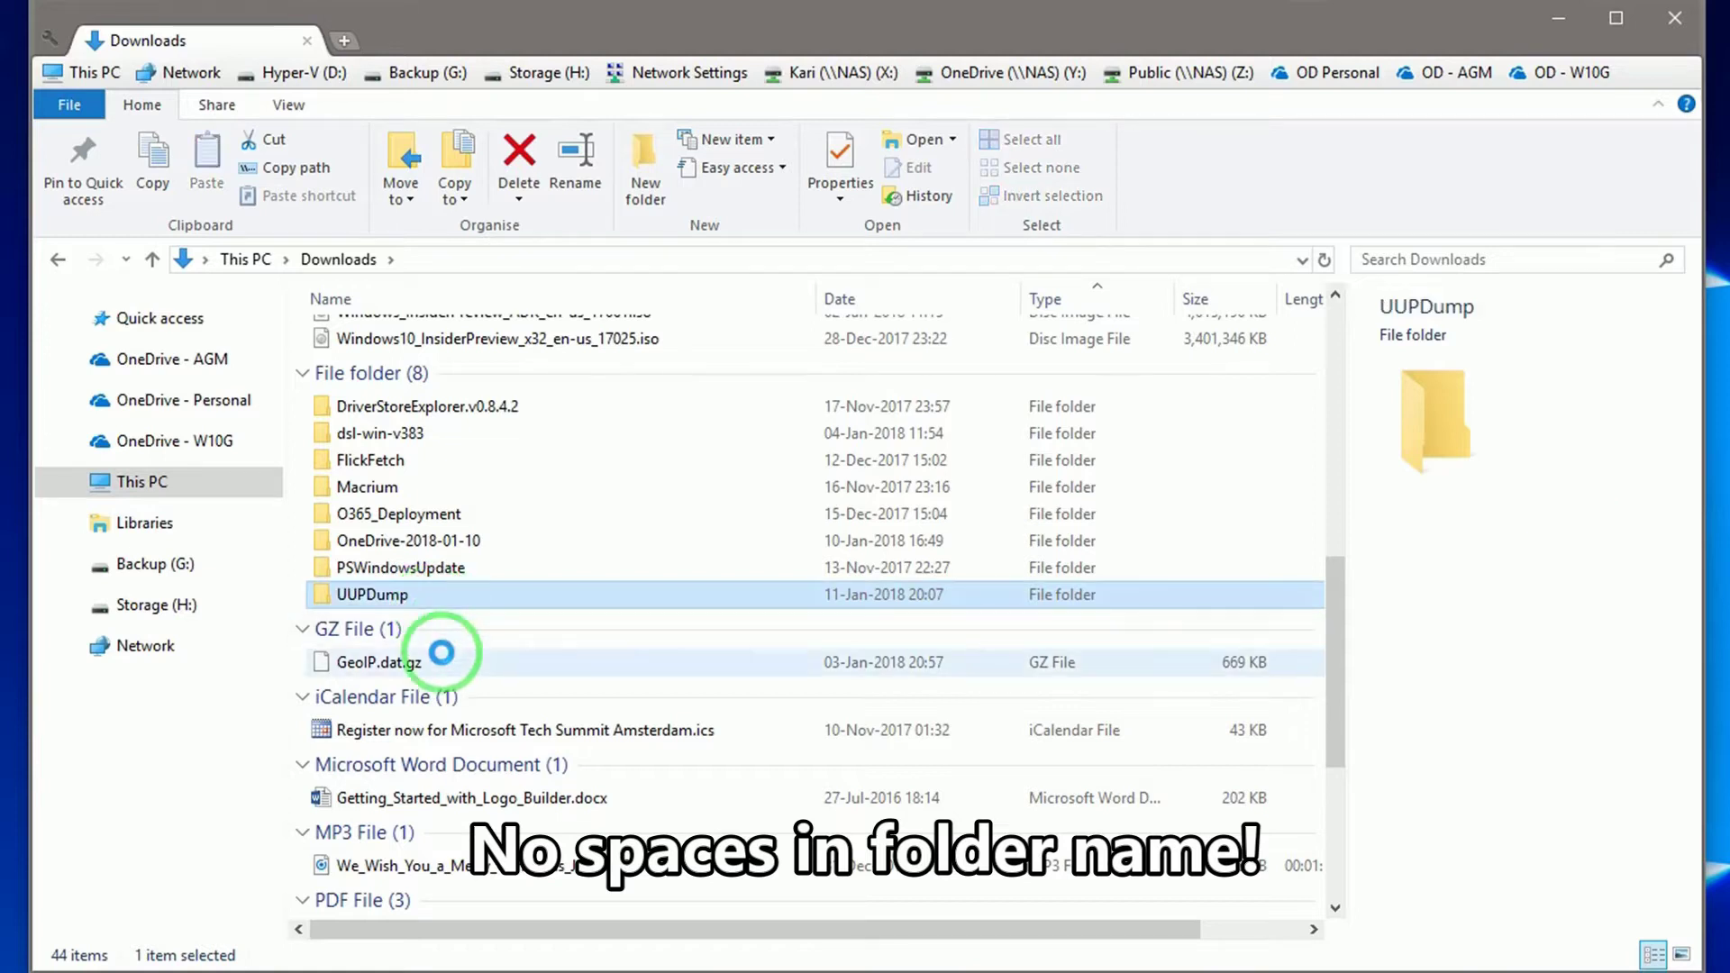
{"action": "double_click", "coordinate": [429, 597]}
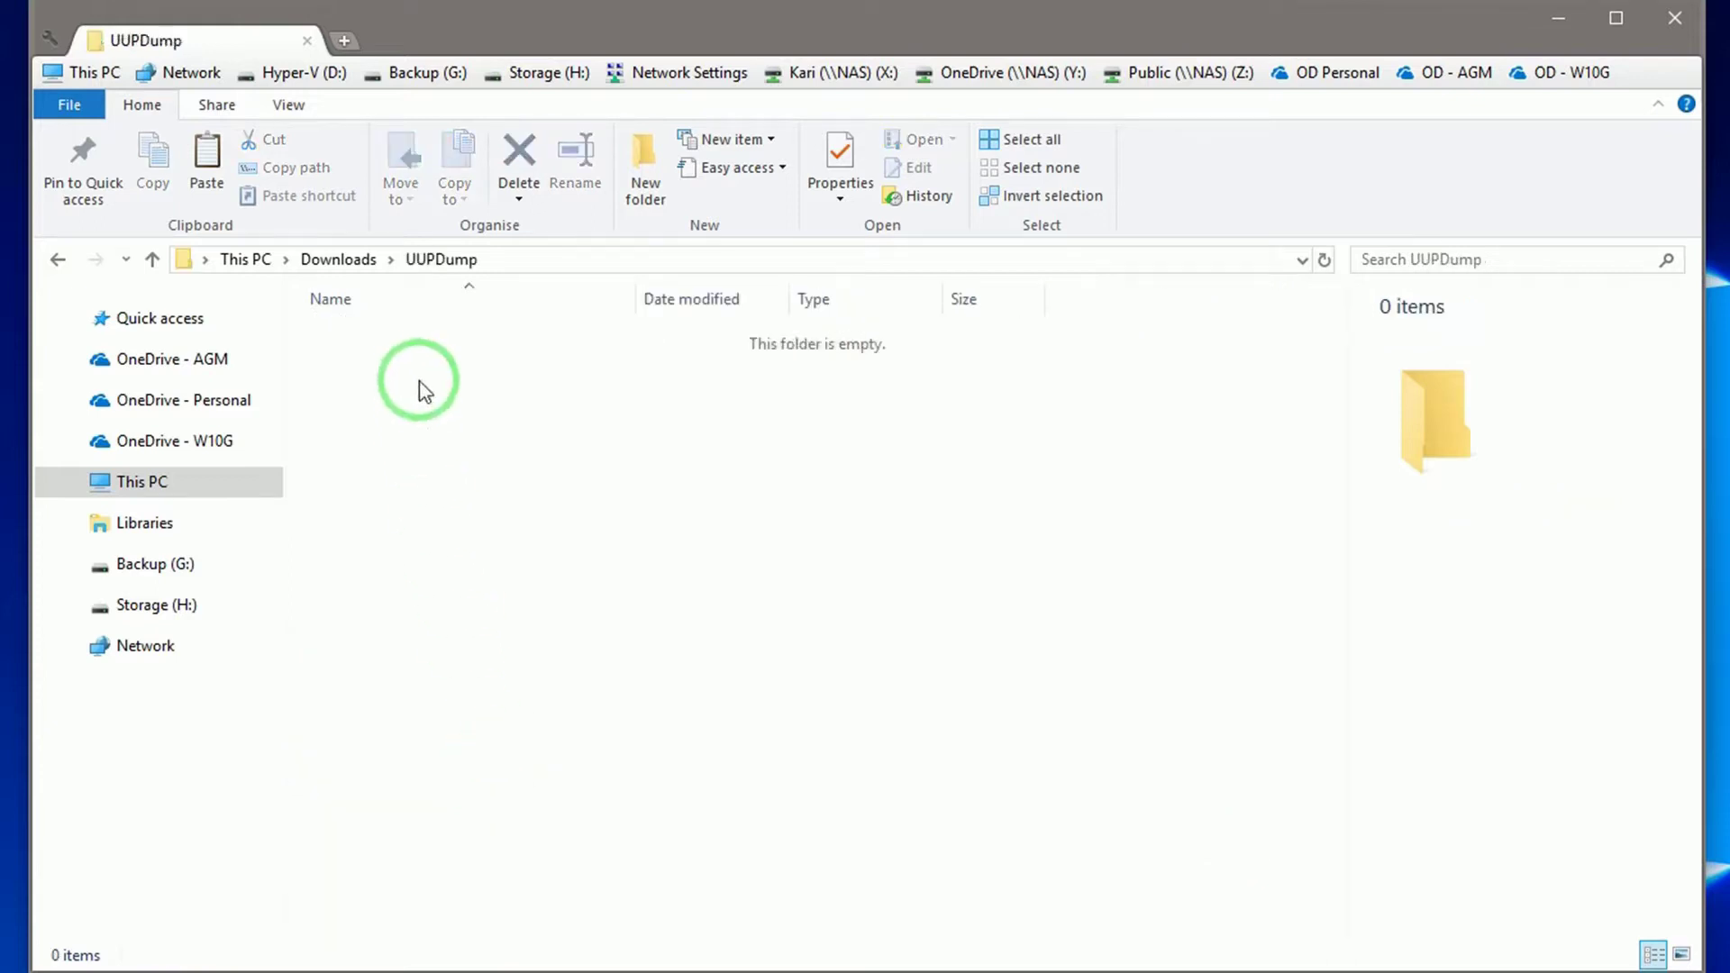
- Paste the copied UUP dump files into the UUPDump folder
{"action": "right_click", "coordinate": [415, 383]}
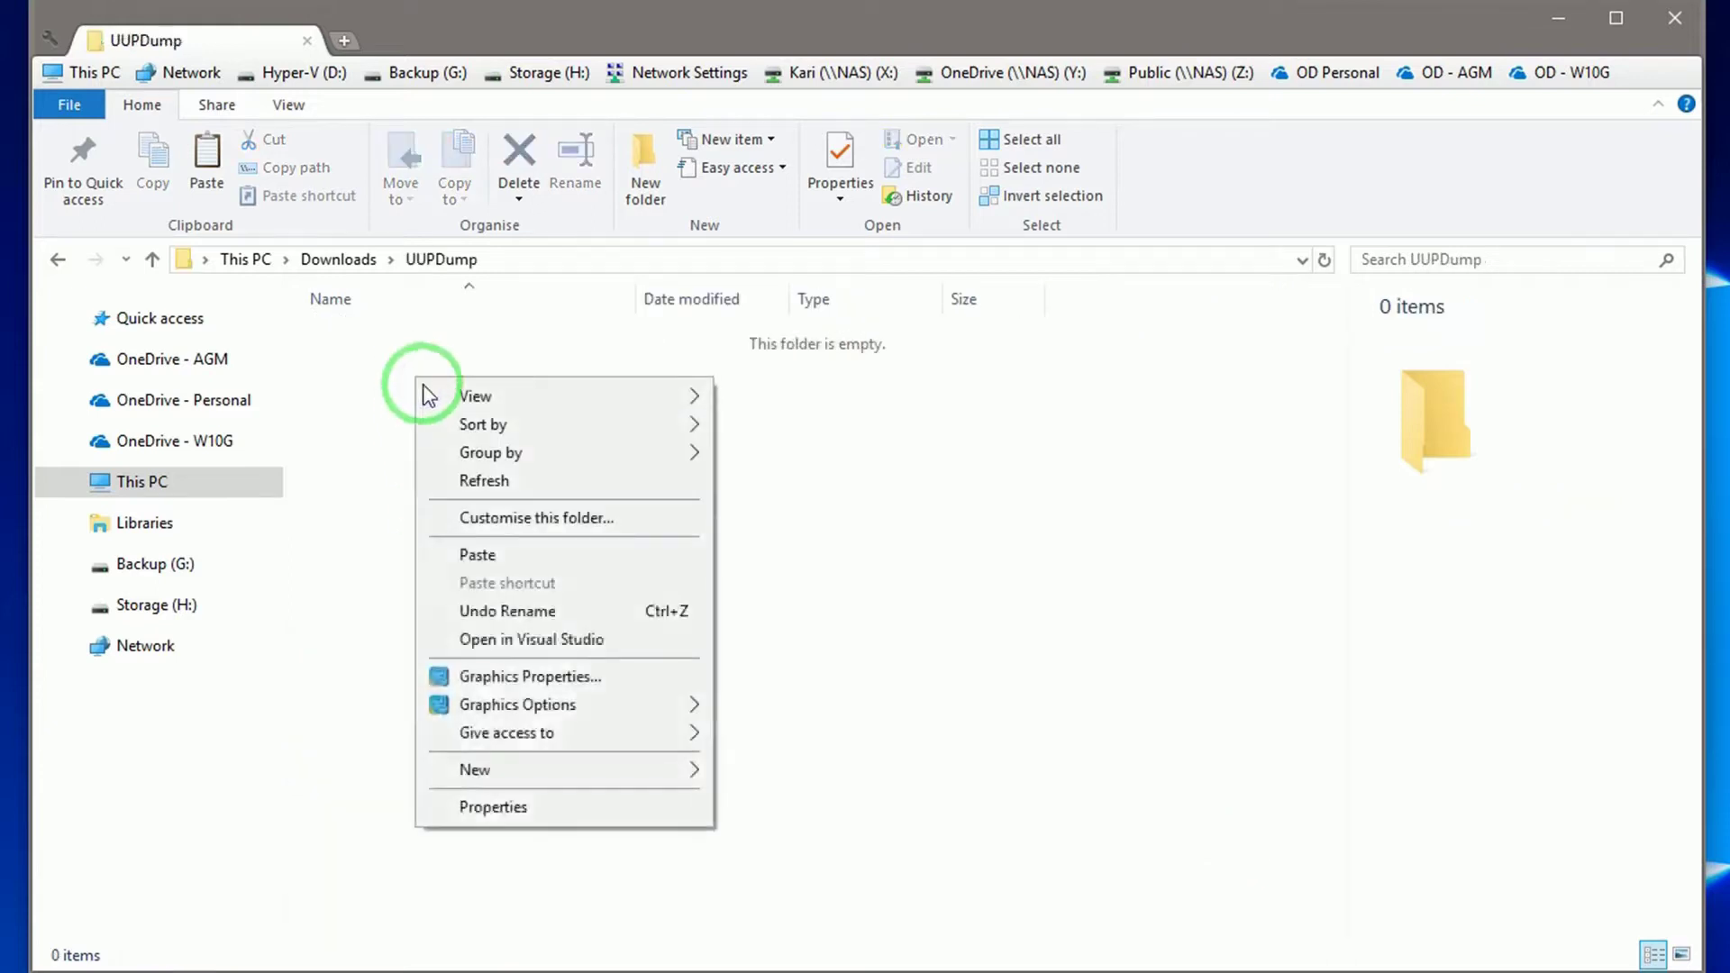
{"action": "left_click", "coordinate": [503, 563]}
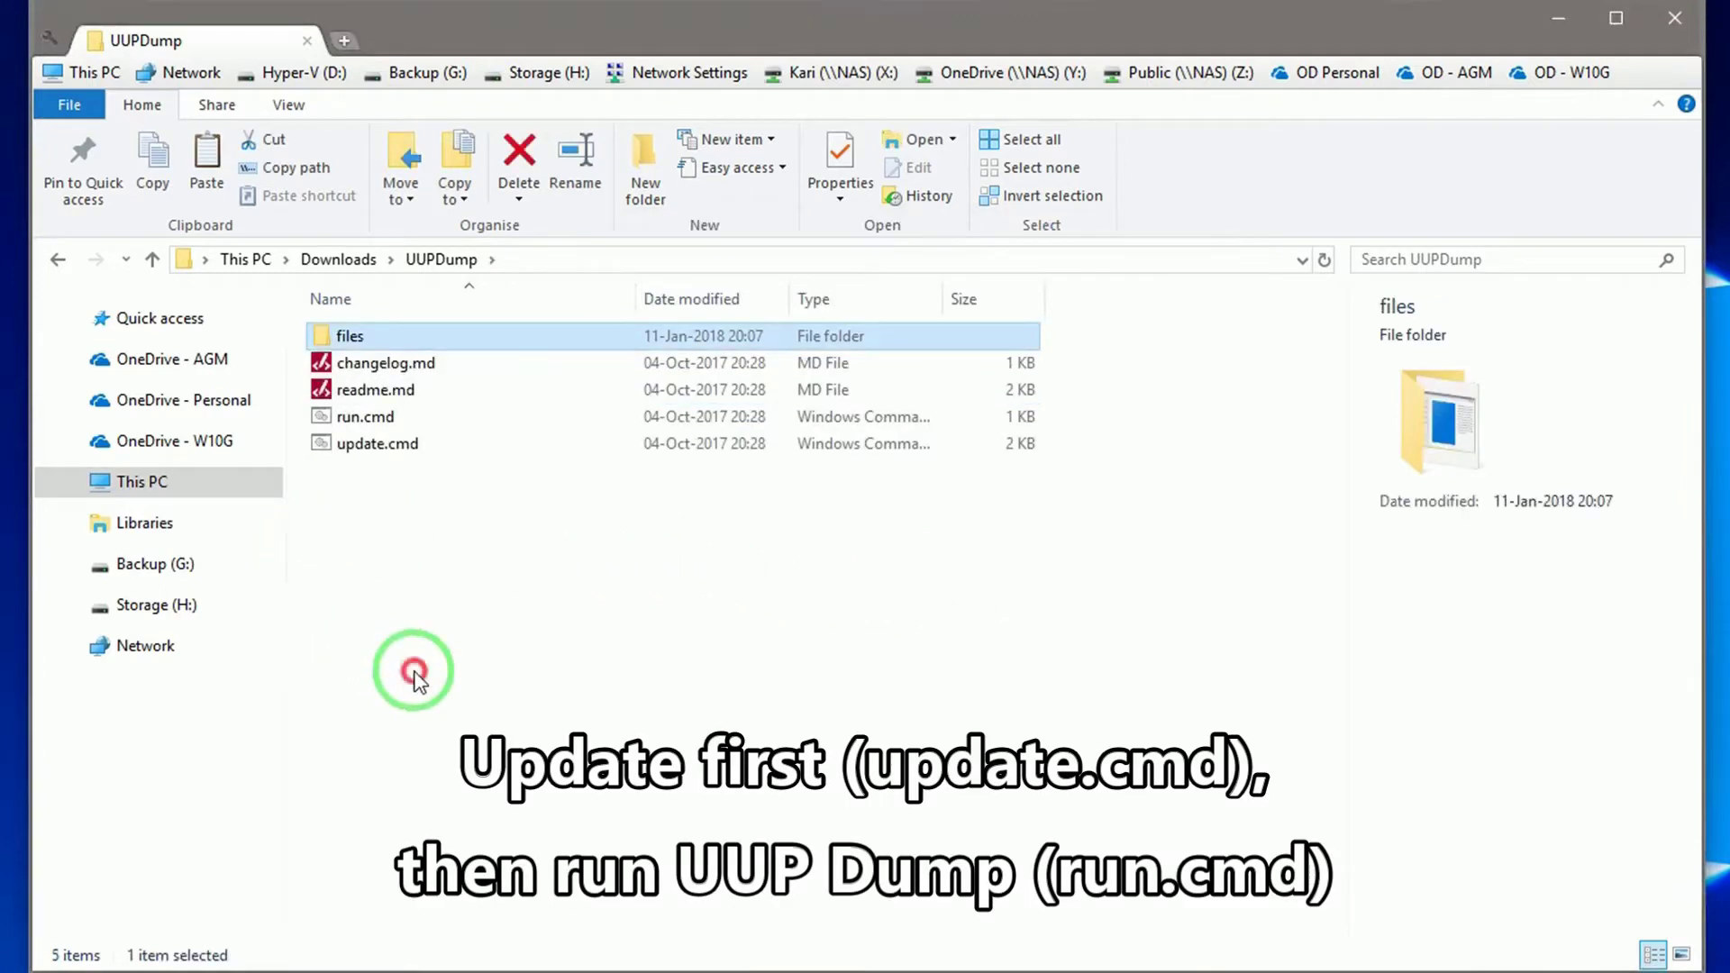
{"action": "left_click", "coordinate": [415, 672]}
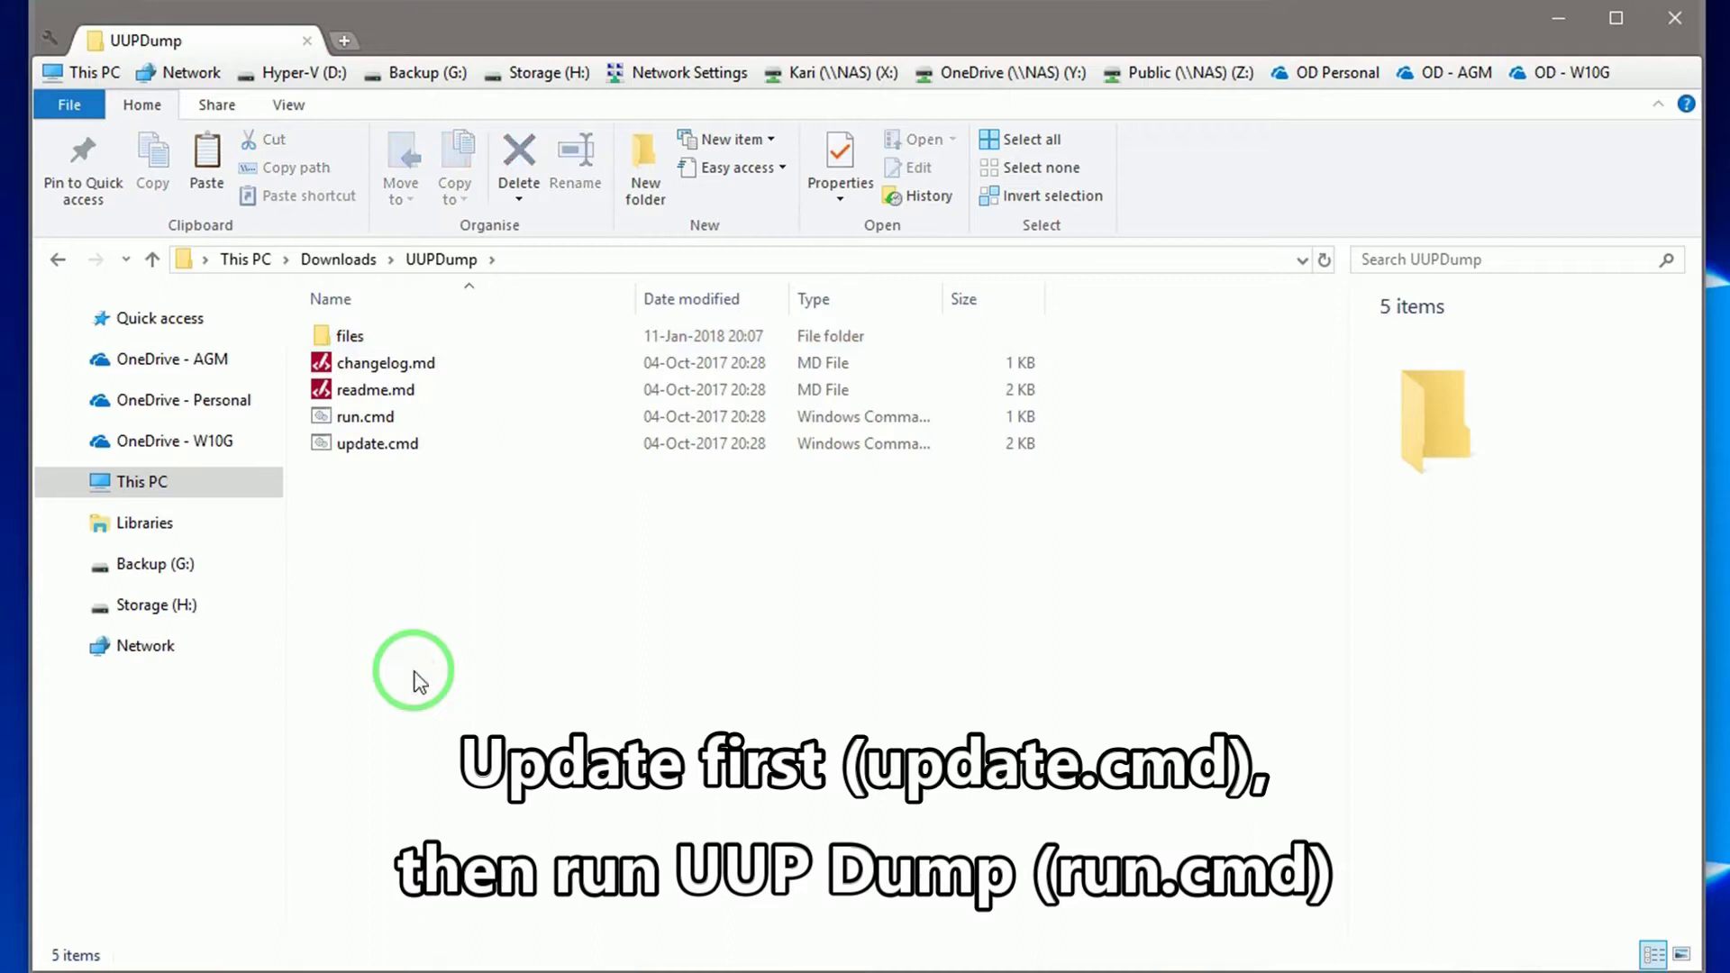
- Run update.cmd to update UUP dump, creating the src folder
{"action": "double_click", "coordinate": [420, 451]}
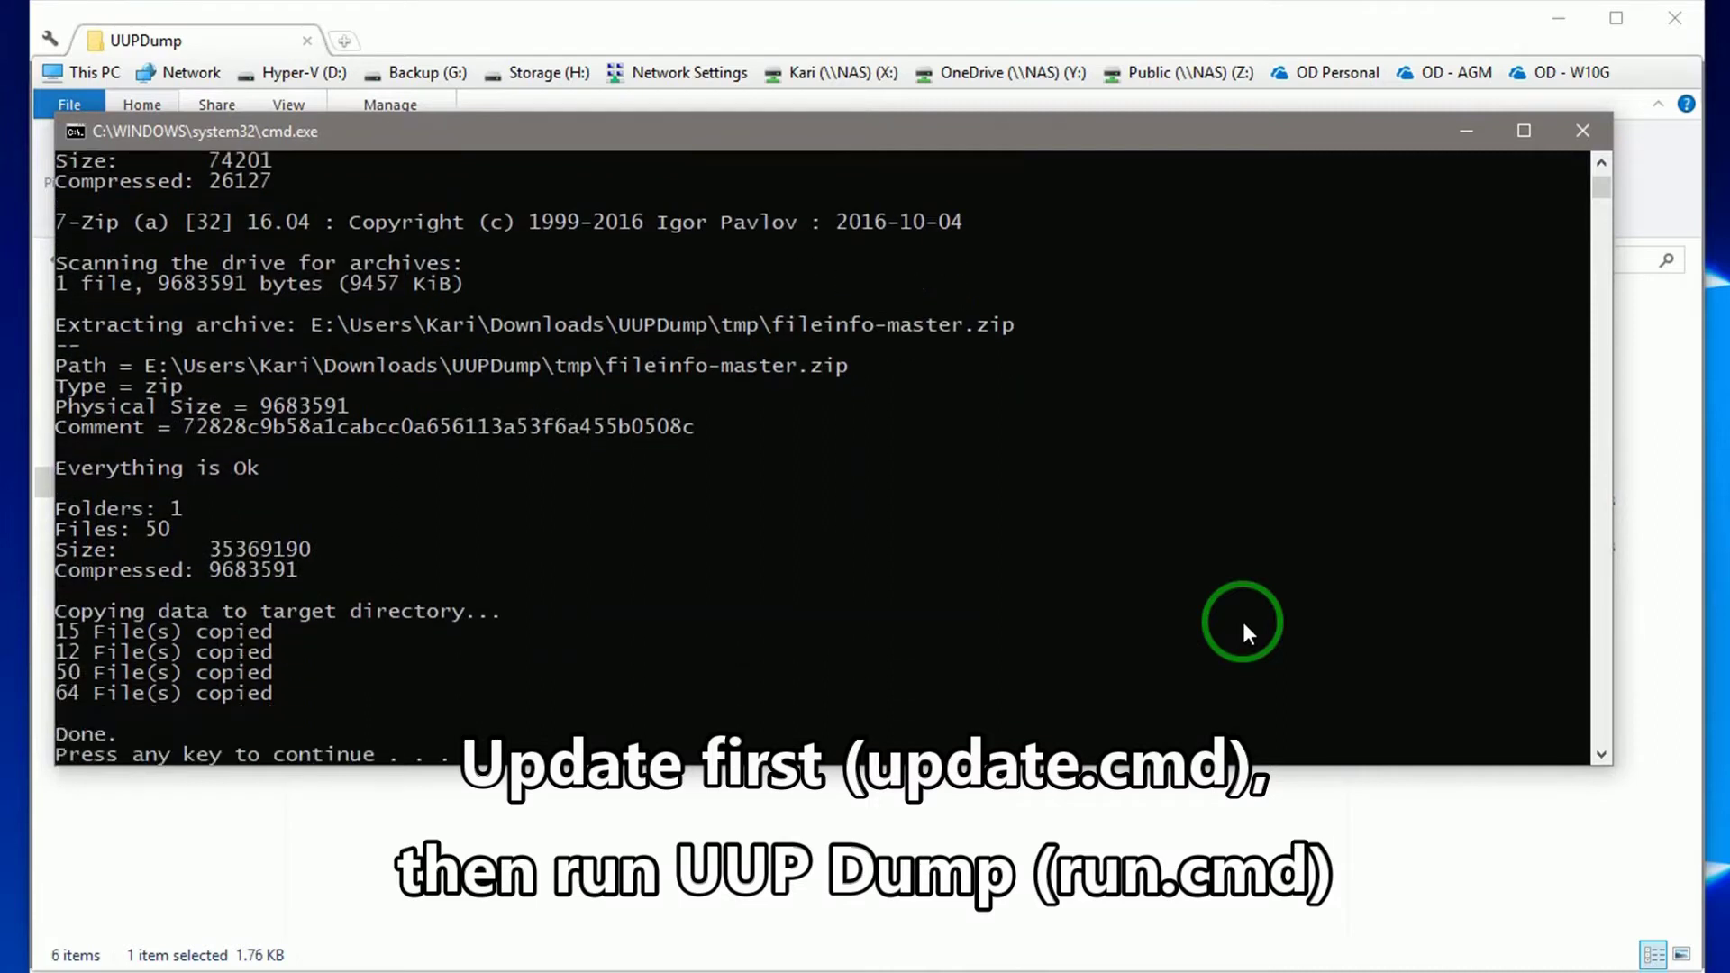
{"action": "key", "text": "Return"}
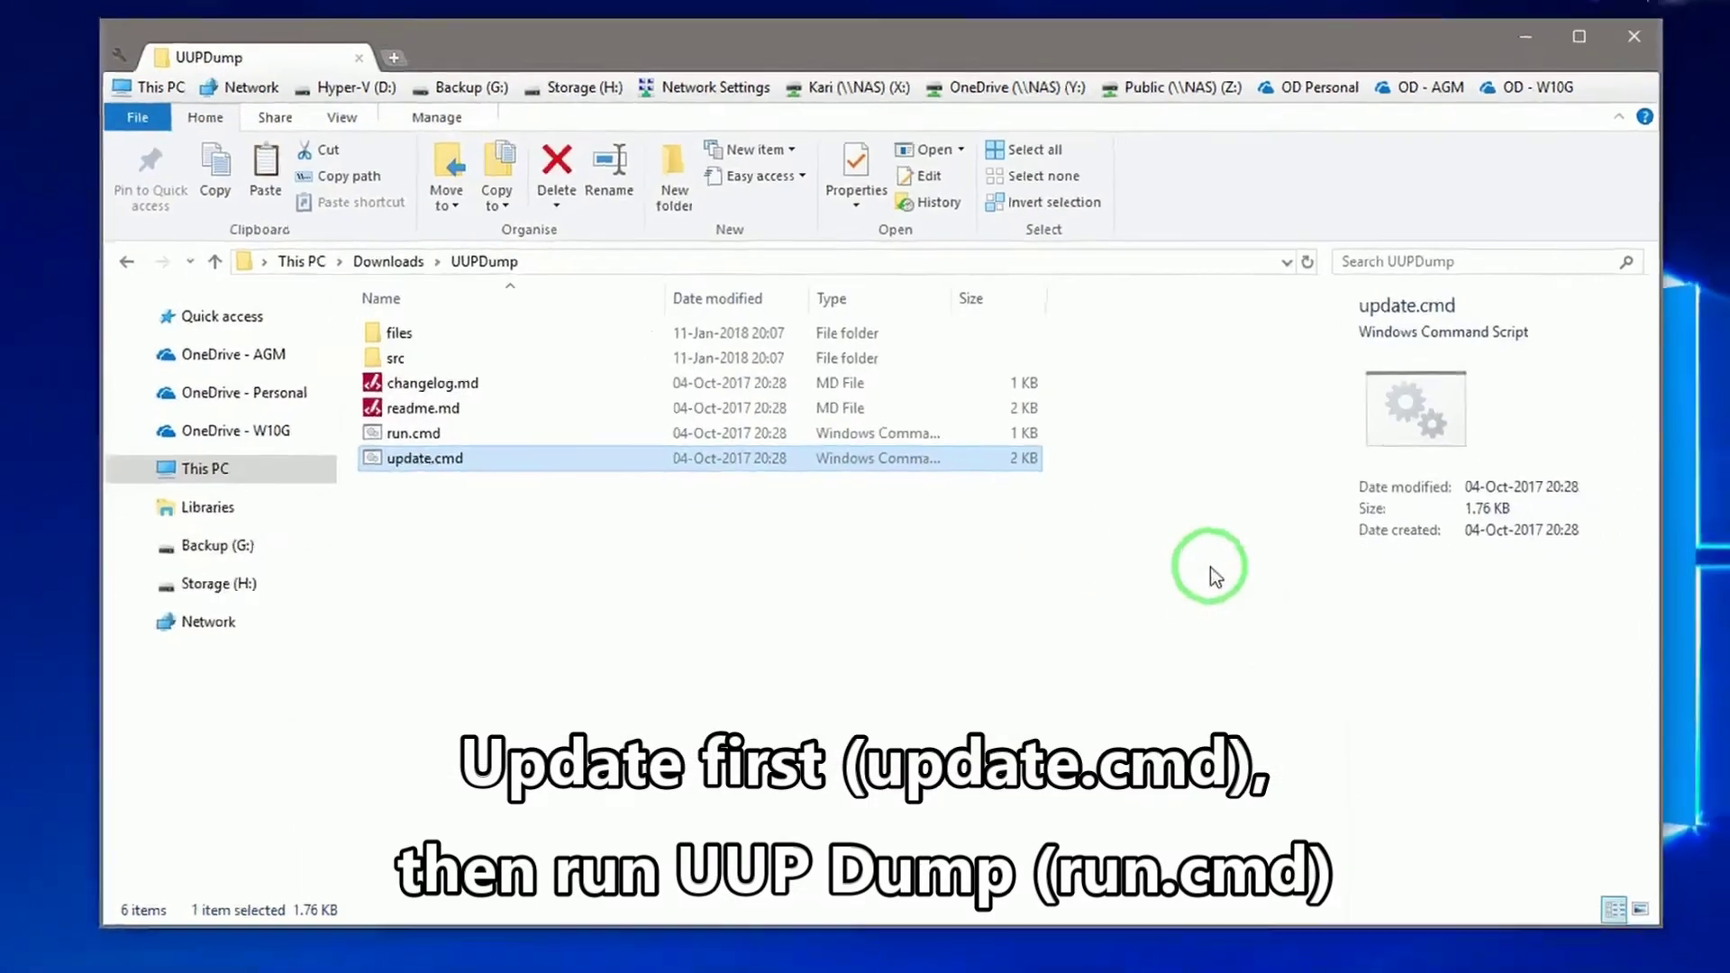
{"action": "left_click", "coordinate": [496, 415]}
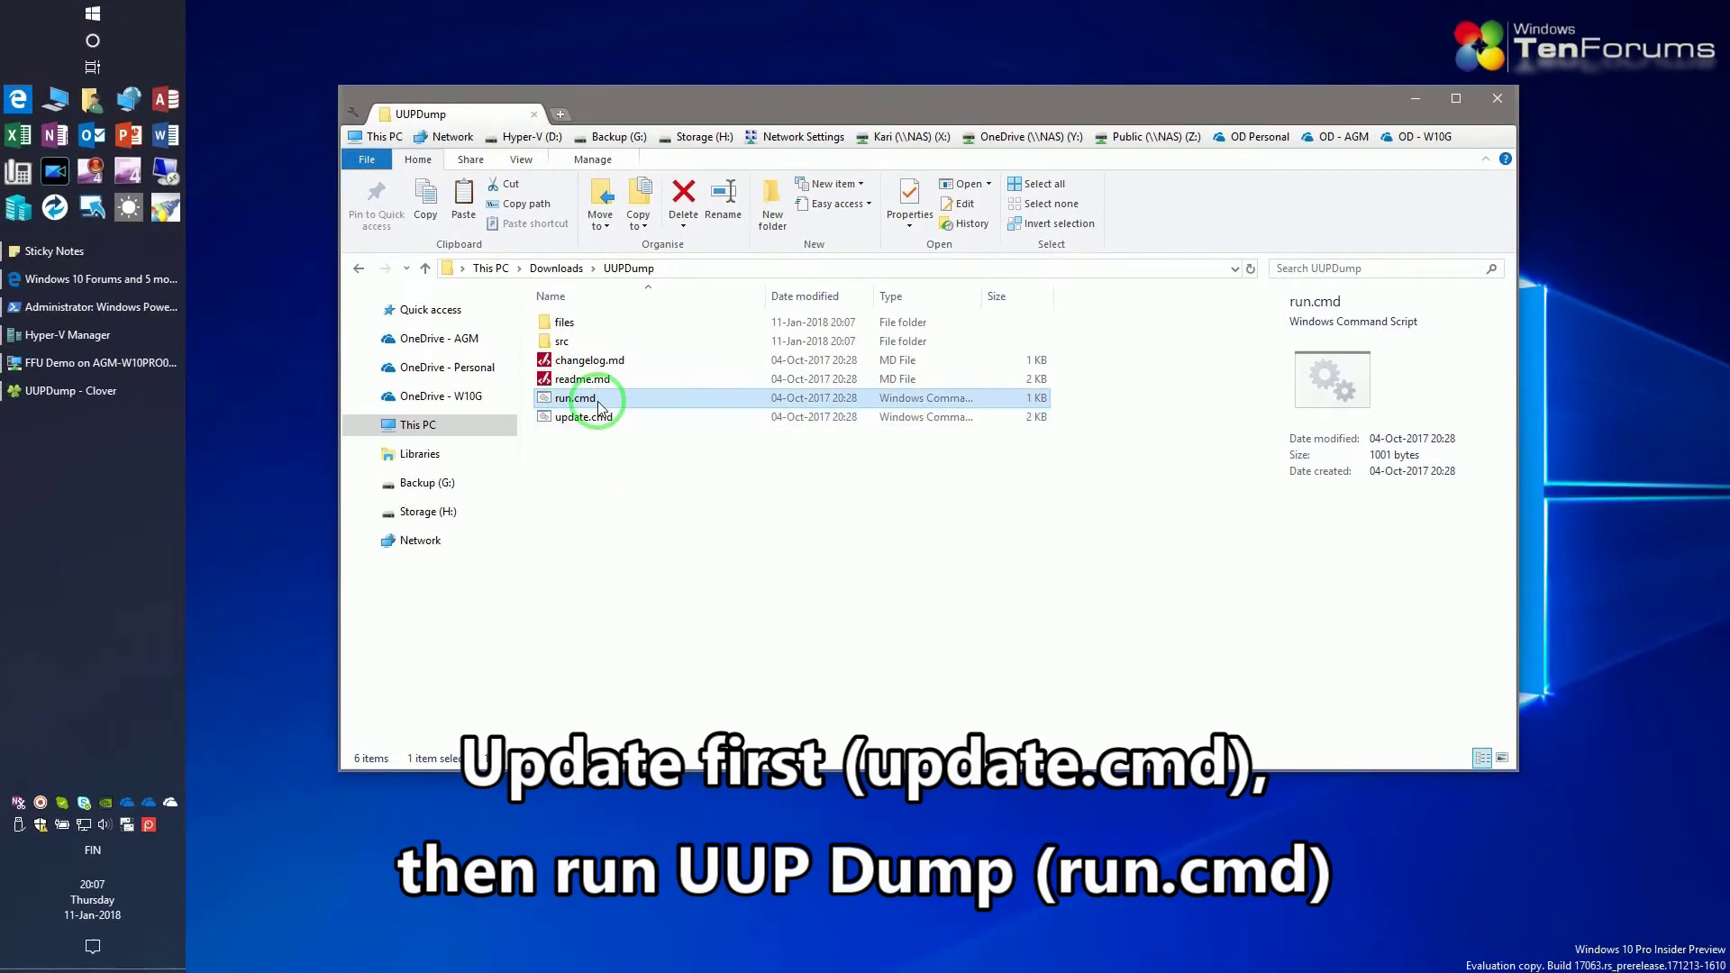
- Start the UUP dump server with run.cmd and allow aria2c.exe through the firewall
{"action": "double_click", "coordinate": [598, 402]}
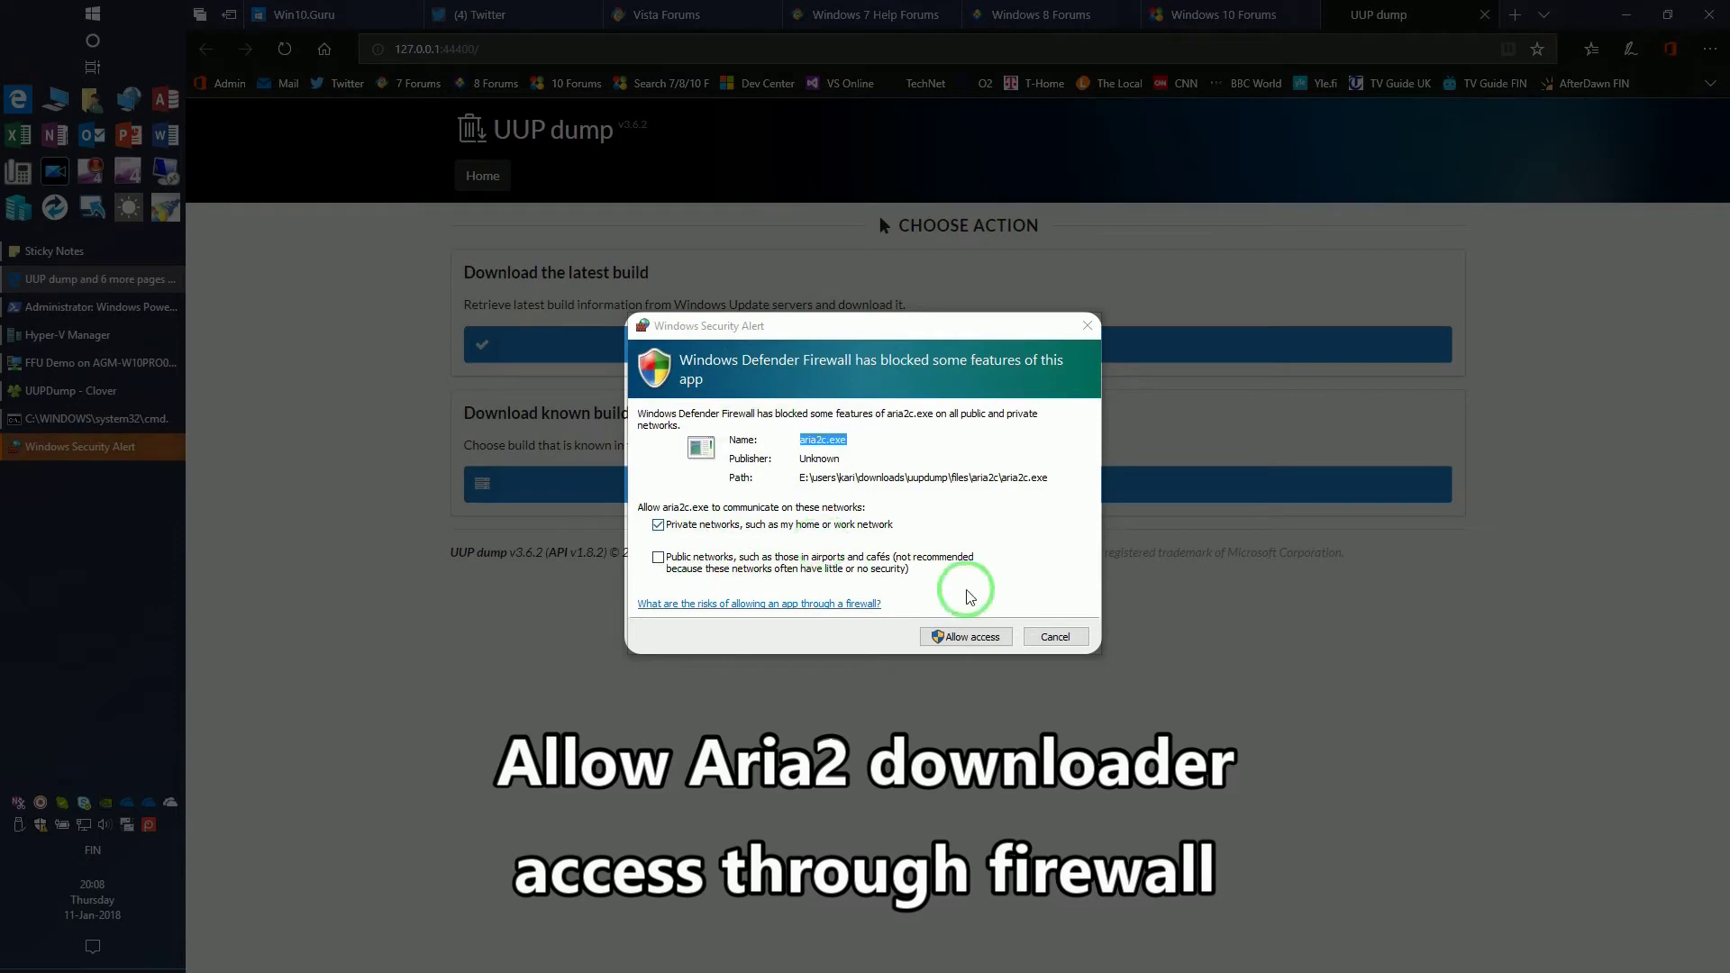
{"action": "left_click", "coordinate": [1005, 636]}
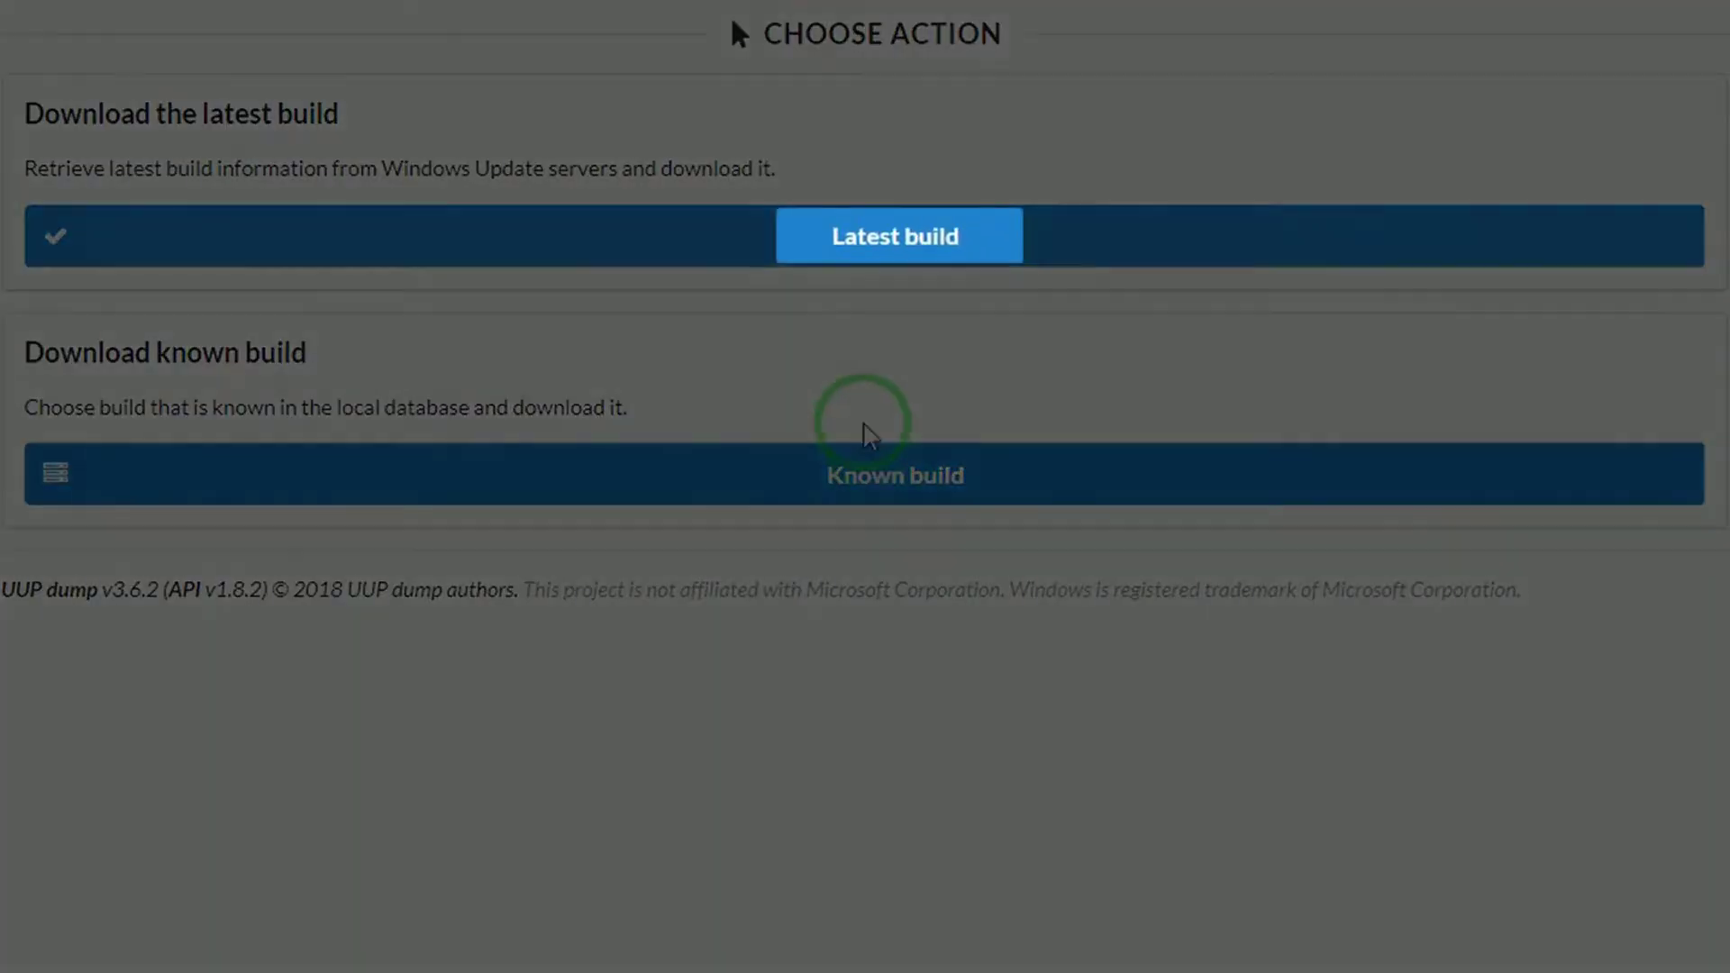
- Fetch the latest build, 17063.1000 amd64, from Windows Update
{"action": "left_click", "coordinate": [901, 244]}
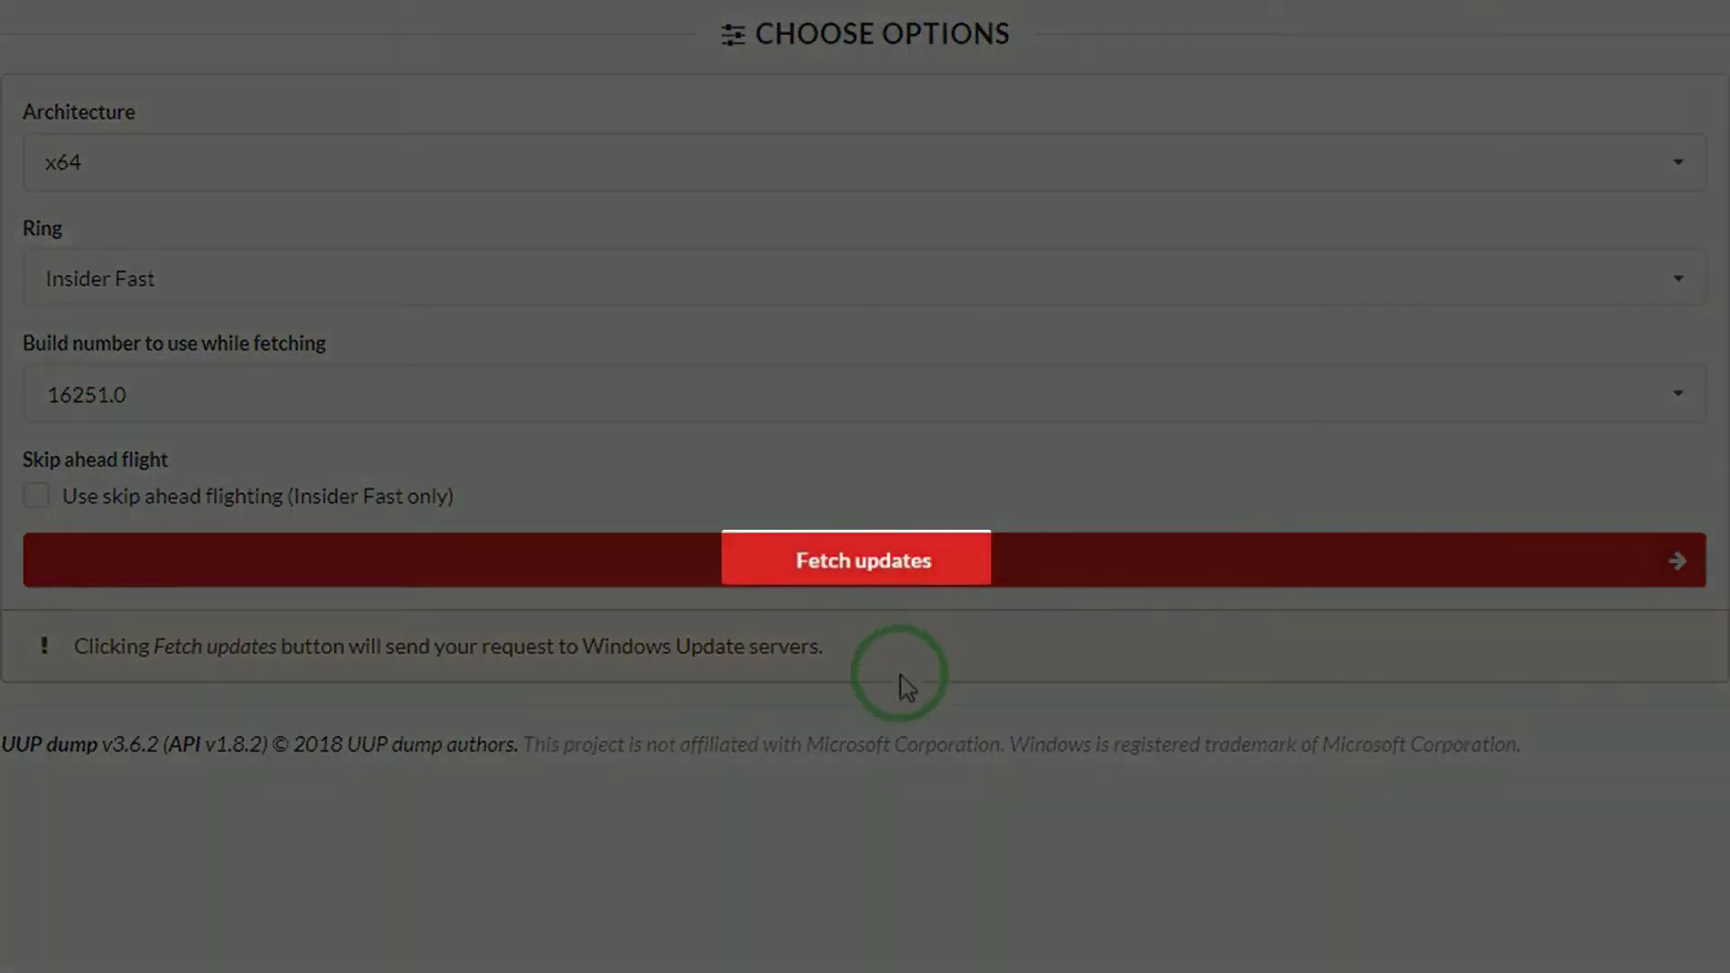
{"action": "left_click", "coordinate": [868, 554]}
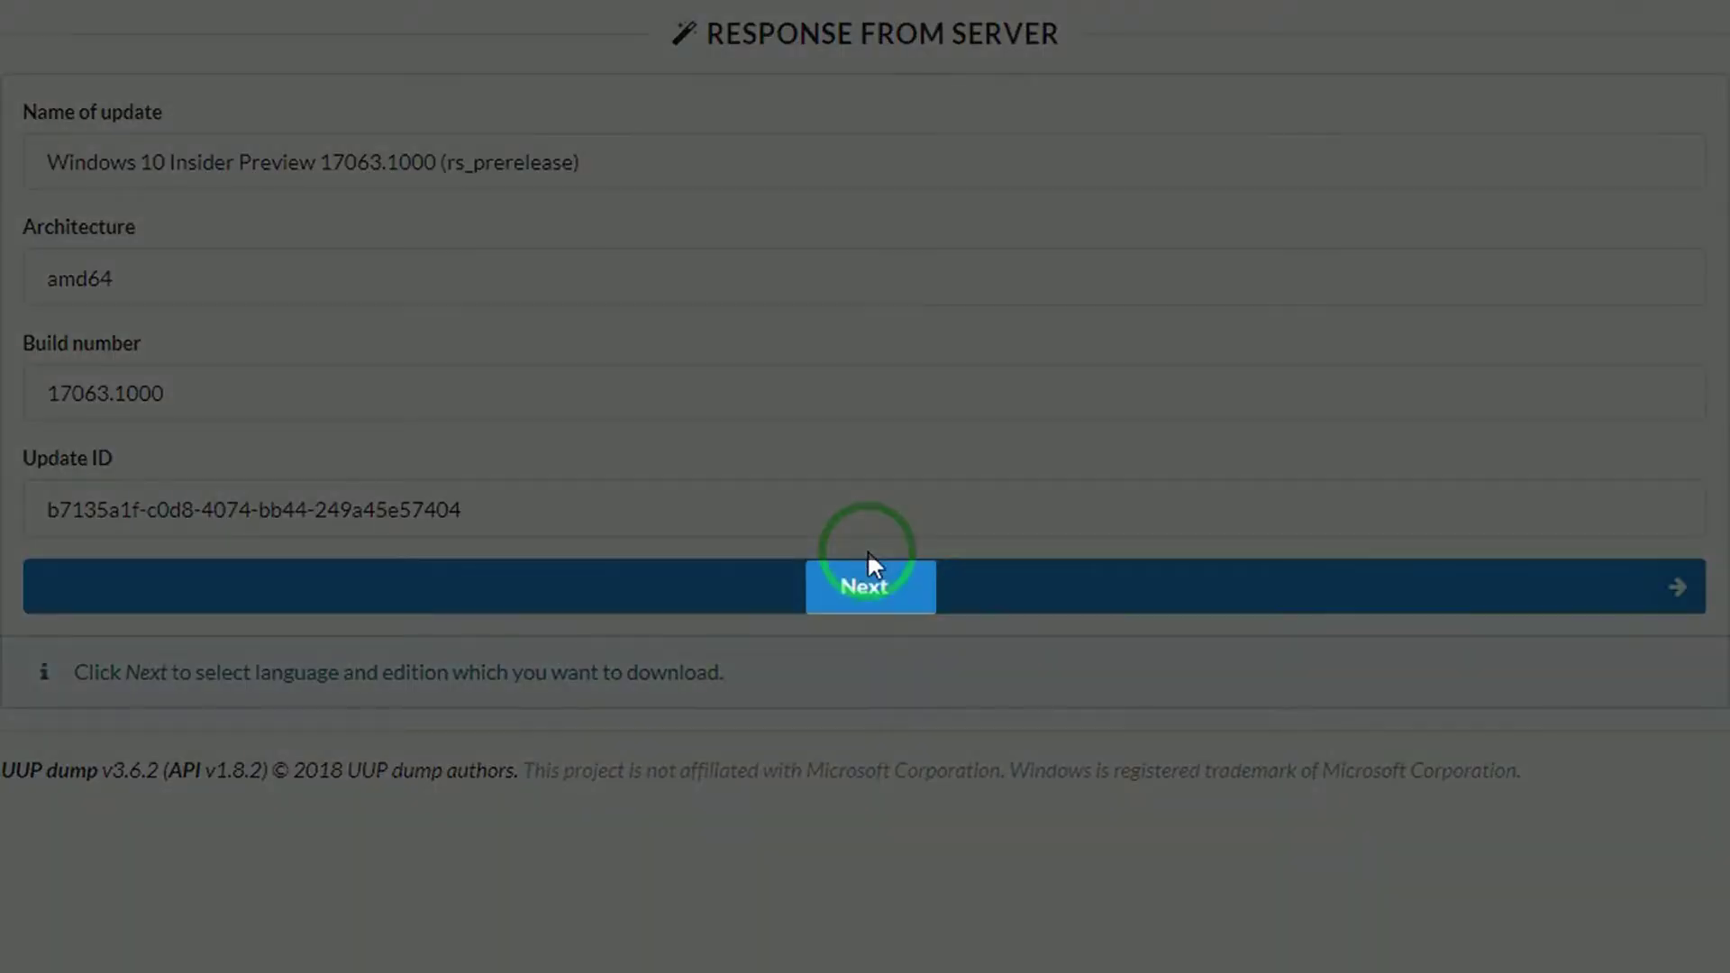
{"action": "left_click", "coordinate": [888, 594]}
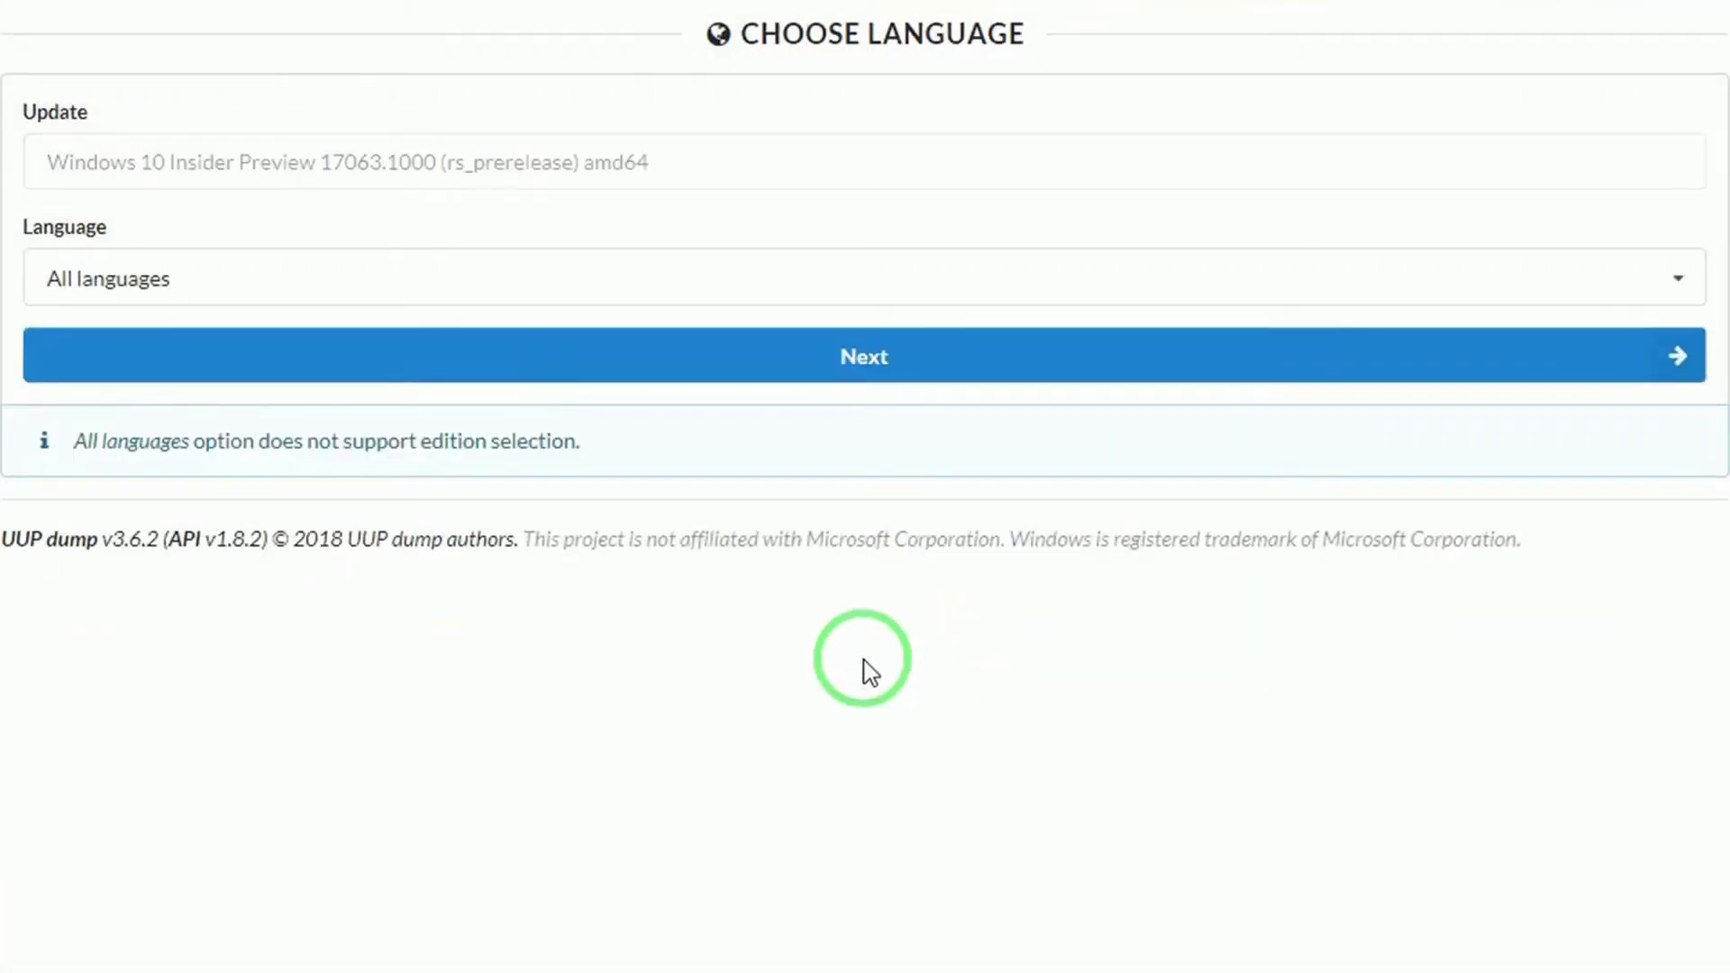
- Choose English (United Kingdom) and the Windows 10 Pro / Enterprise / Education / S edition
{"action": "left_click", "coordinate": [220, 294]}
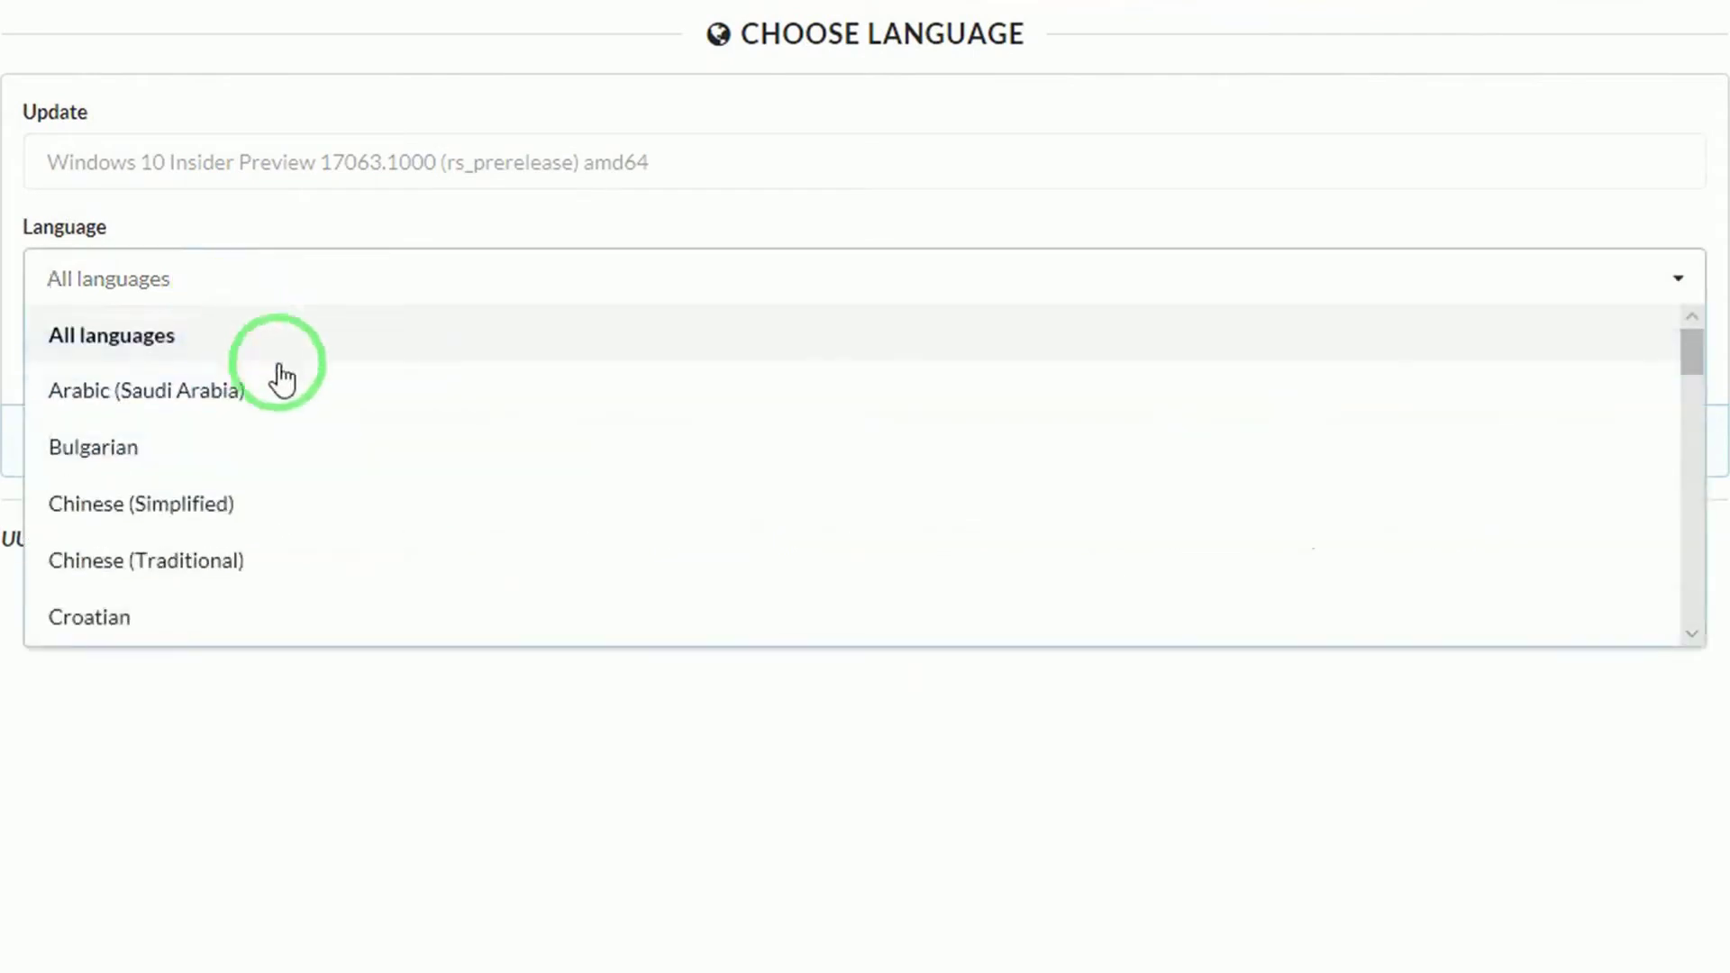
{"action": "scroll", "coordinate": [306, 448], "scroll_direction": "down", "scroll_amount": 3}
{"action": "scroll", "coordinate": [304, 448], "scroll_direction": "down", "scroll_amount": 1}
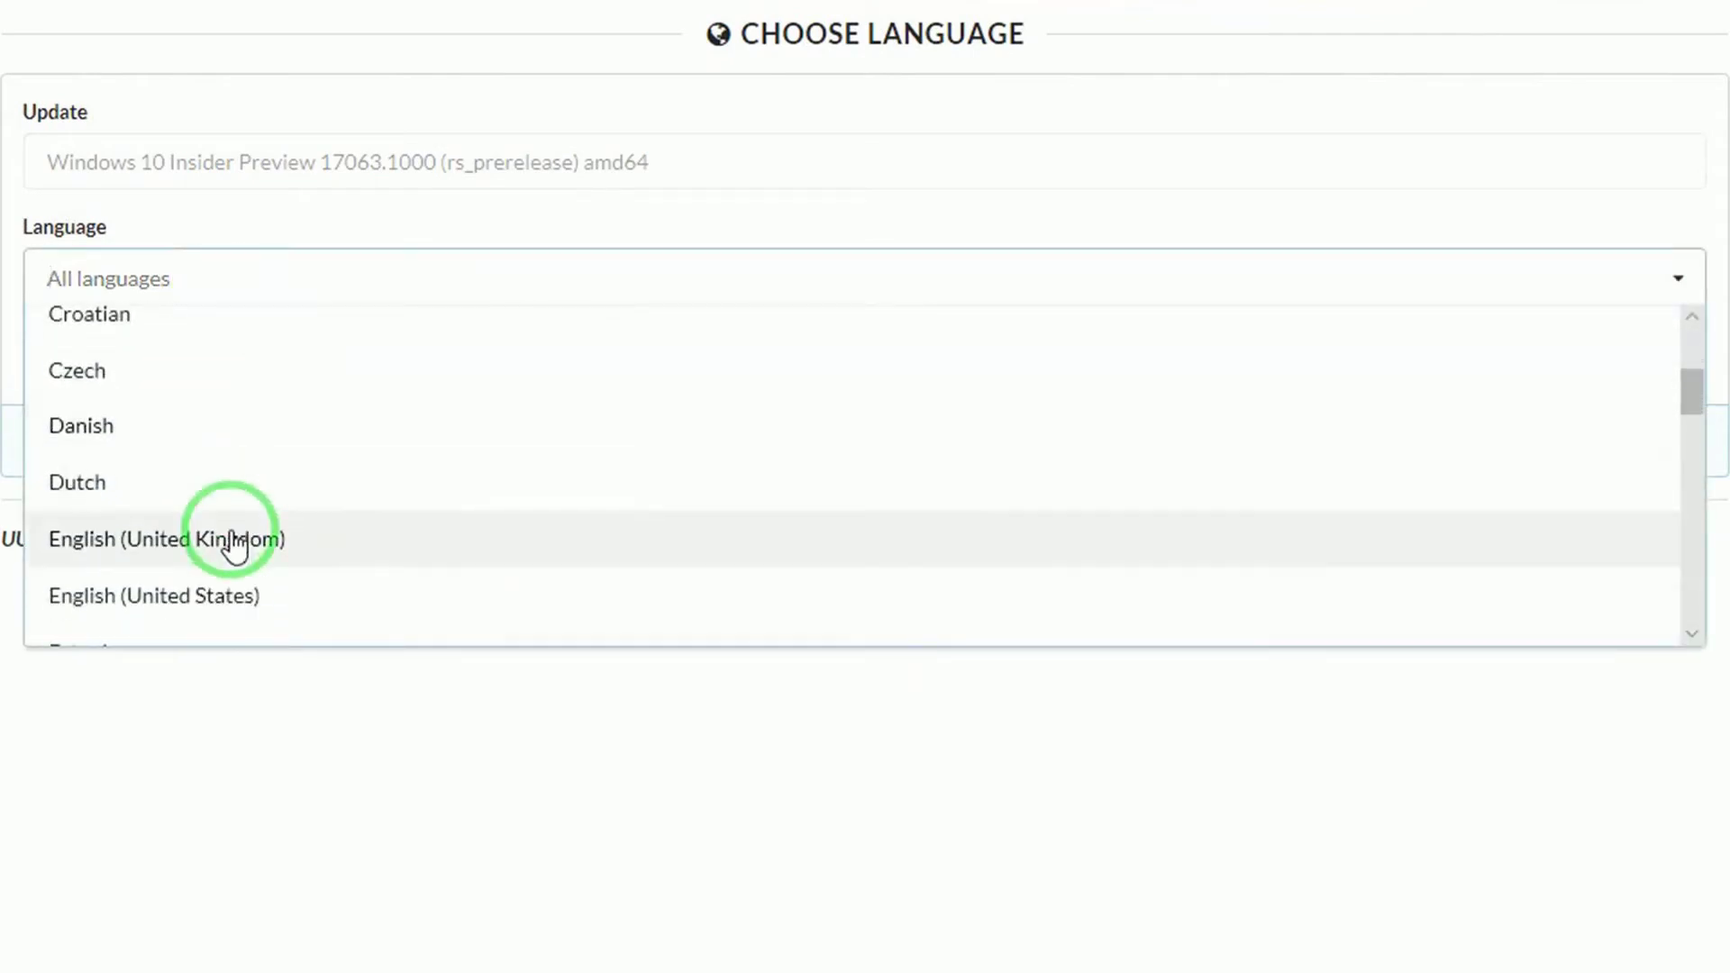
{"action": "left_click", "coordinate": [232, 540]}
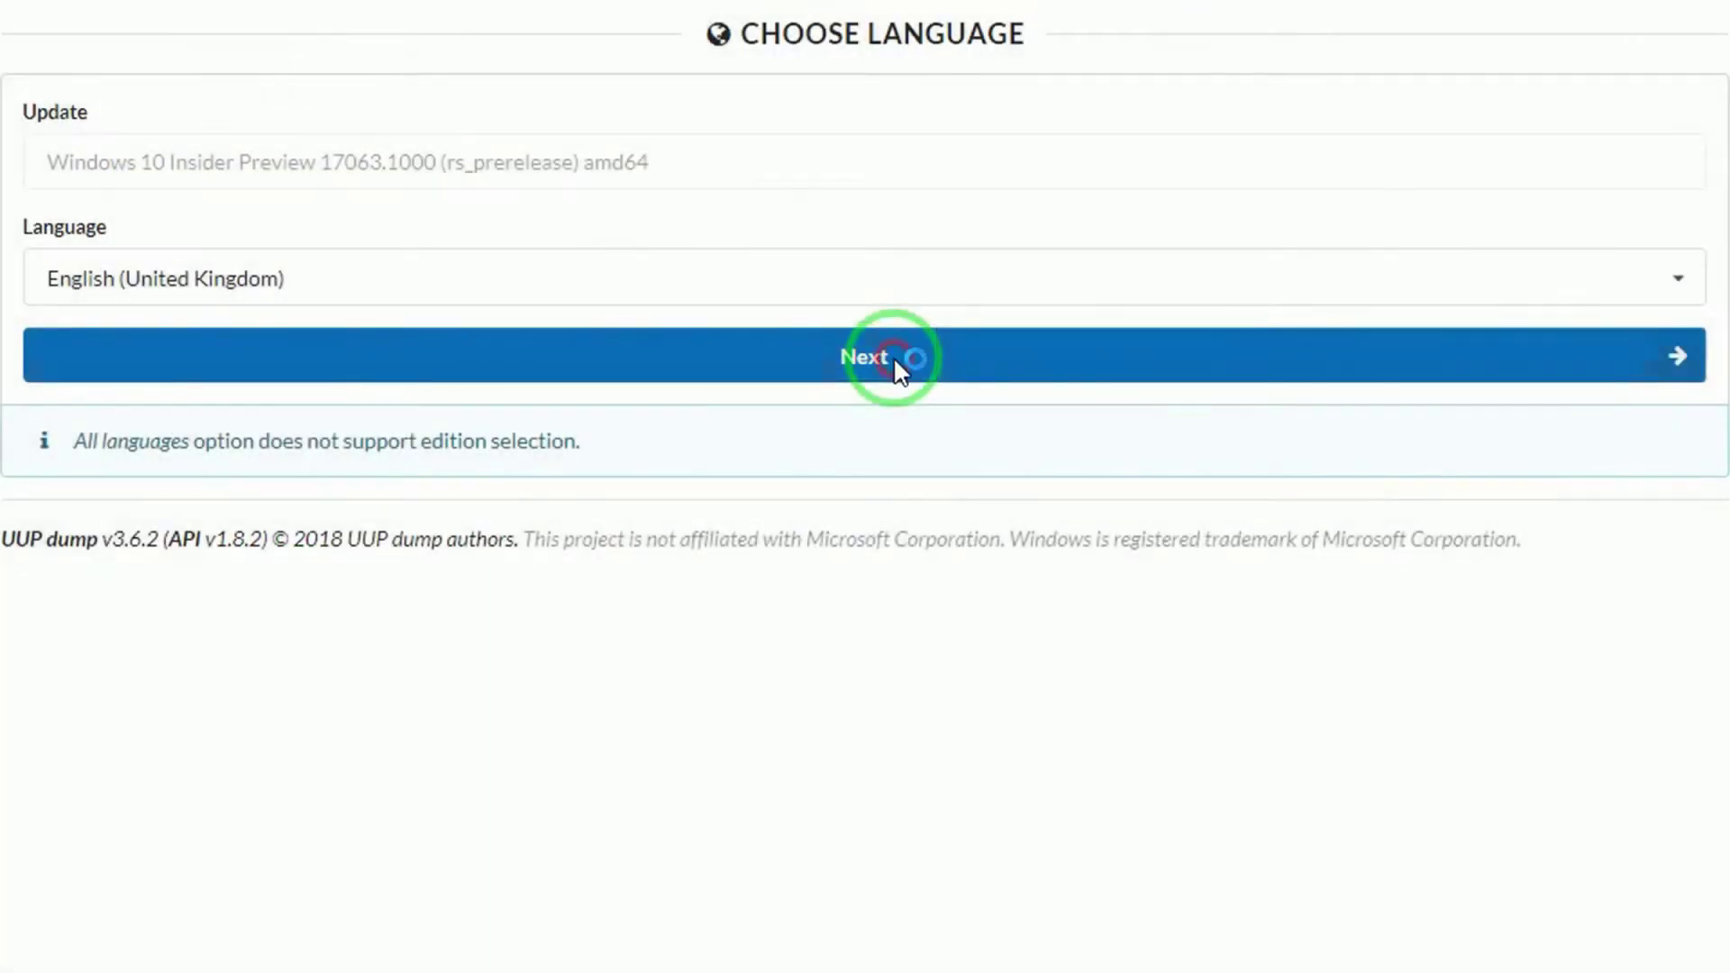
{"action": "left_click", "coordinate": [897, 368]}
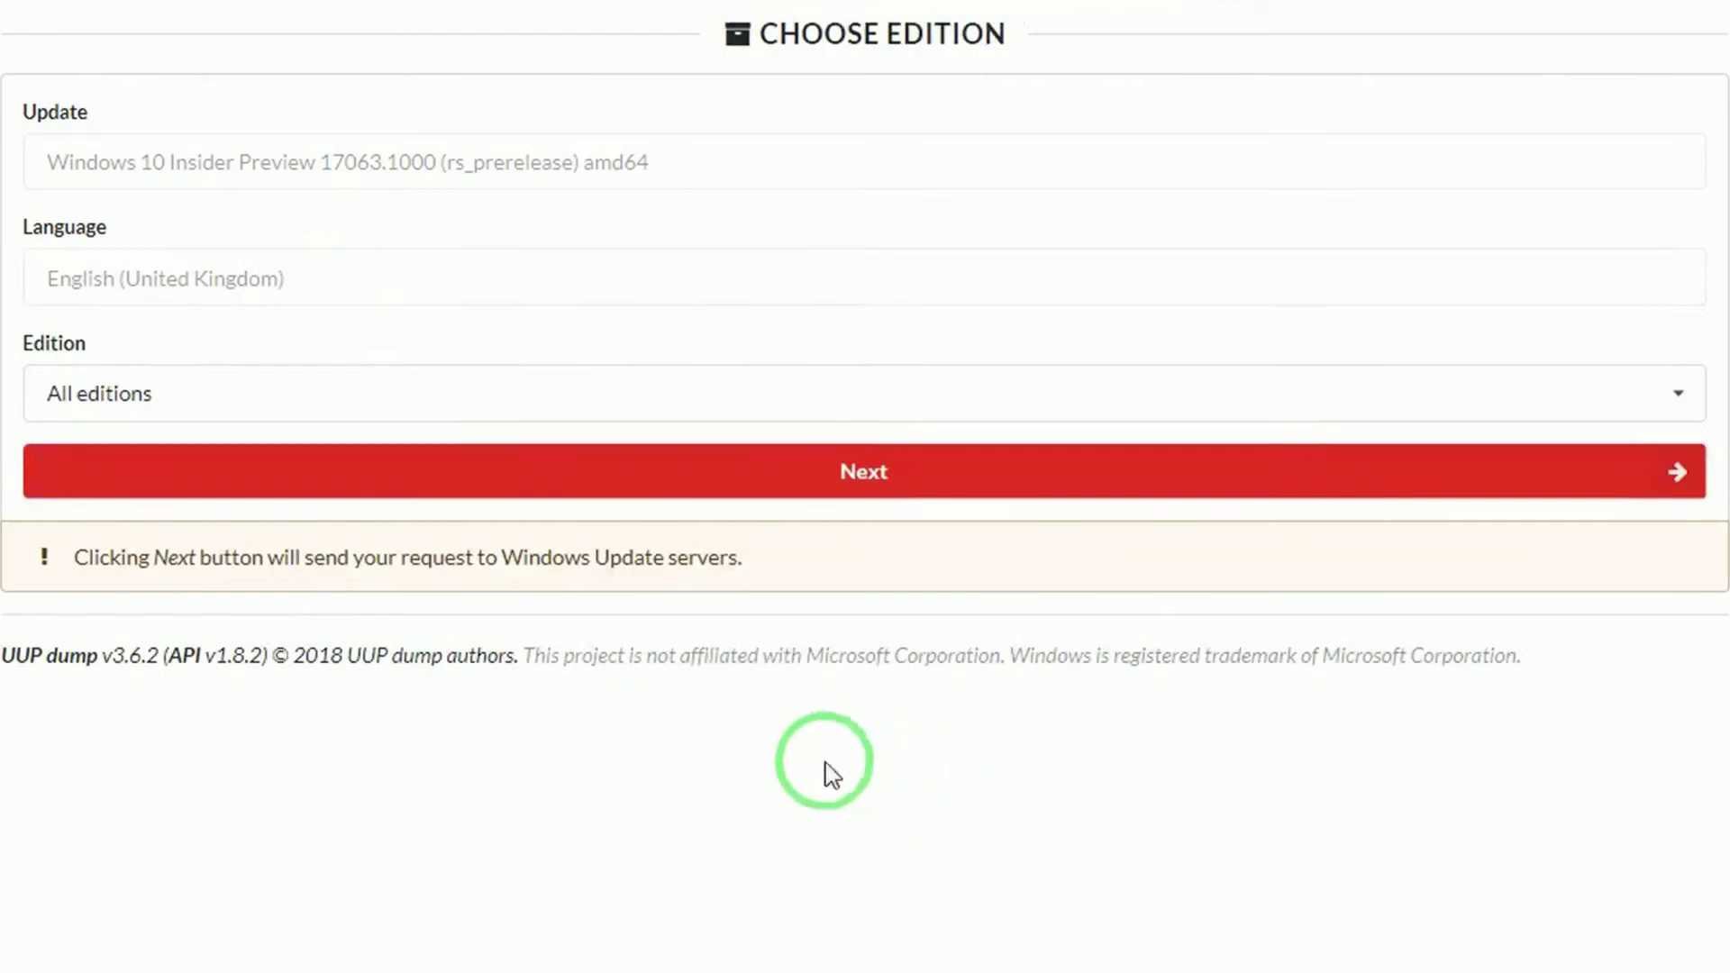
{"action": "left_click", "coordinate": [227, 398]}
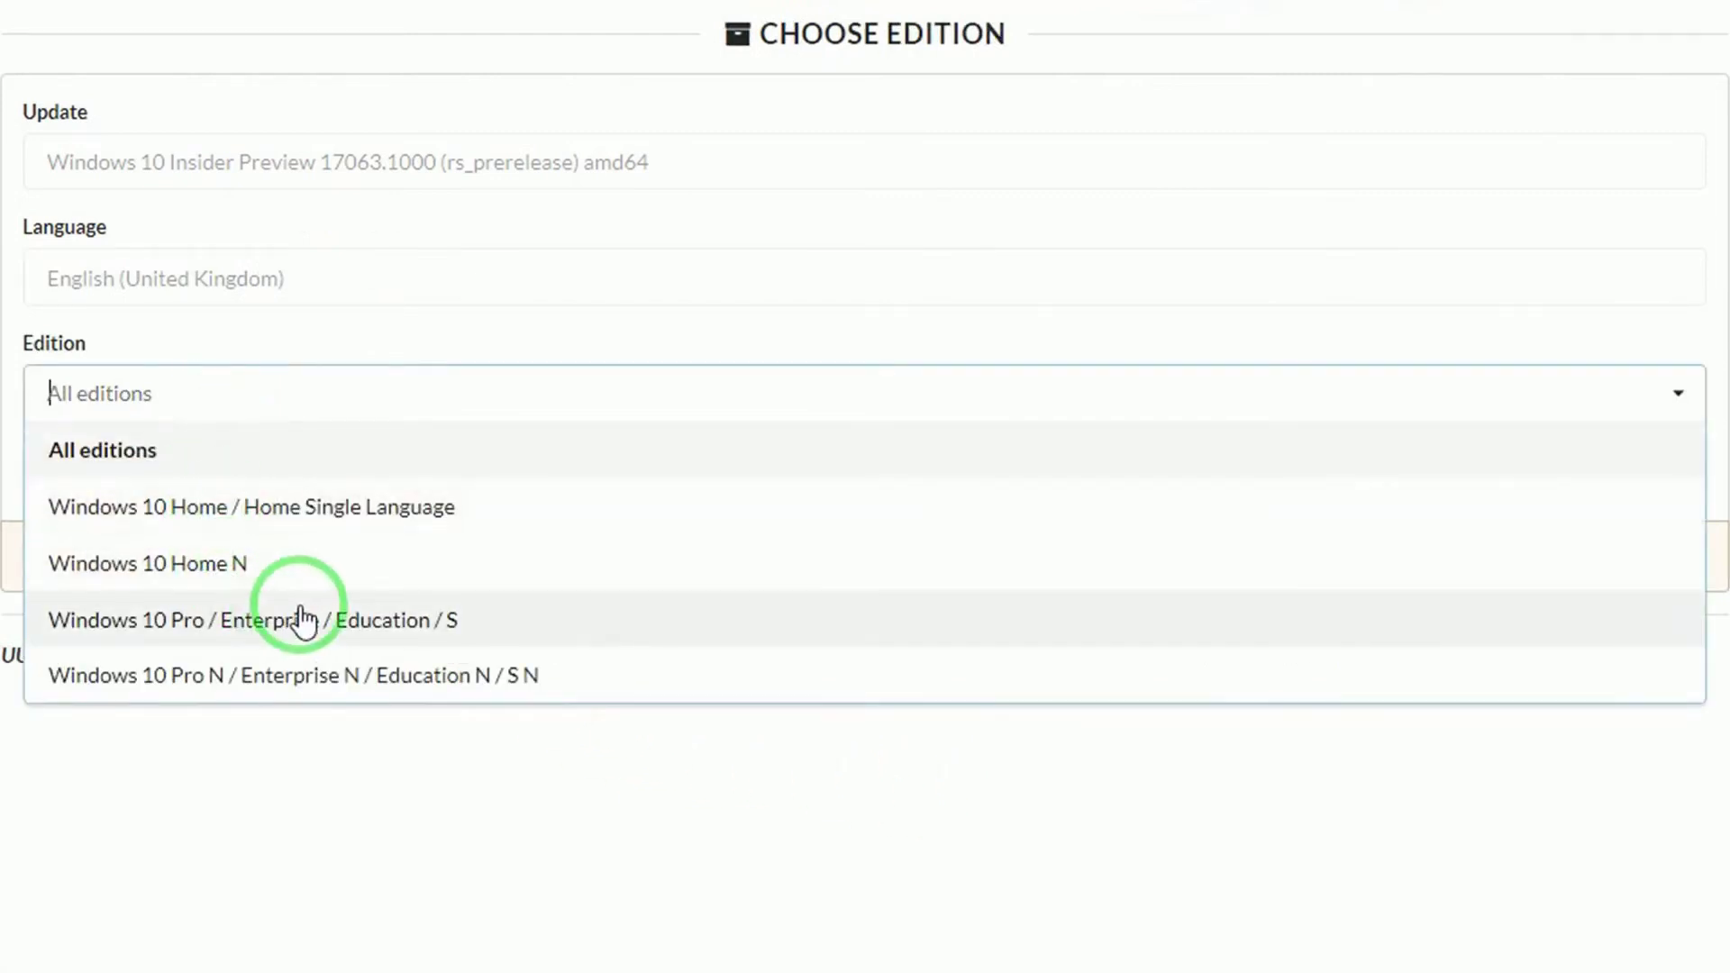
{"action": "left_click", "coordinate": [304, 622]}
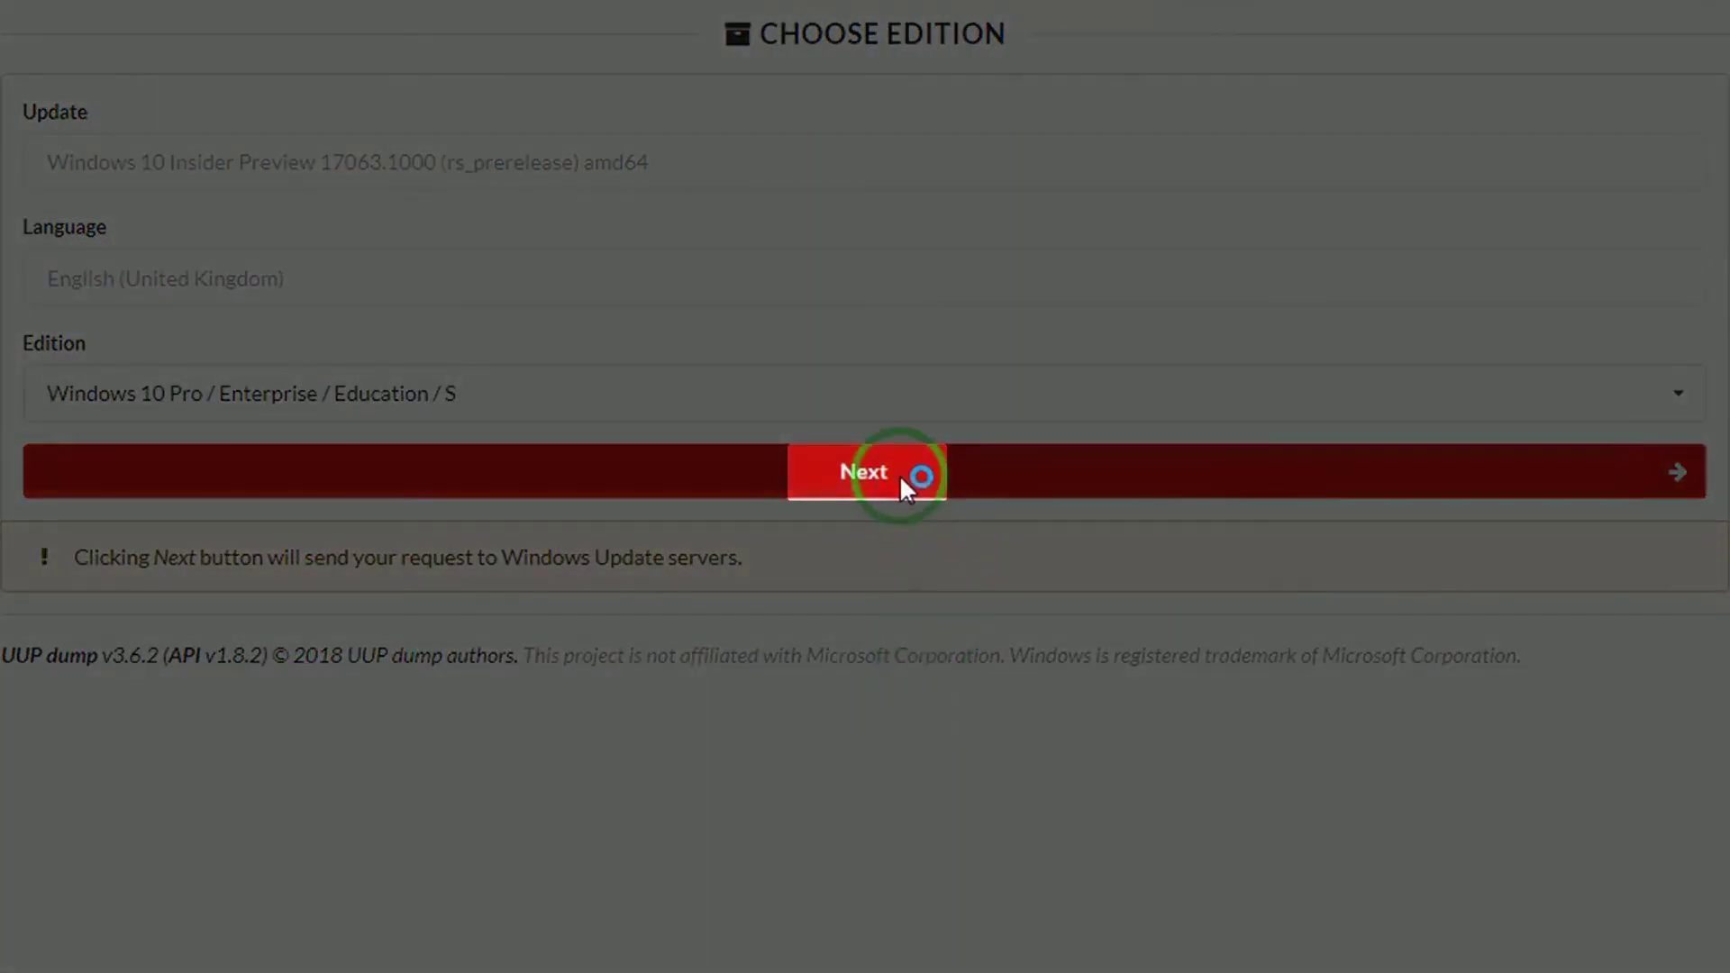
- Download the 27 build files with aria2 and watch progress in the aria2 Web UI
{"action": "left_click", "coordinate": [901, 478]}
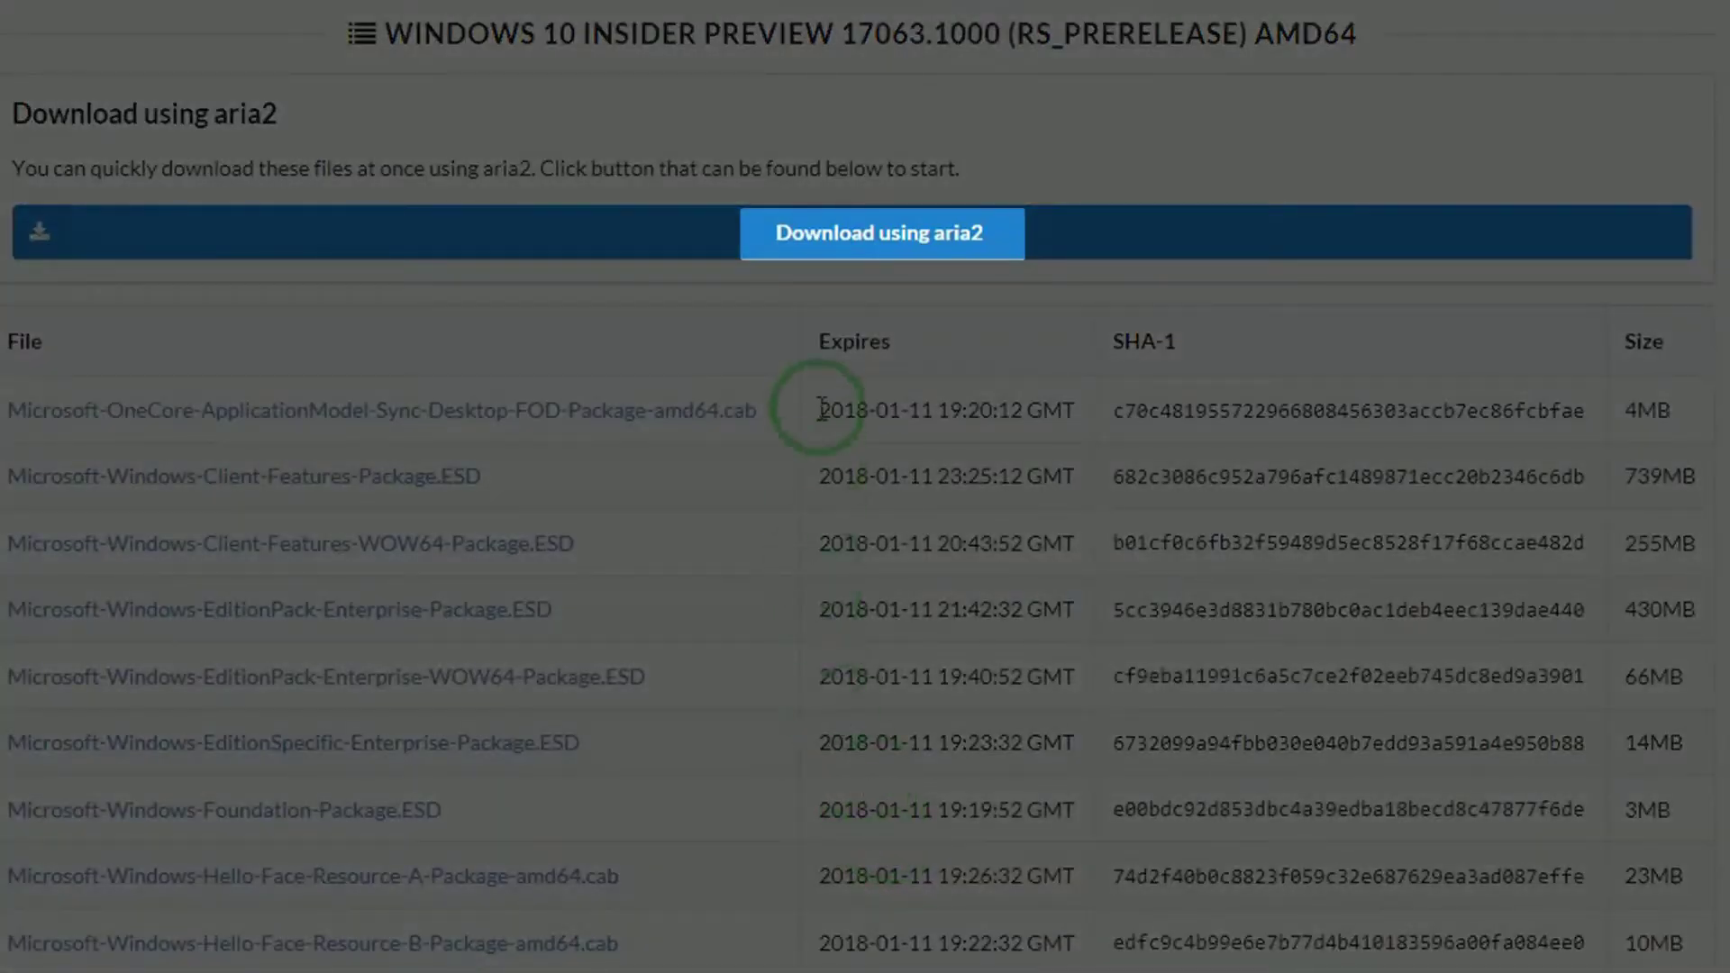
{"action": "left_click", "coordinate": [1019, 239]}
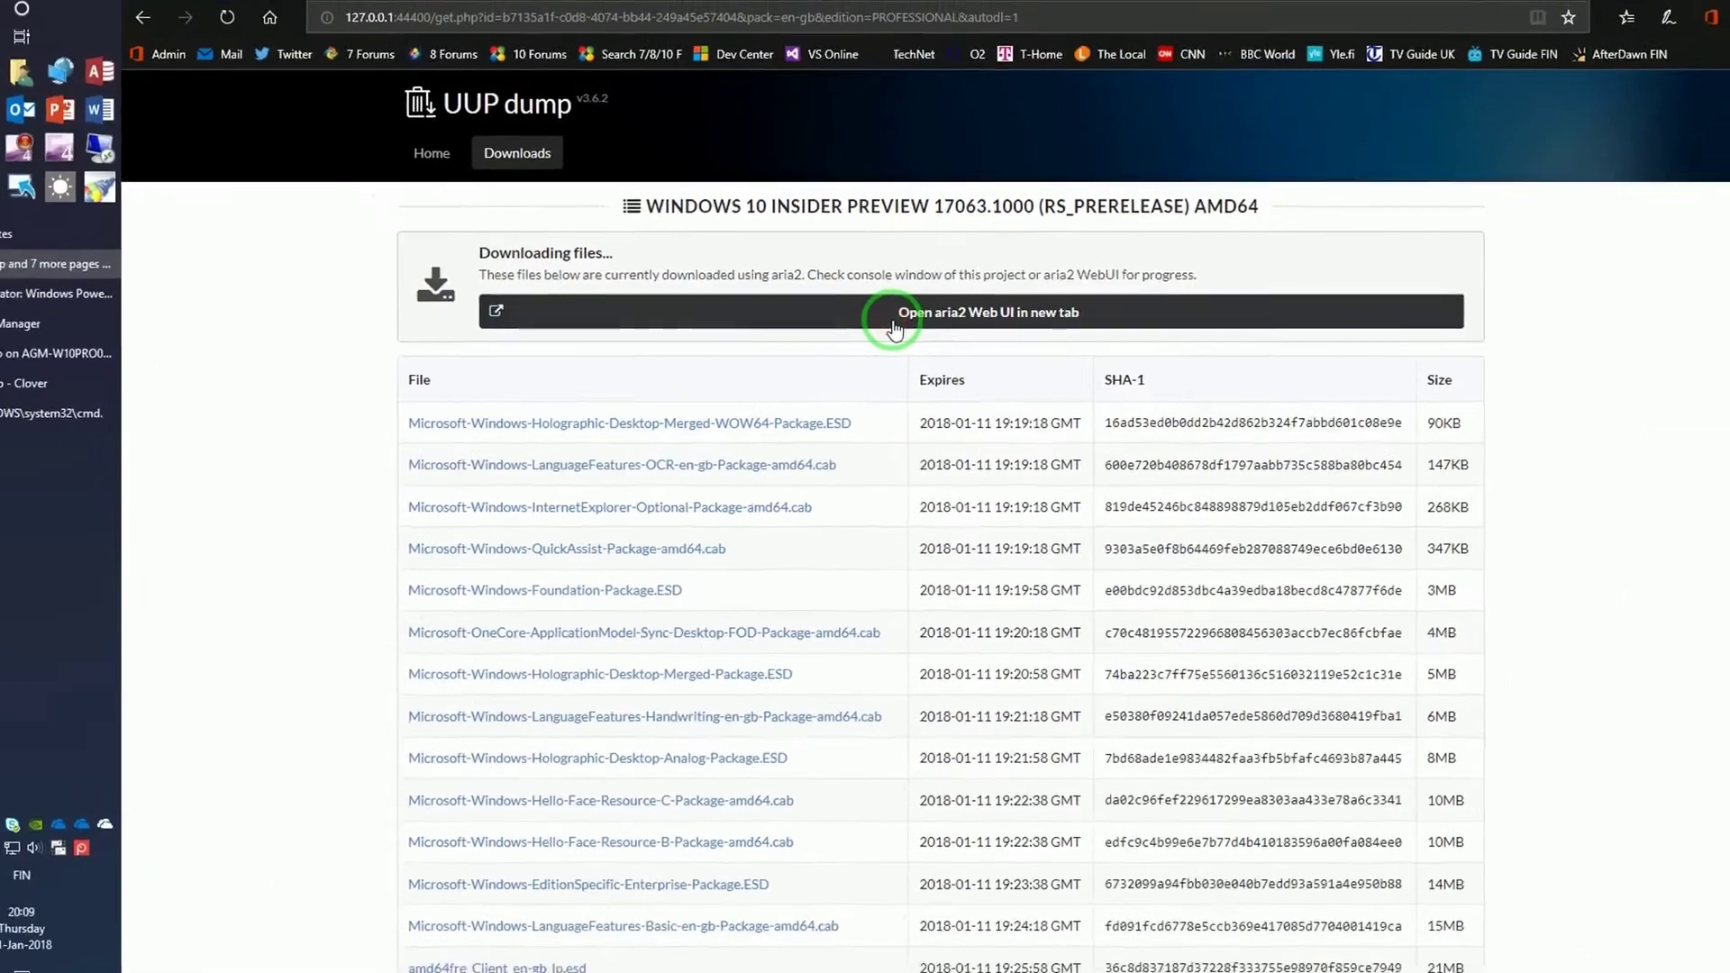
{"action": "left_click", "coordinate": [894, 323]}
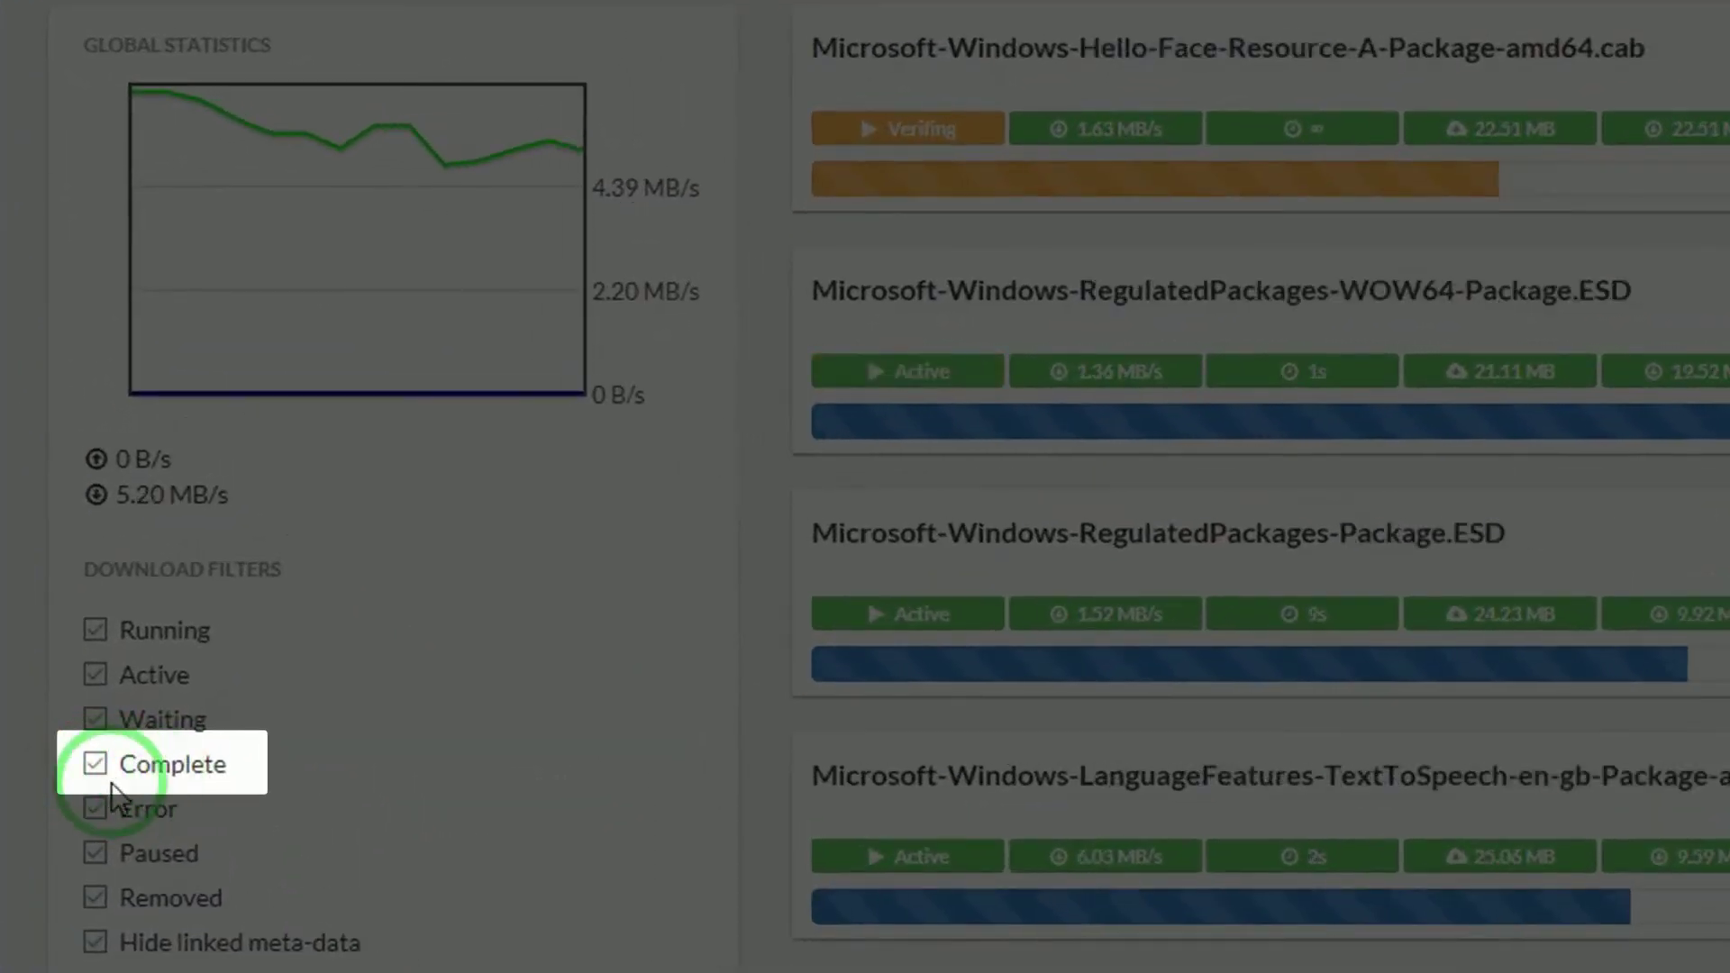
- Uncheck the Complete download filter so finished downloads are hidden
{"action": "left_click", "coordinate": [95, 766]}
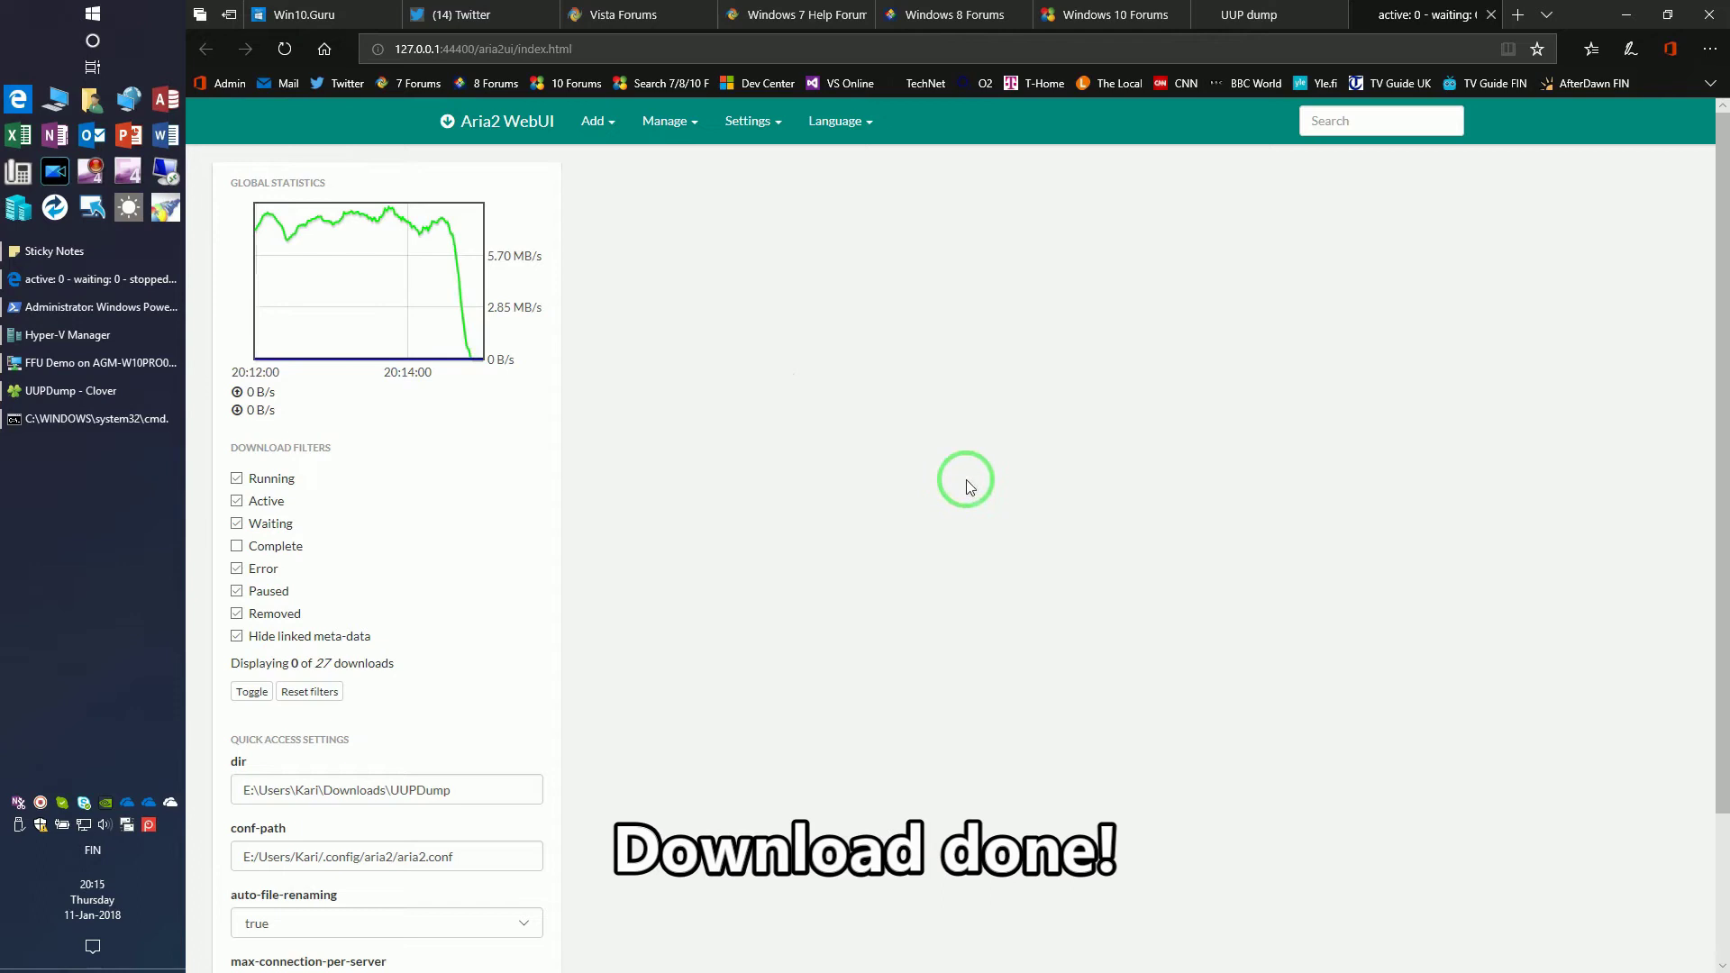
- Close the aria2 WebUI and UUP dump tabs, minimize Edge, and close the download console
{"action": "left_click", "coordinate": [1492, 17]}
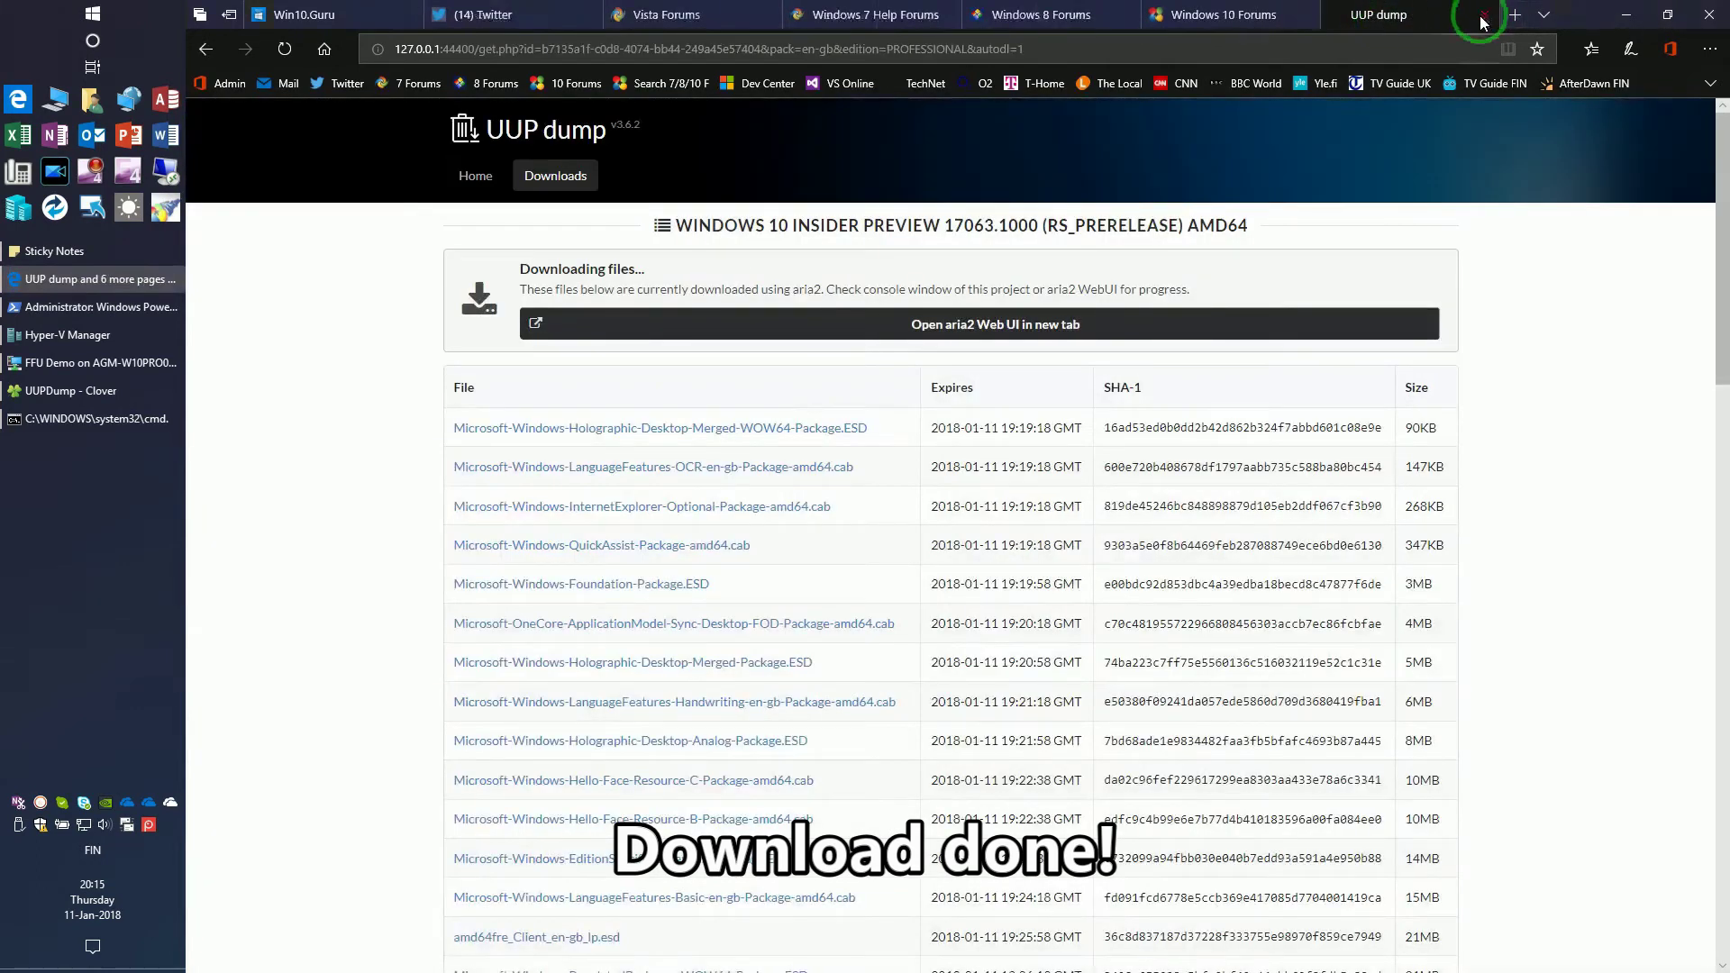
{"action": "left_click", "coordinate": [1482, 16]}
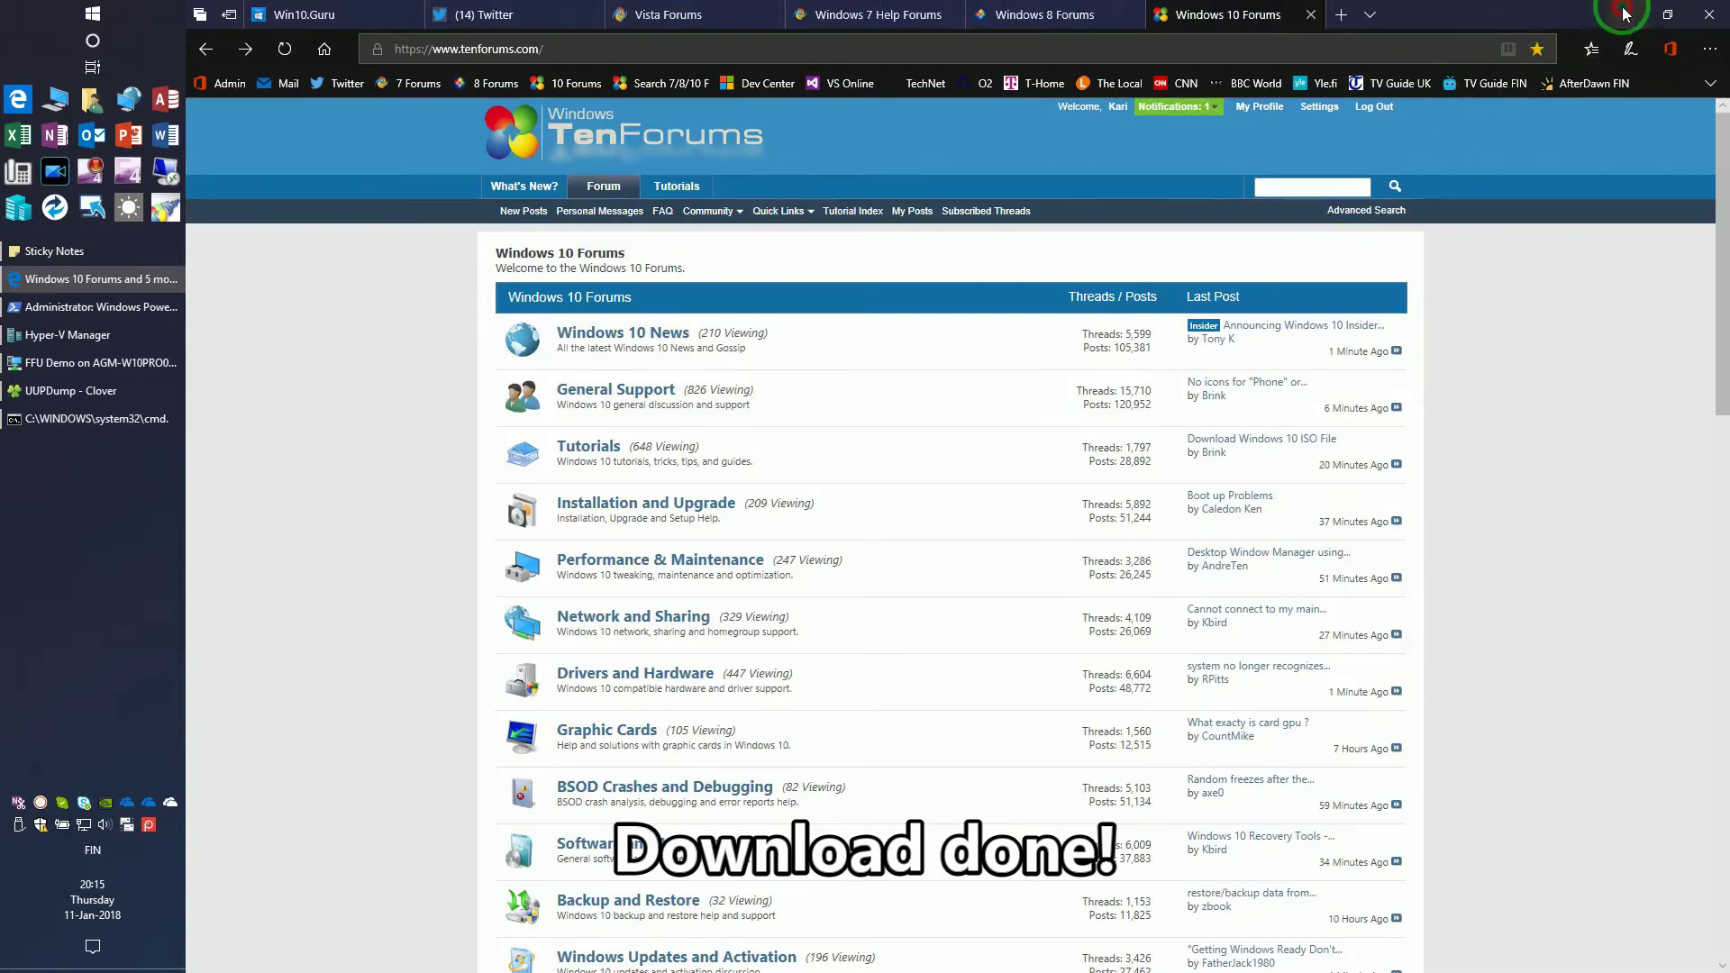
{"action": "left_click", "coordinate": [1626, 14]}
{"action": "left_click", "coordinate": [1051, 363]}
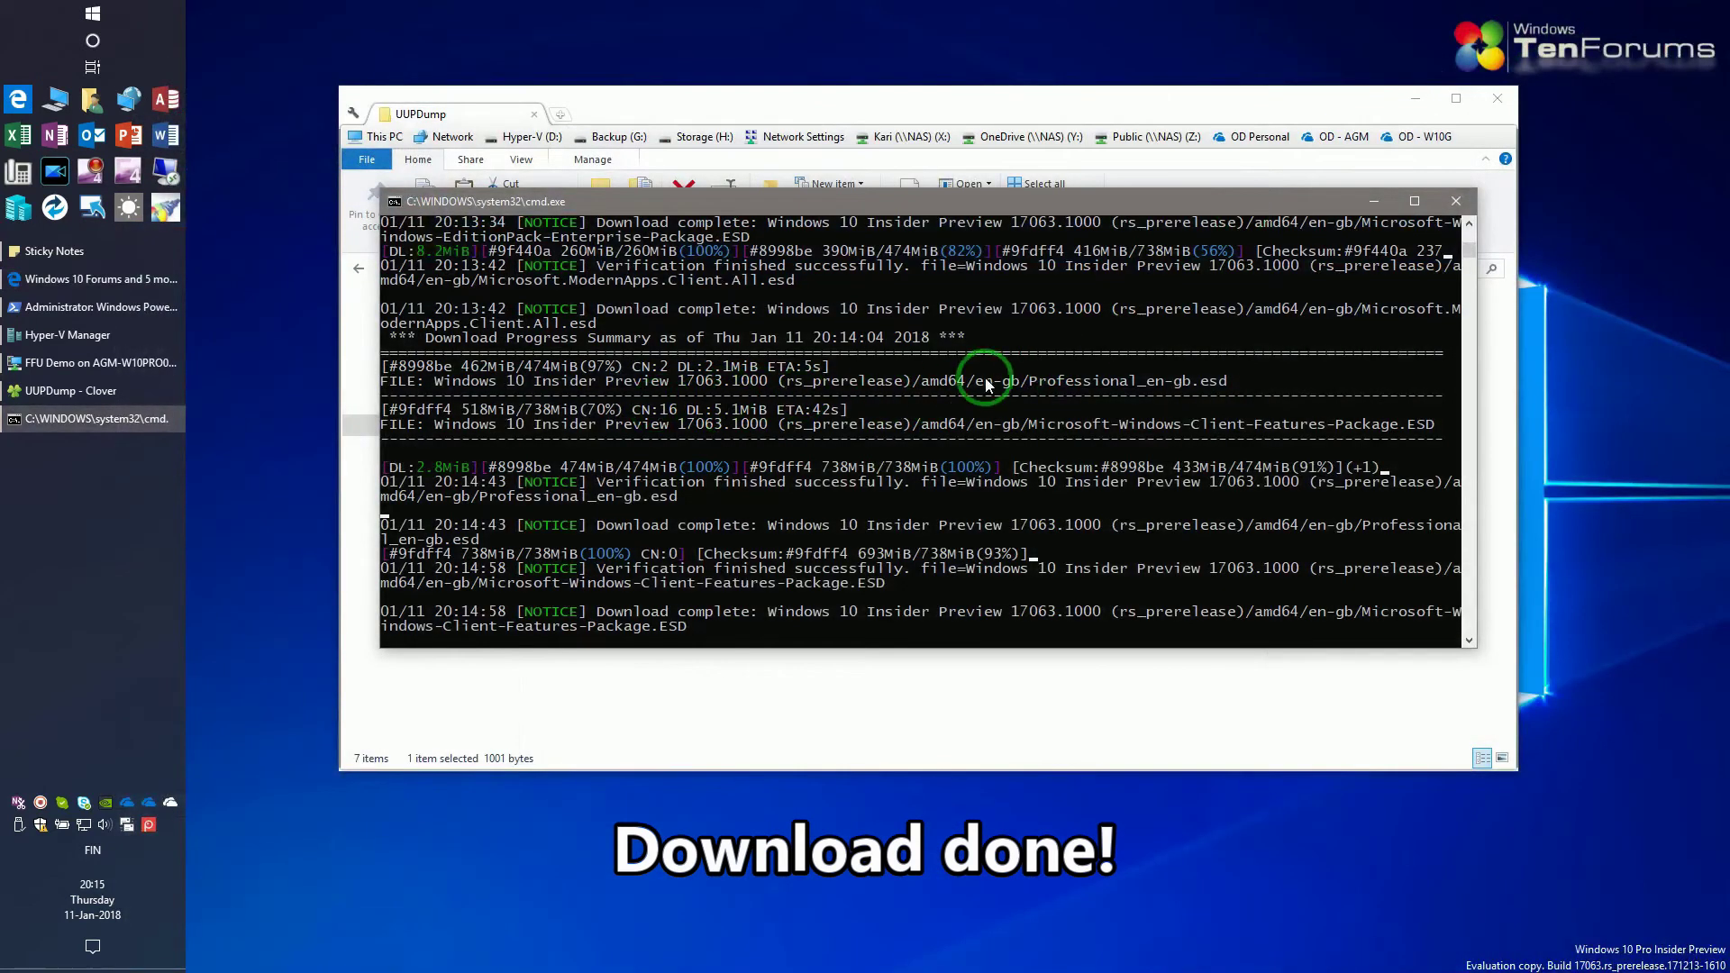
{"action": "left_click", "coordinate": [1457, 202]}
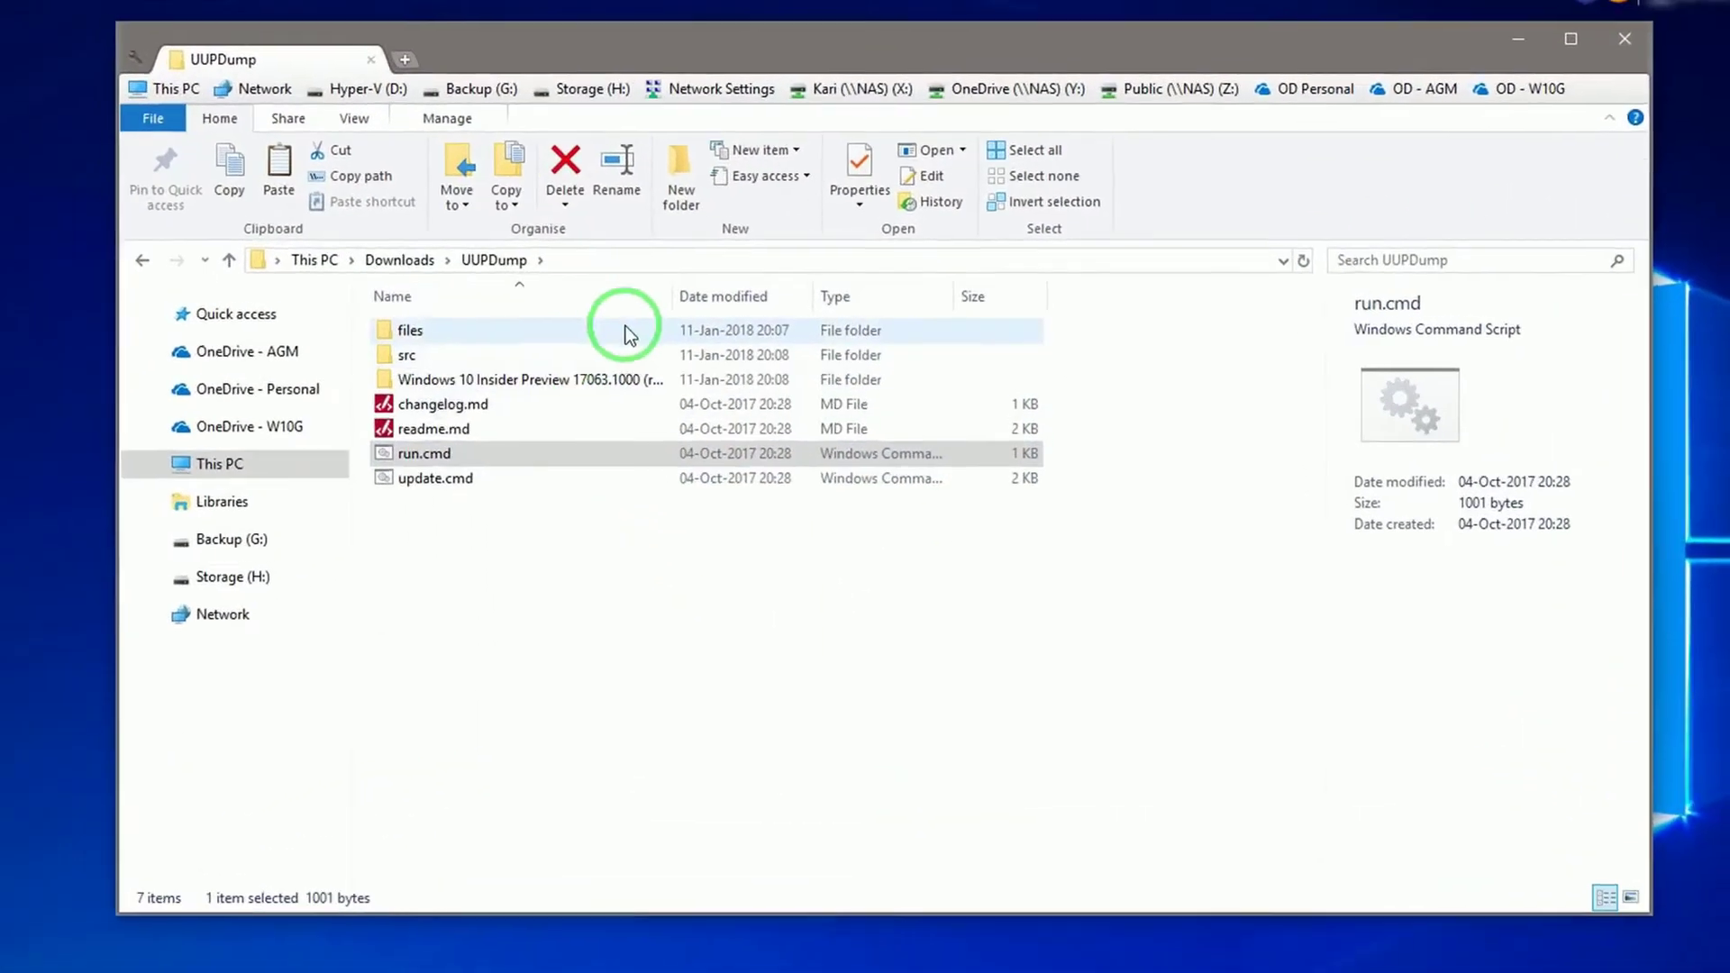
- Rename the Insider Preview build folder to W10Build17063
{"action": "left_click_drag", "start_coordinate": [647, 287], "coordinate": [768, 289]}
{"action": "left_click", "coordinate": [577, 388]}
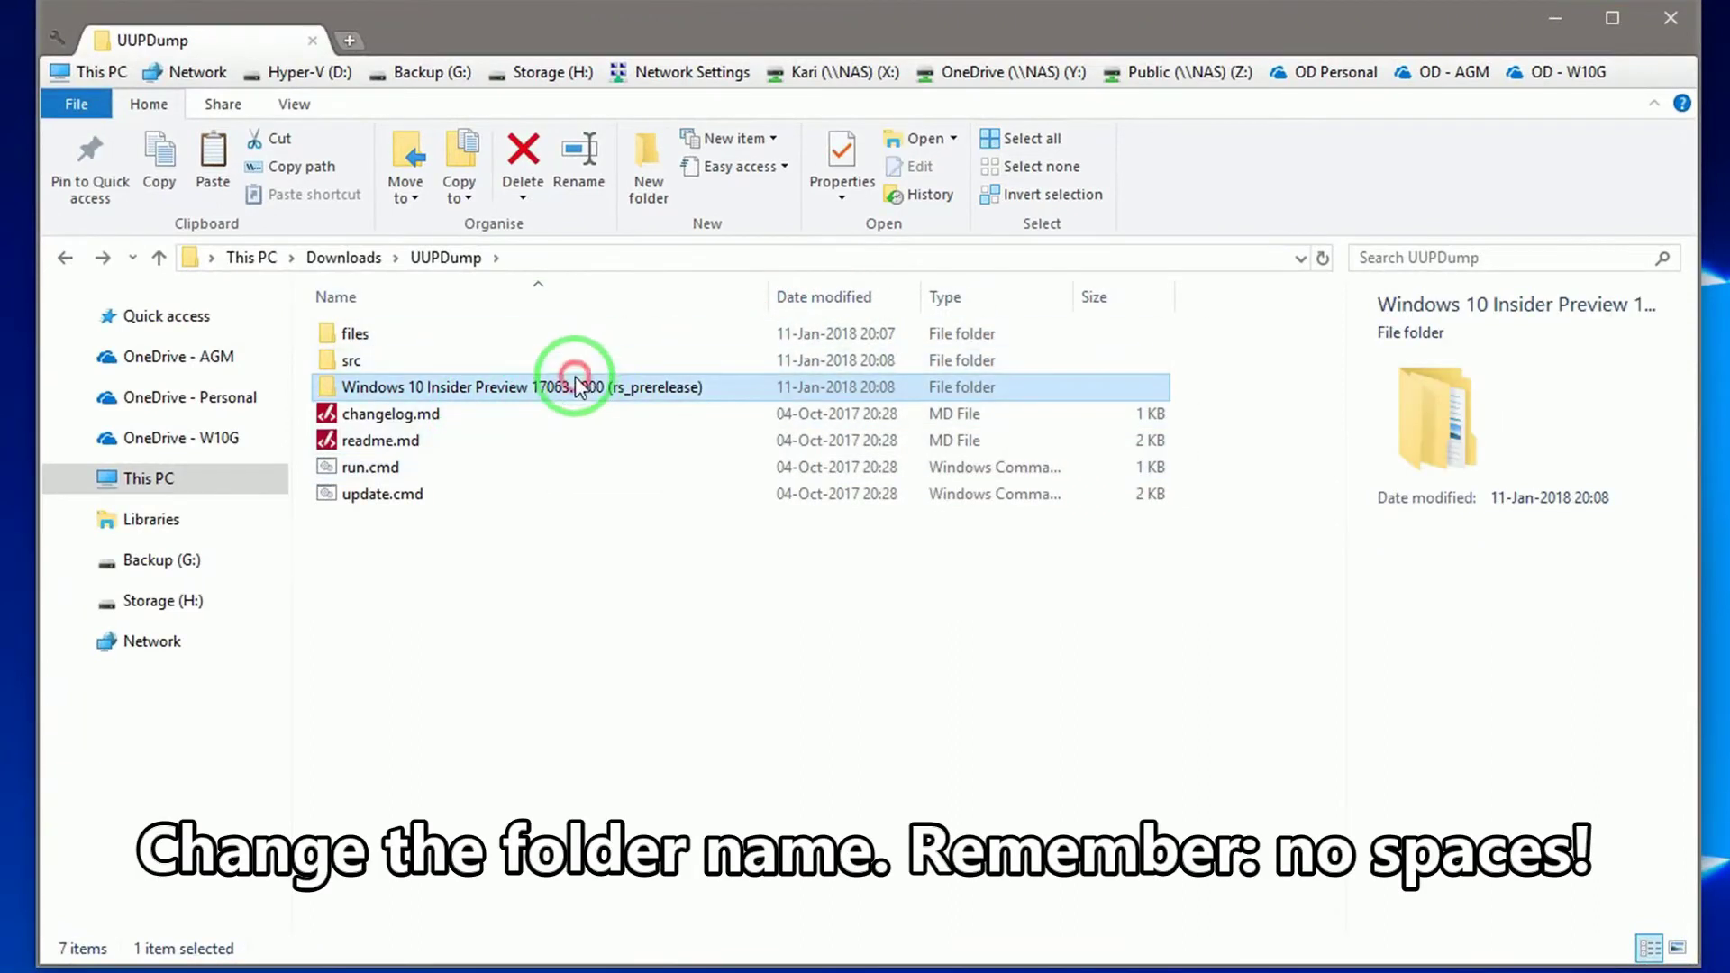
{"action": "left_click", "coordinate": [577, 388]}
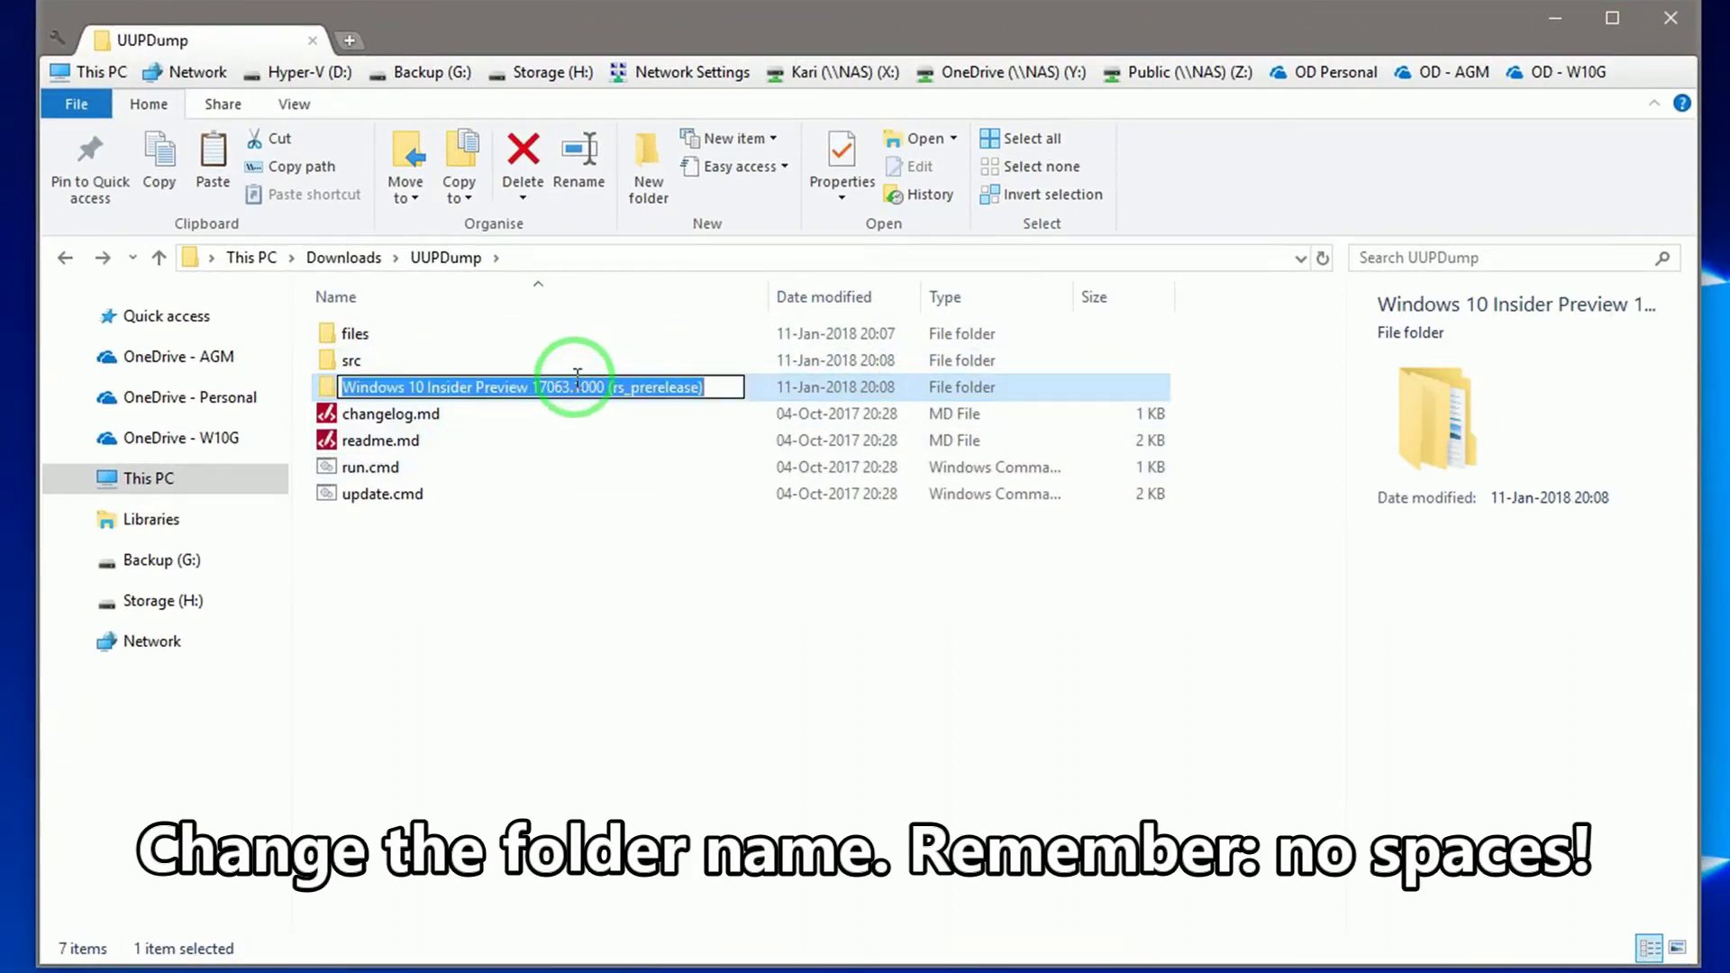
{"action": "type", "text": "W10Bu"}
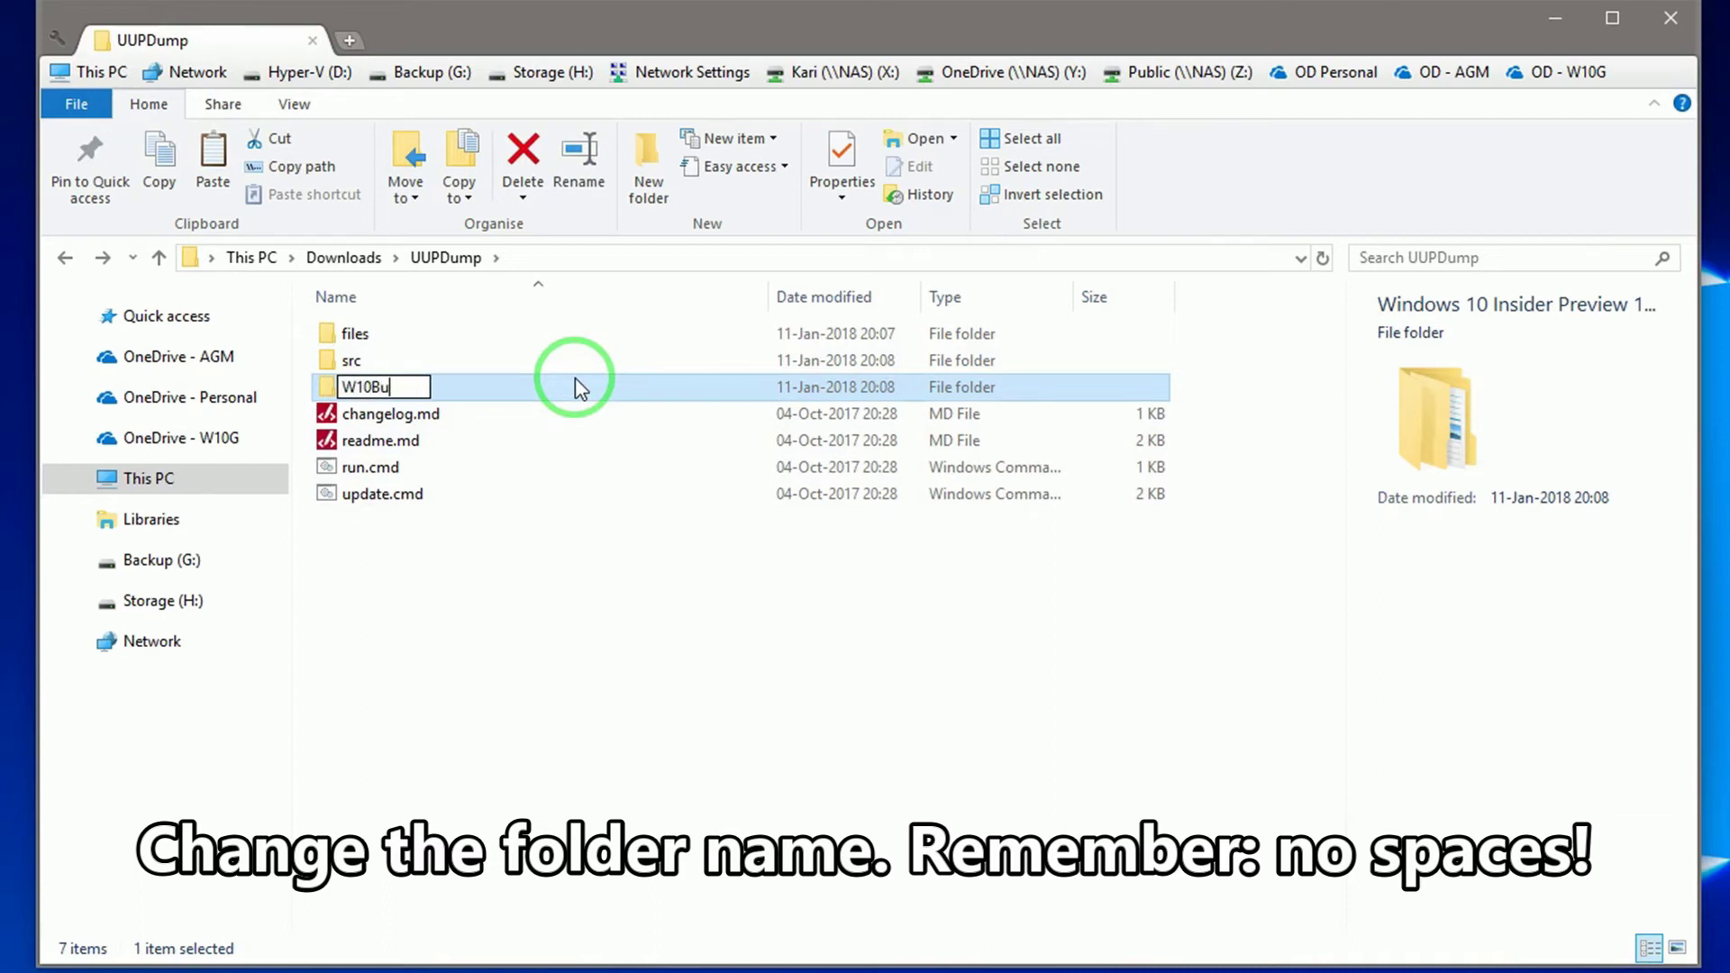
{"action": "type", "text": "ild1706"}
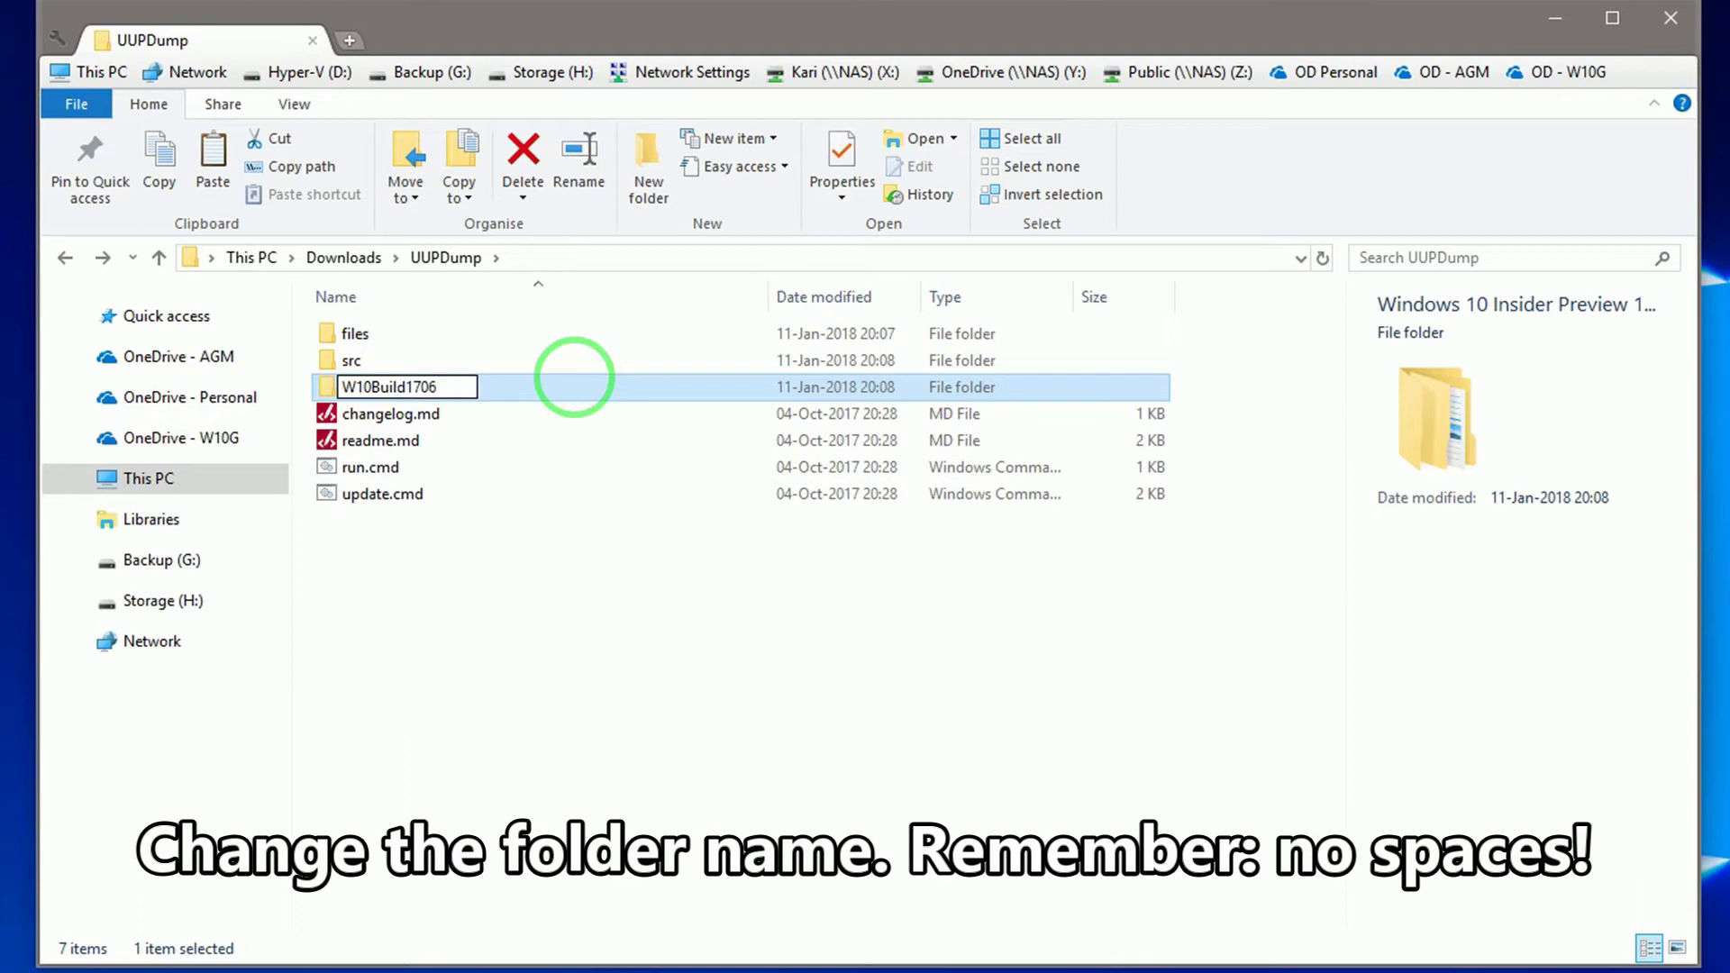
{"action": "type", "text": "3"}
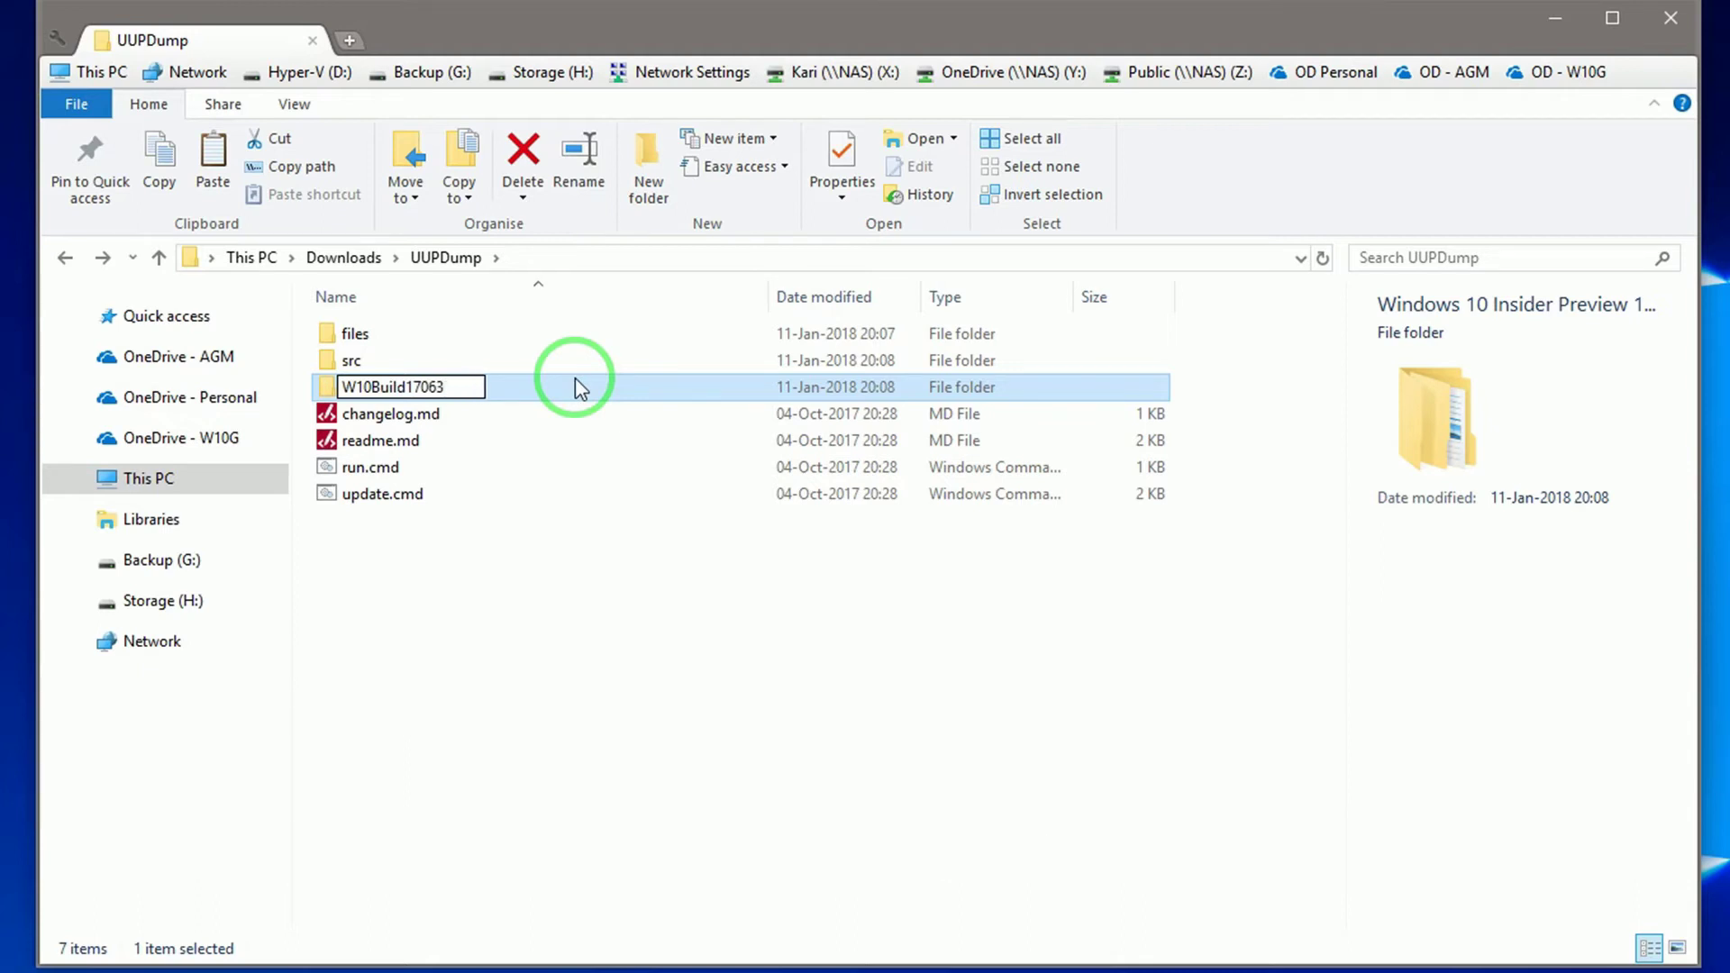
{"action": "key", "text": "Return"}
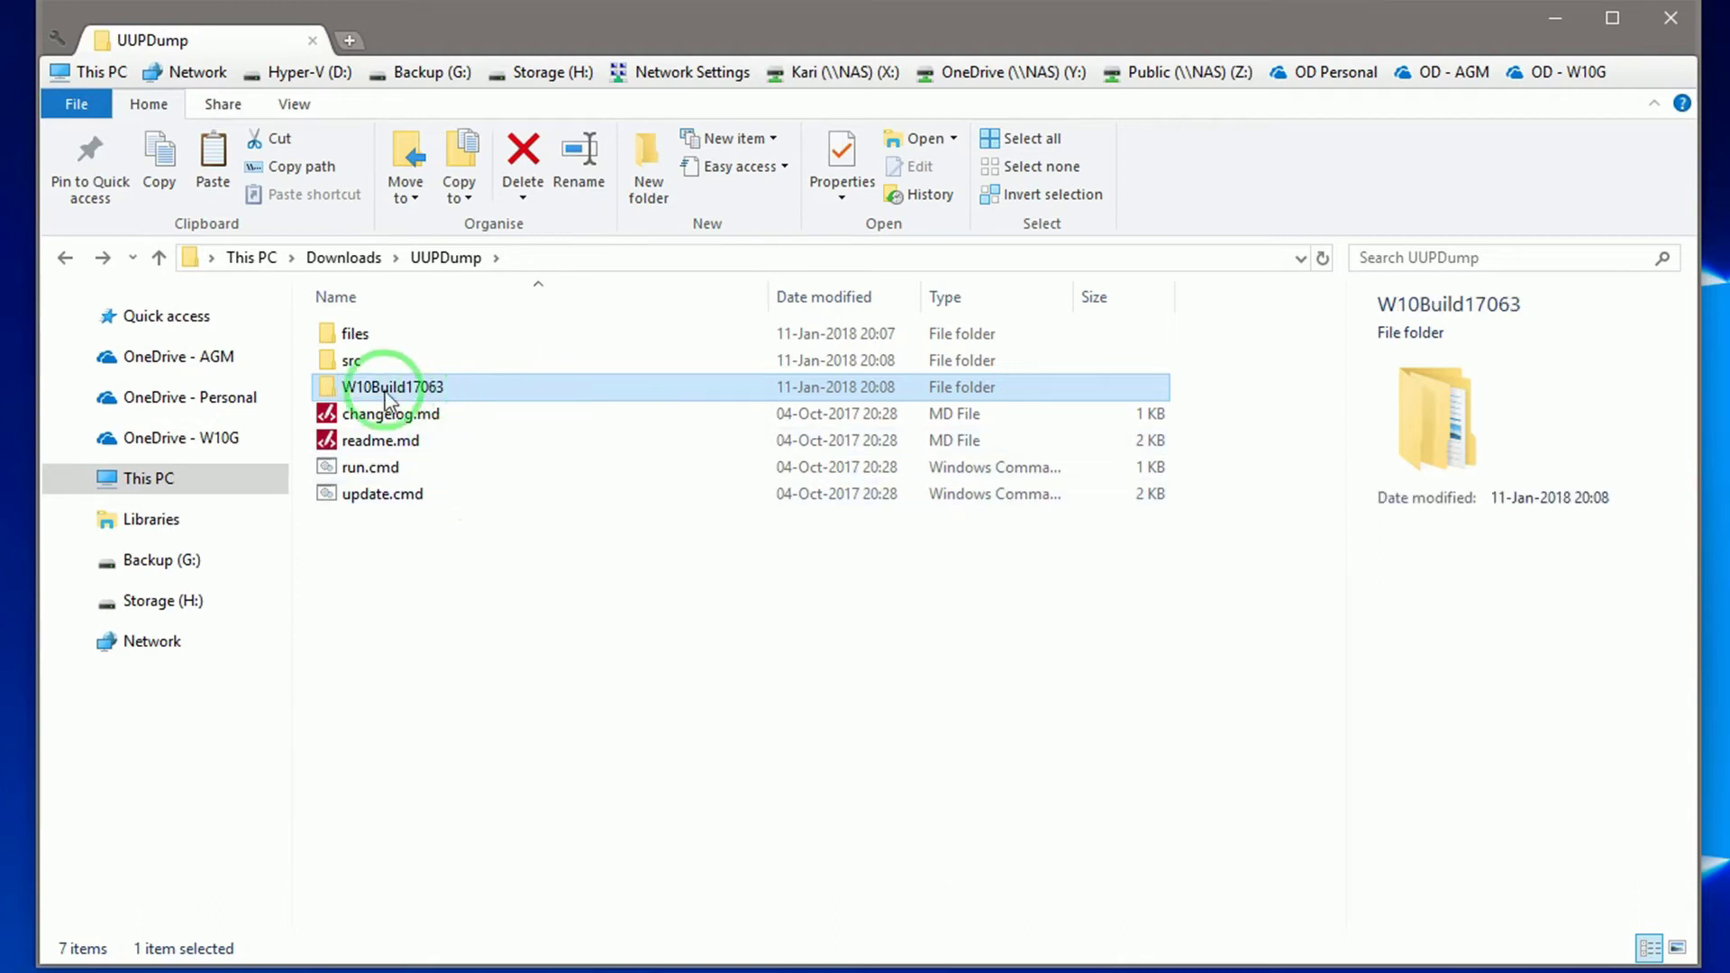
- Copy the W10Build17063\amd64\en-gb folder path and minimize File Explorer
{"action": "left_click", "coordinate": [458, 392]}
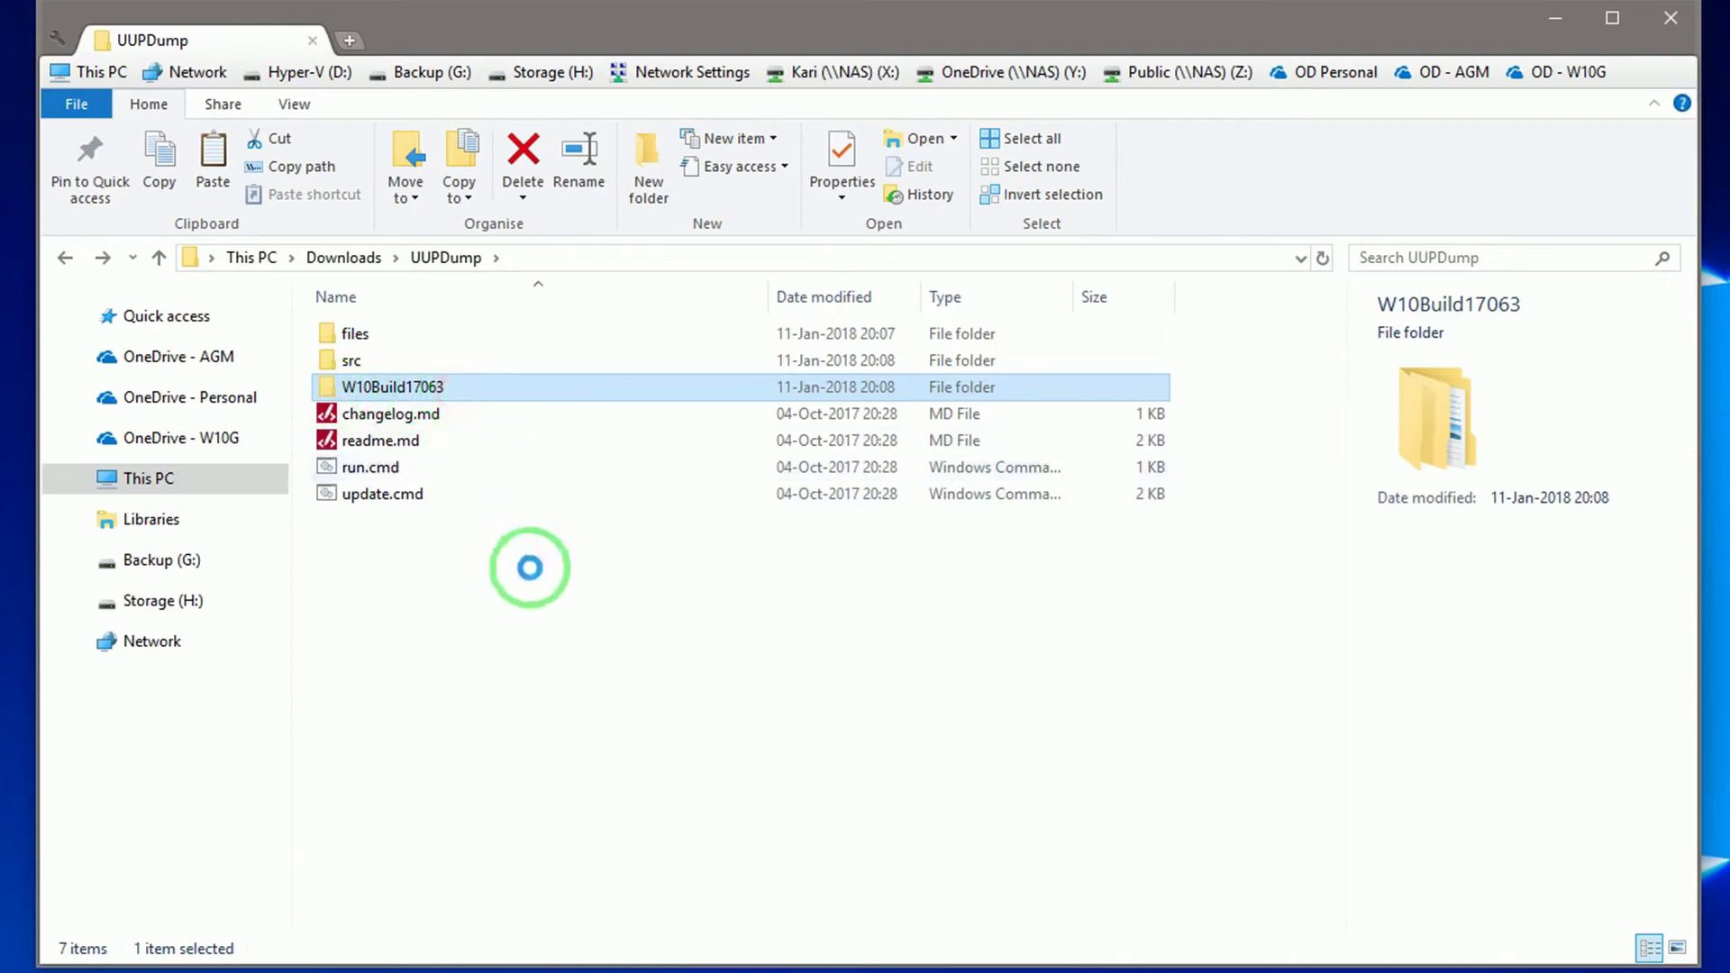
{"action": "double_click", "coordinate": [421, 334]}
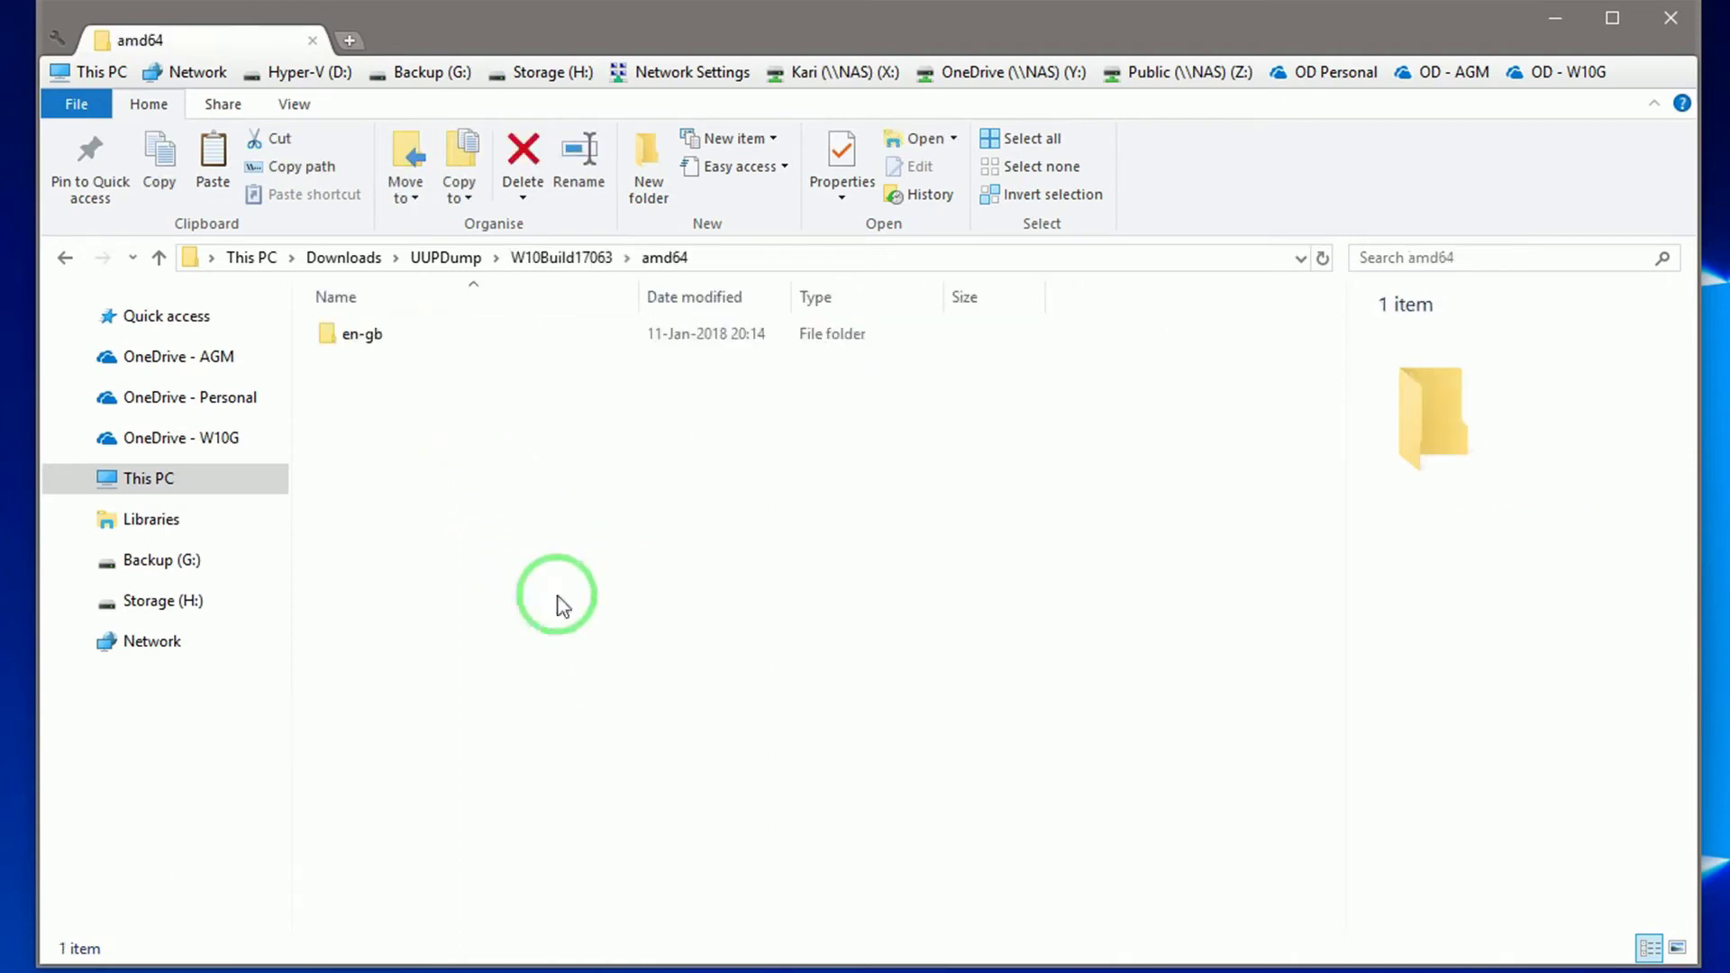
{"action": "double_click", "coordinate": [468, 333]}
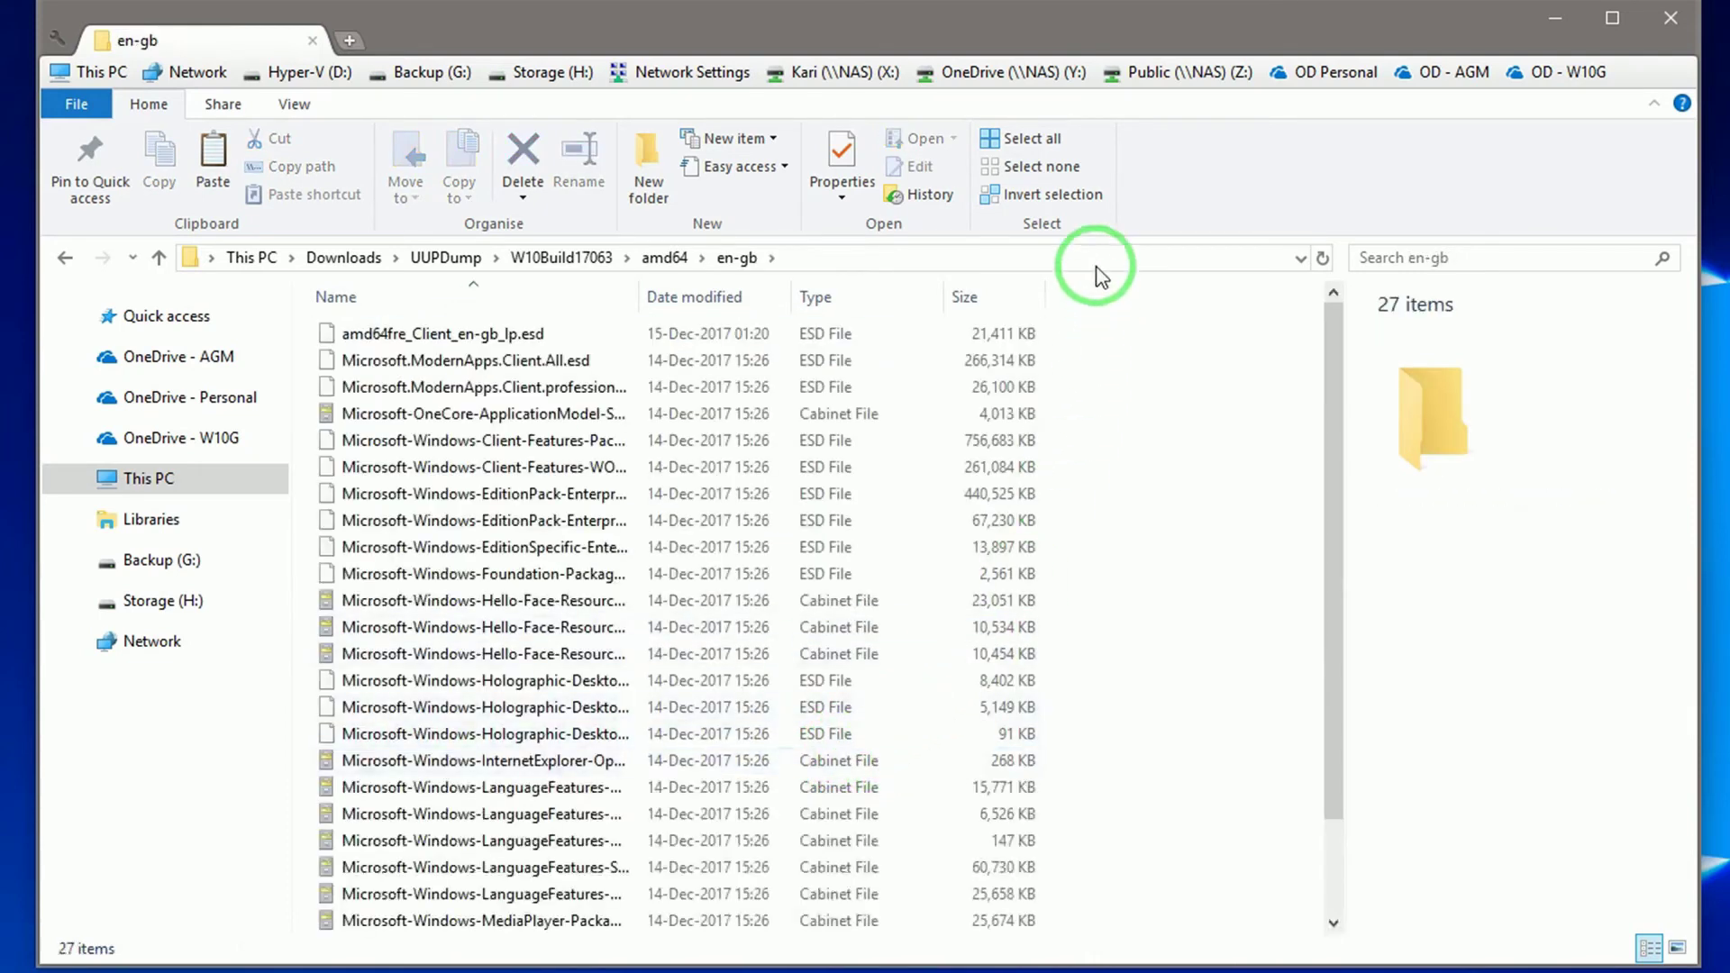
{"action": "right_click", "coordinate": [1021, 264]}
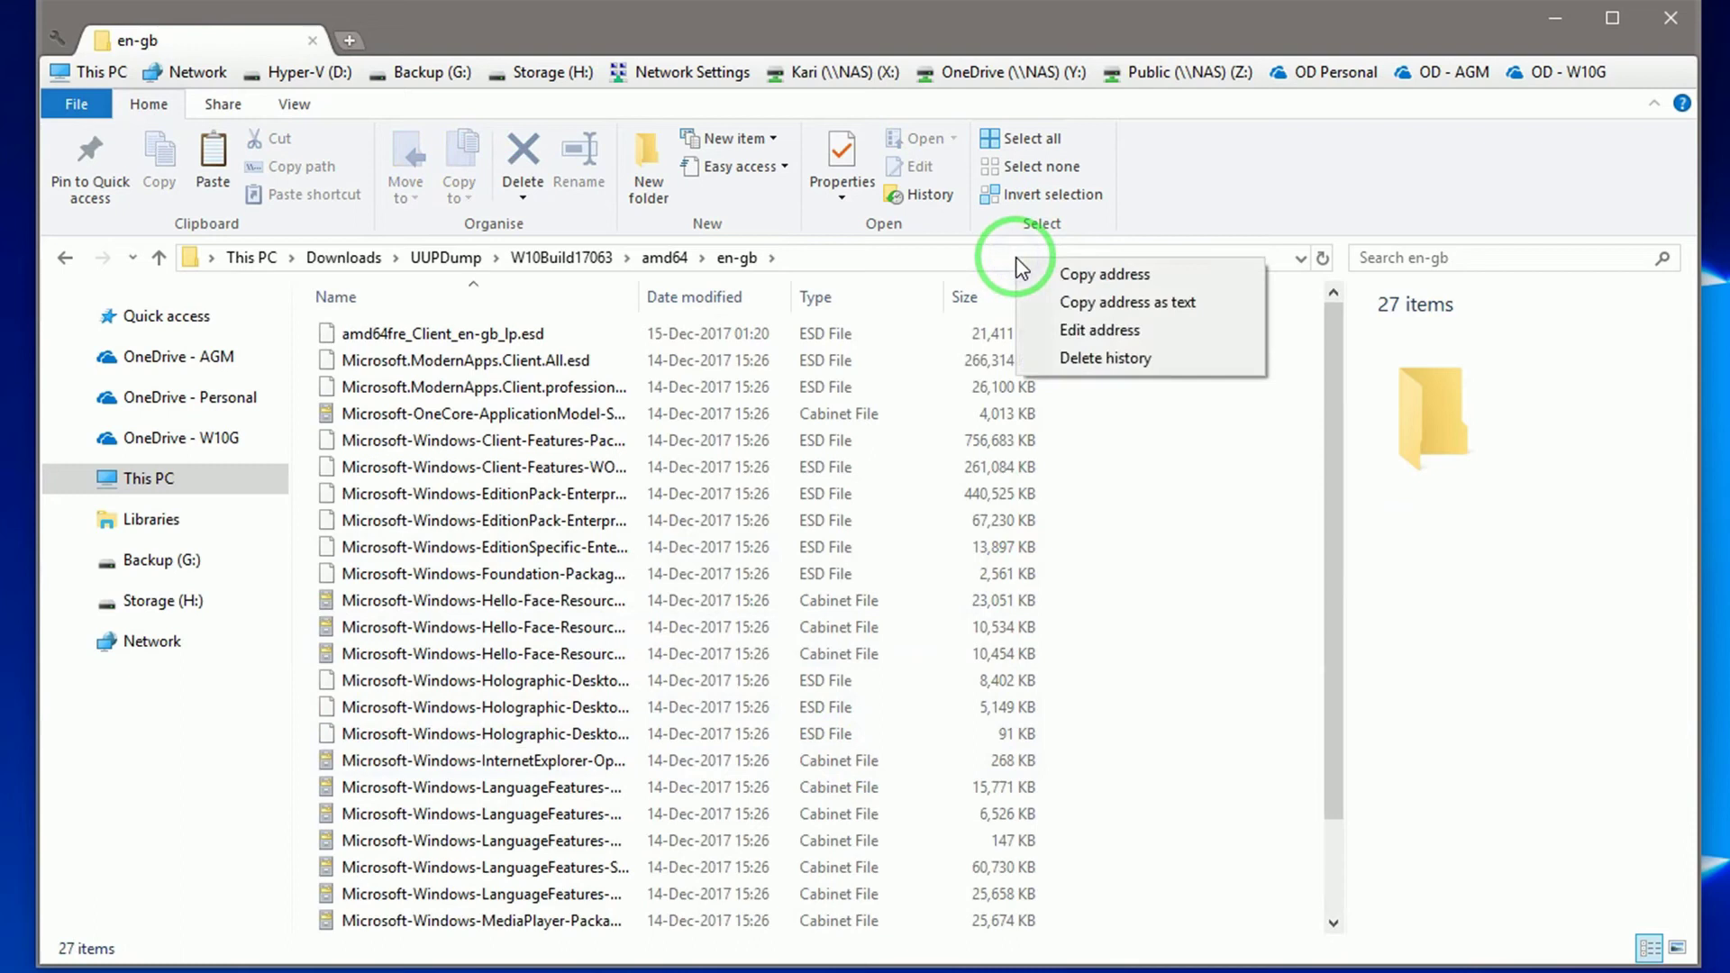
{"action": "left_click", "coordinate": [1077, 273]}
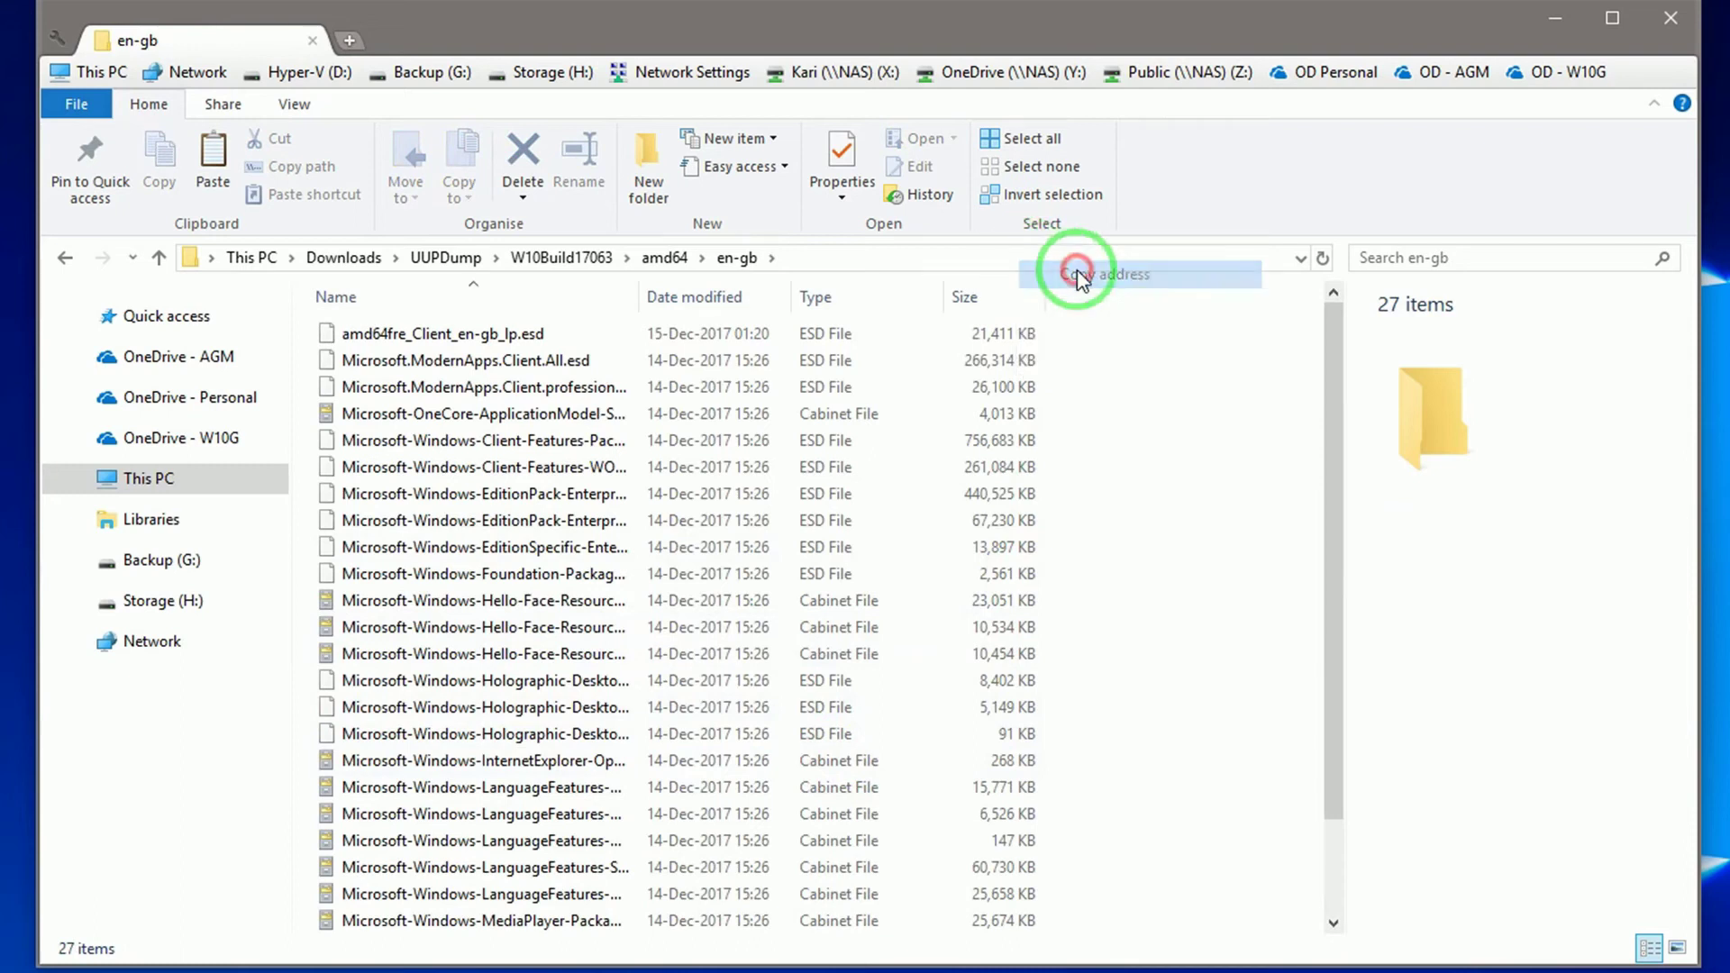
{"action": "left_click", "coordinate": [1555, 18]}
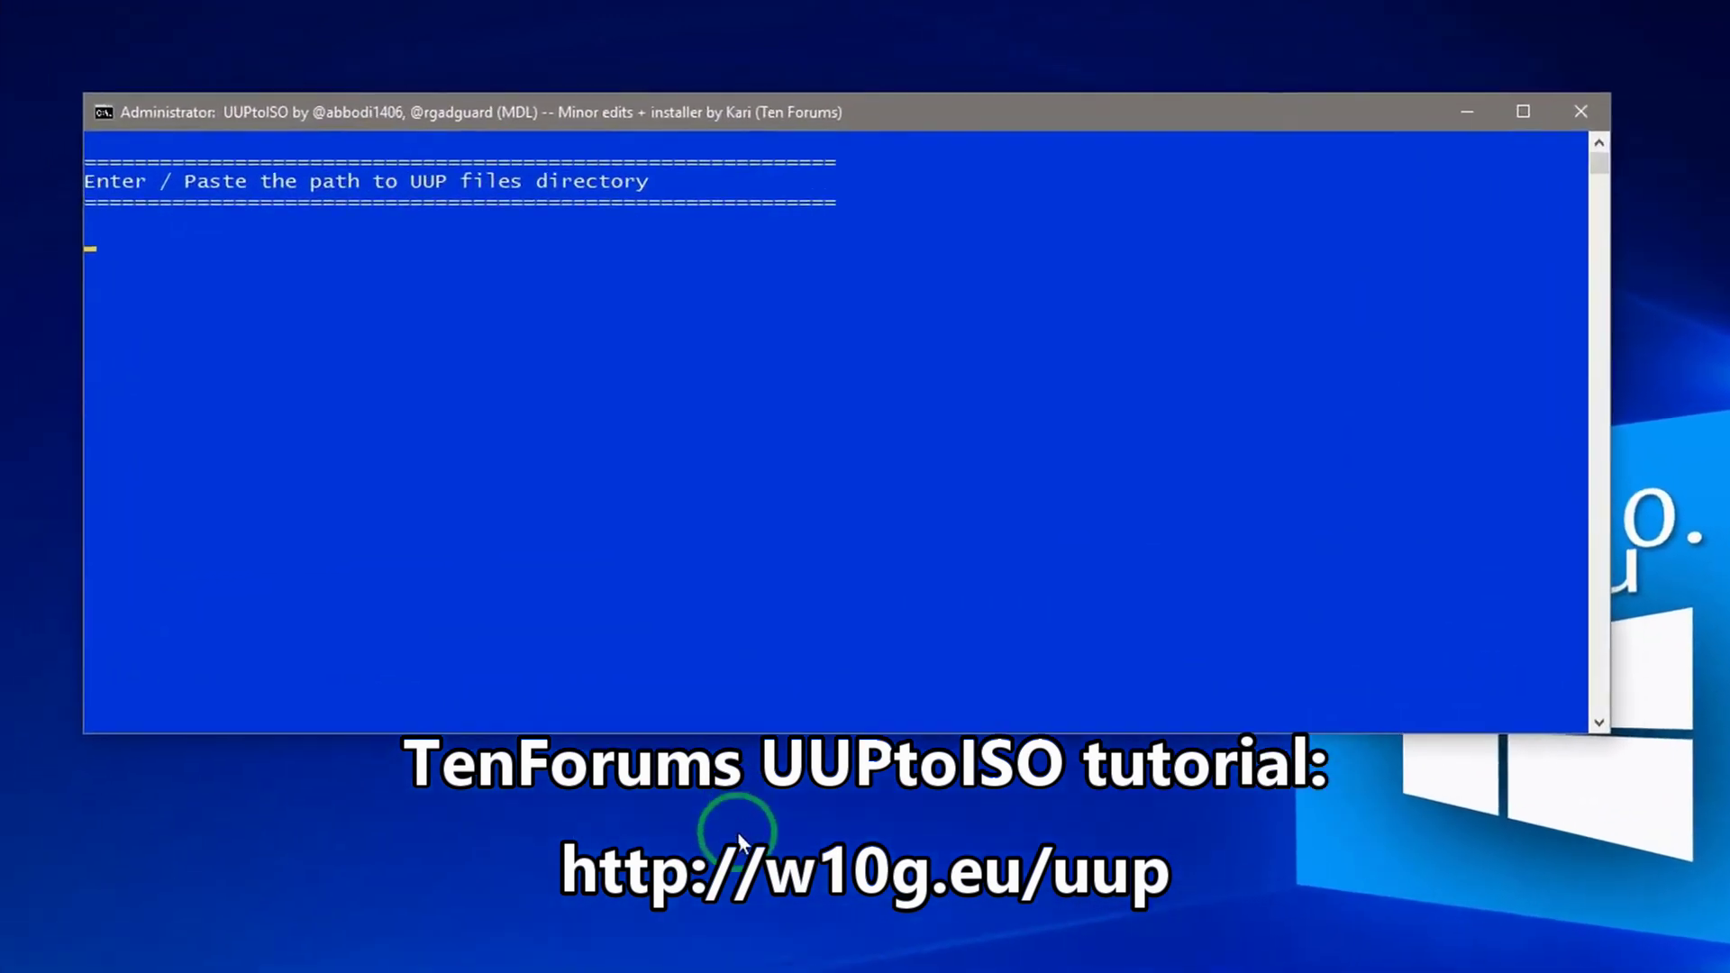
- Paste the en-gb UUP path, build the ISO with option 1 (standard install.wim), then exit
{"action": "key", "text": "ctrl+v"}
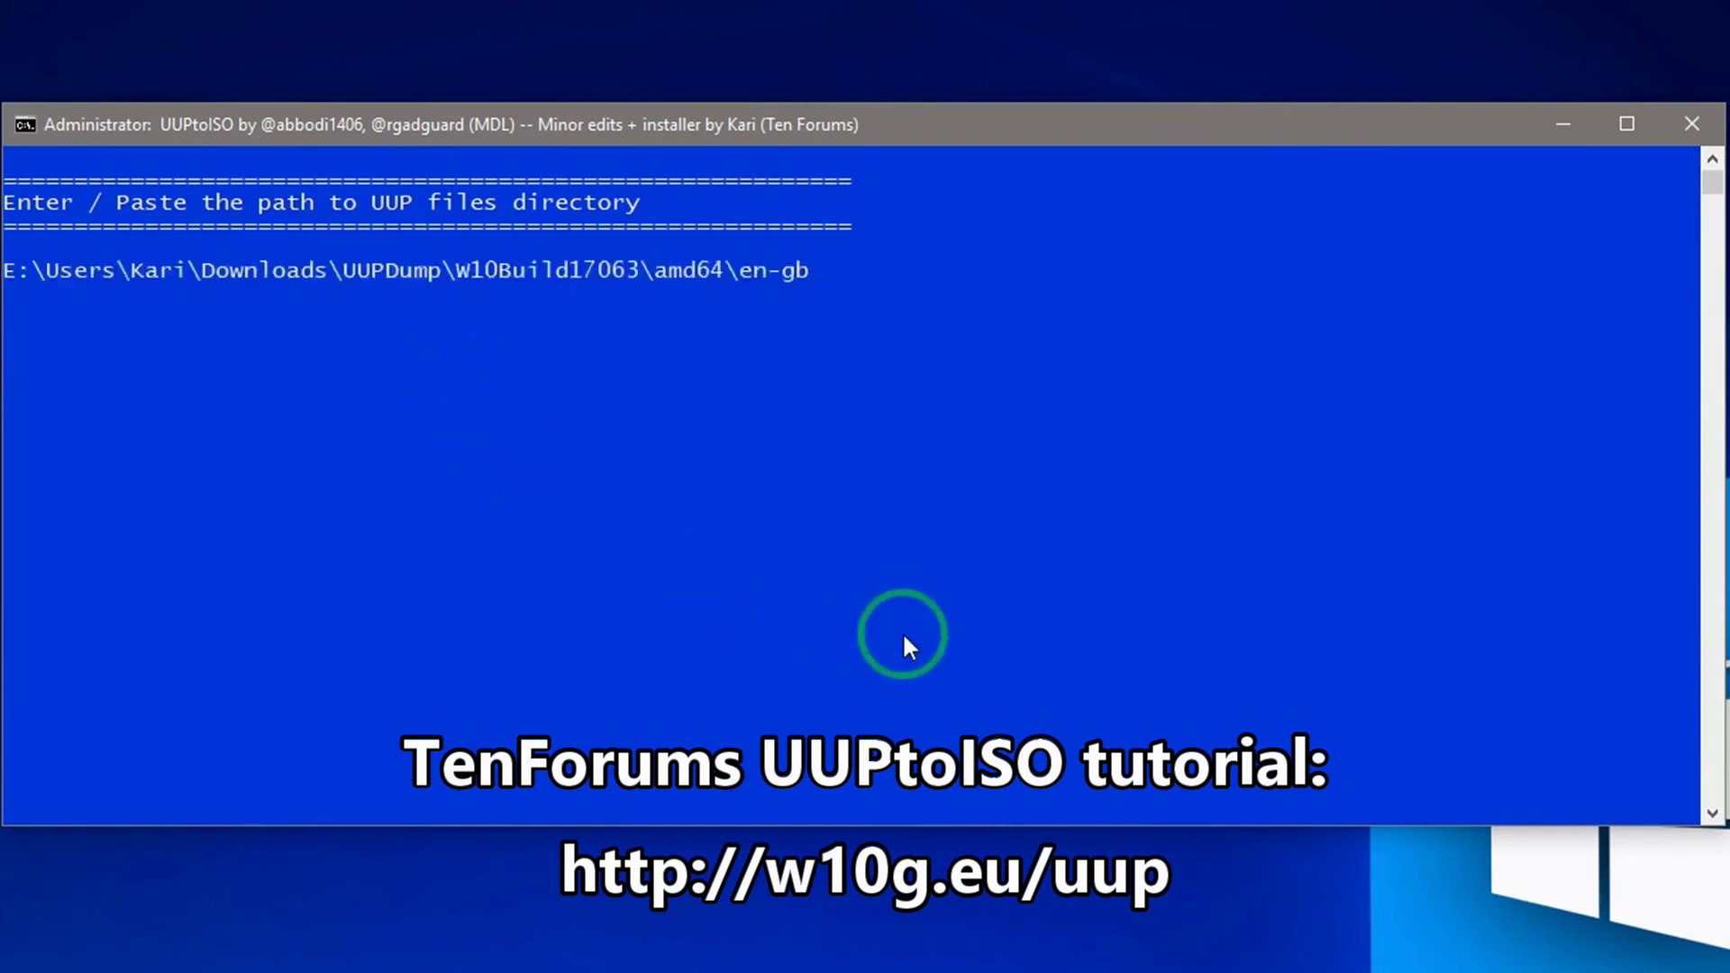
{"action": "key", "text": "Return"}
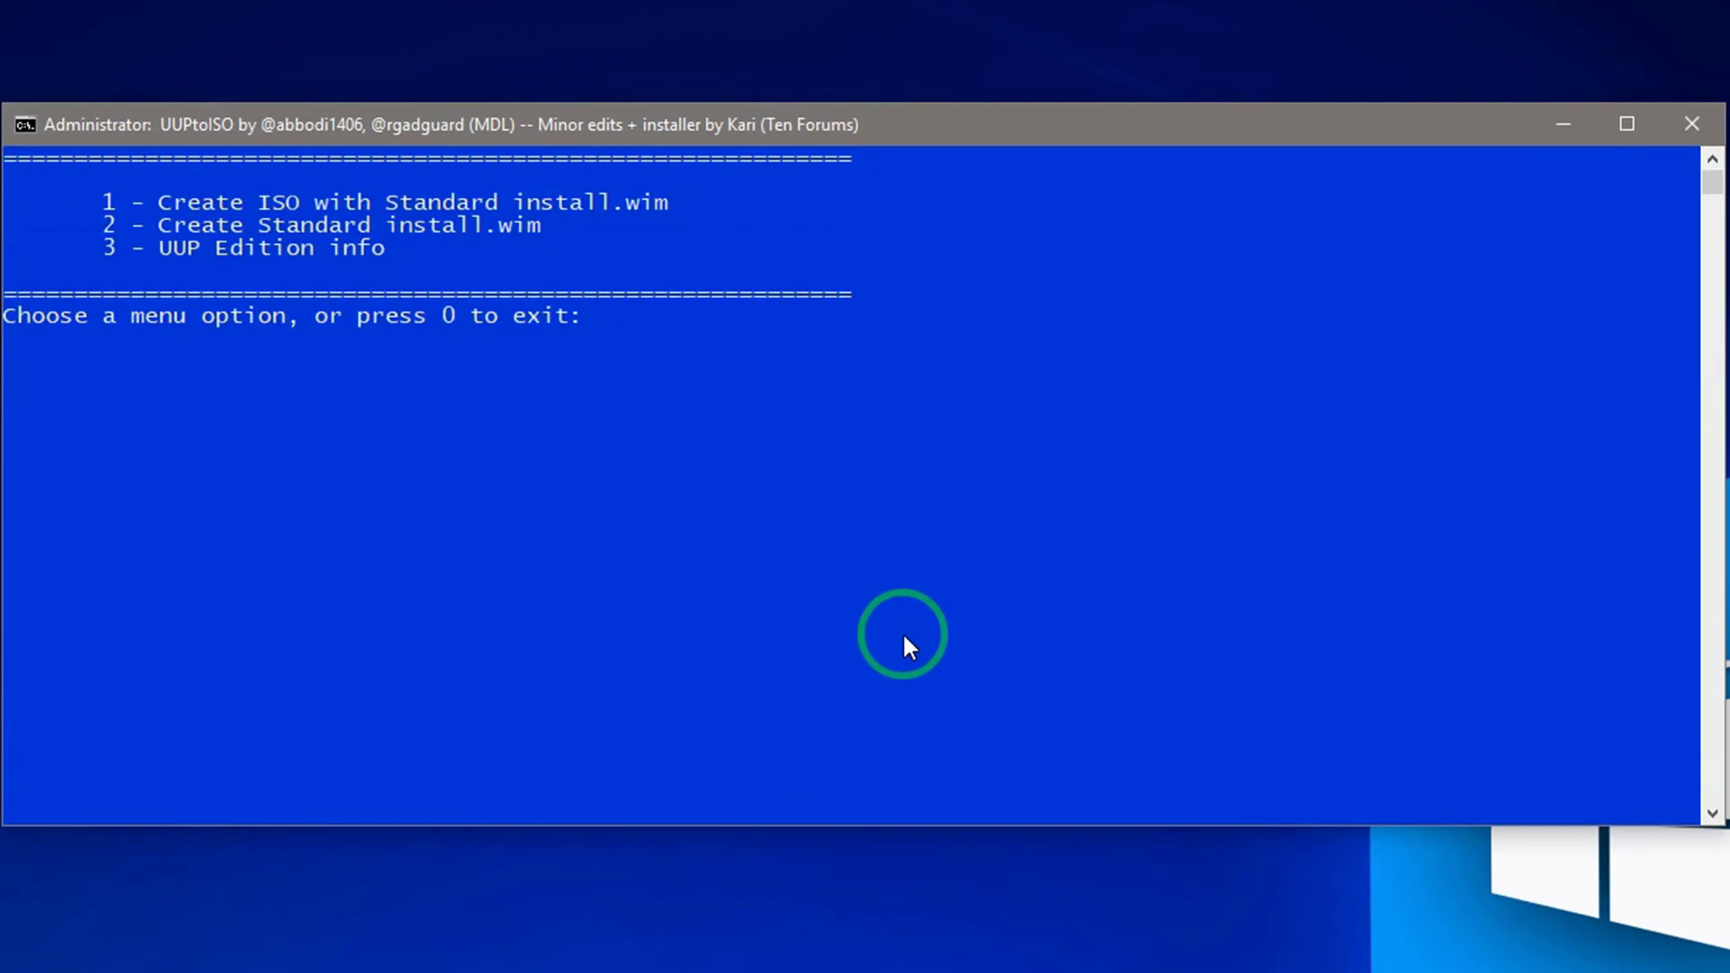
{"action": "key", "text": "1"}
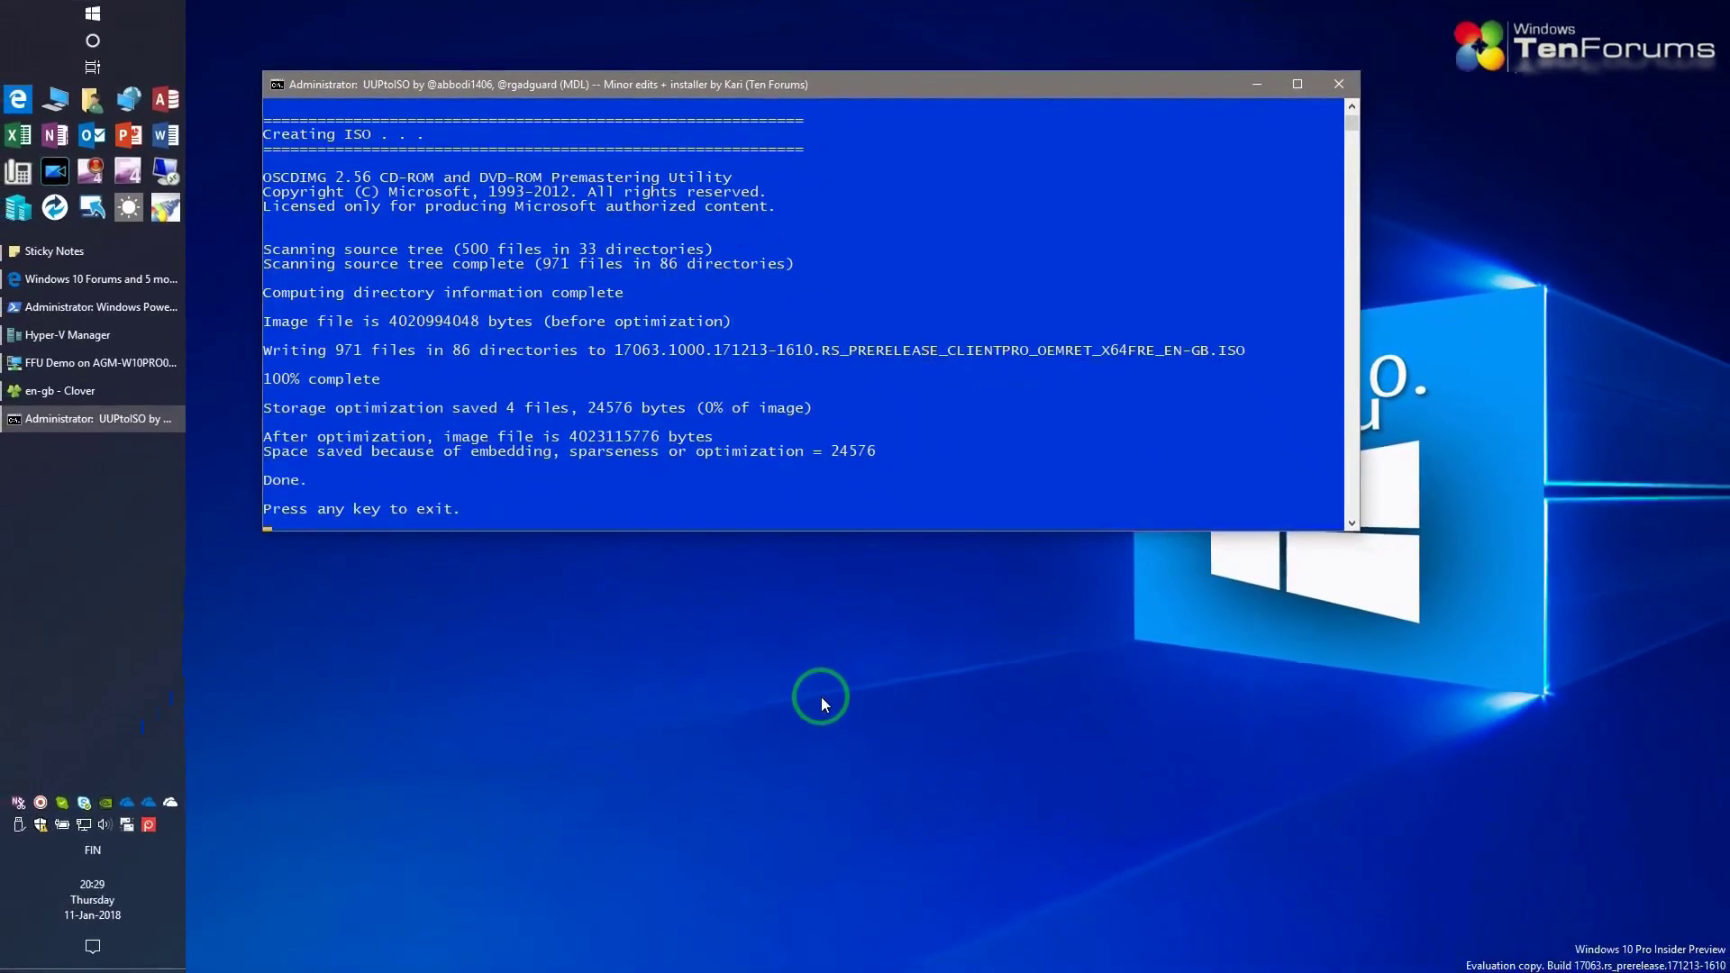
{"action": "key", "text": "Return"}
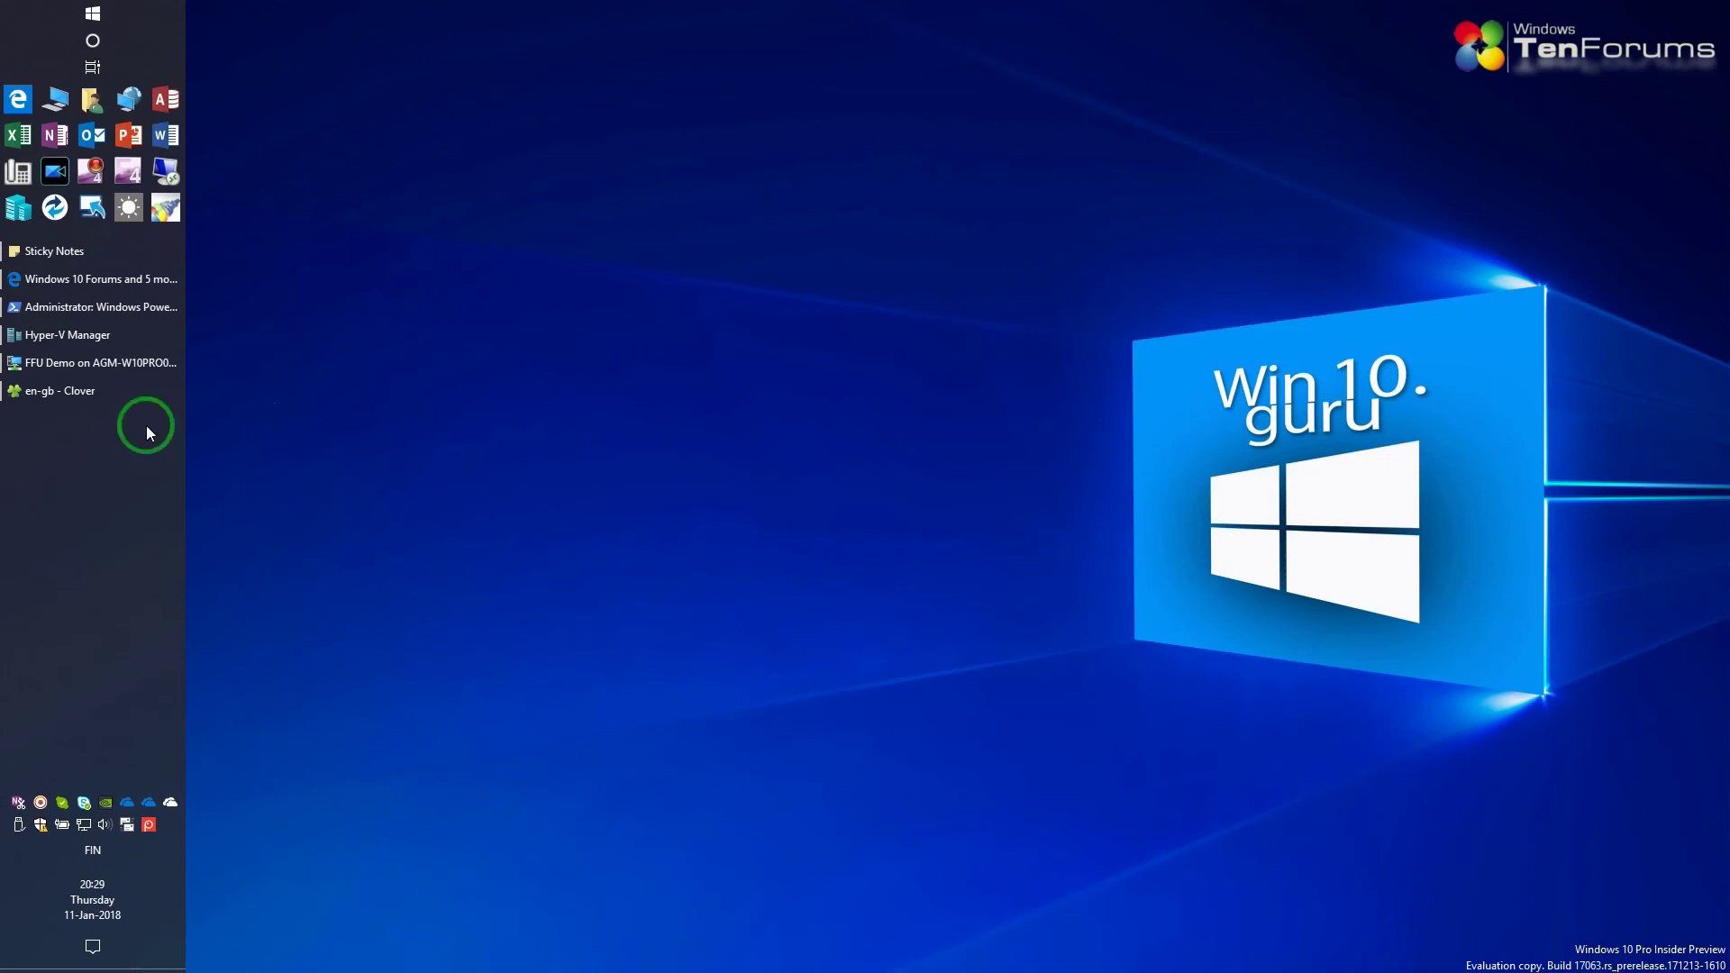
- Restore File Explorer and browse to the C:\UUPtoISO folder
{"action": "left_click", "coordinate": [79, 393]}
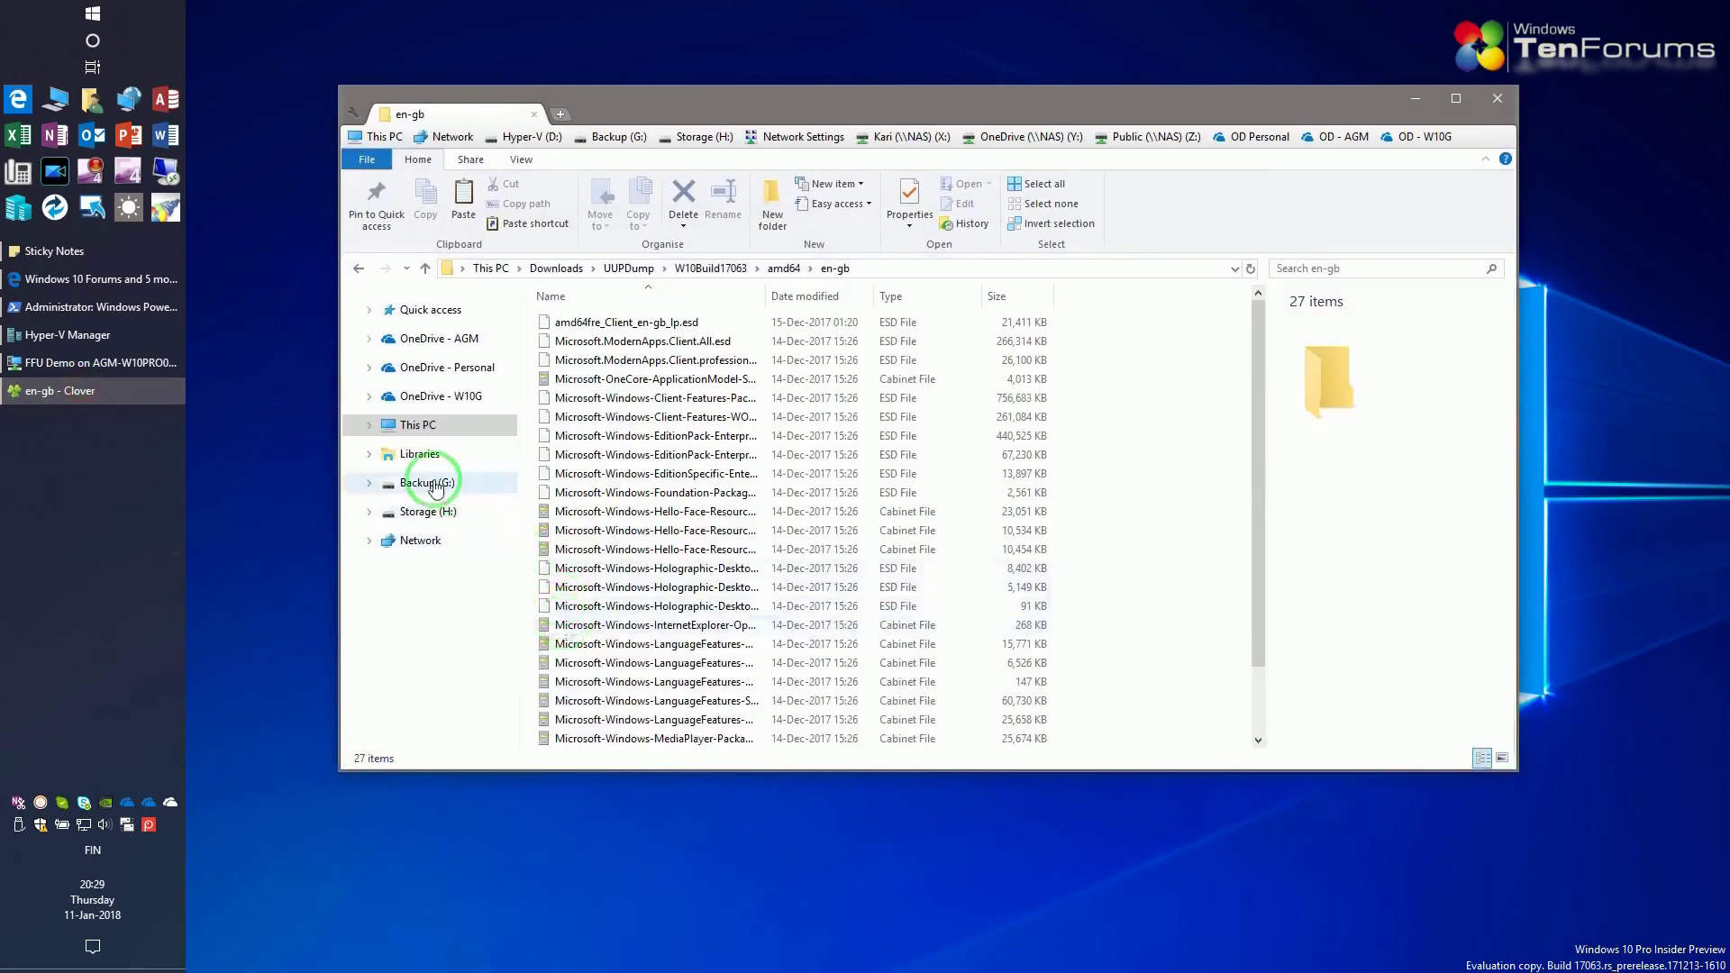
{"action": "left_click", "coordinate": [411, 424]}
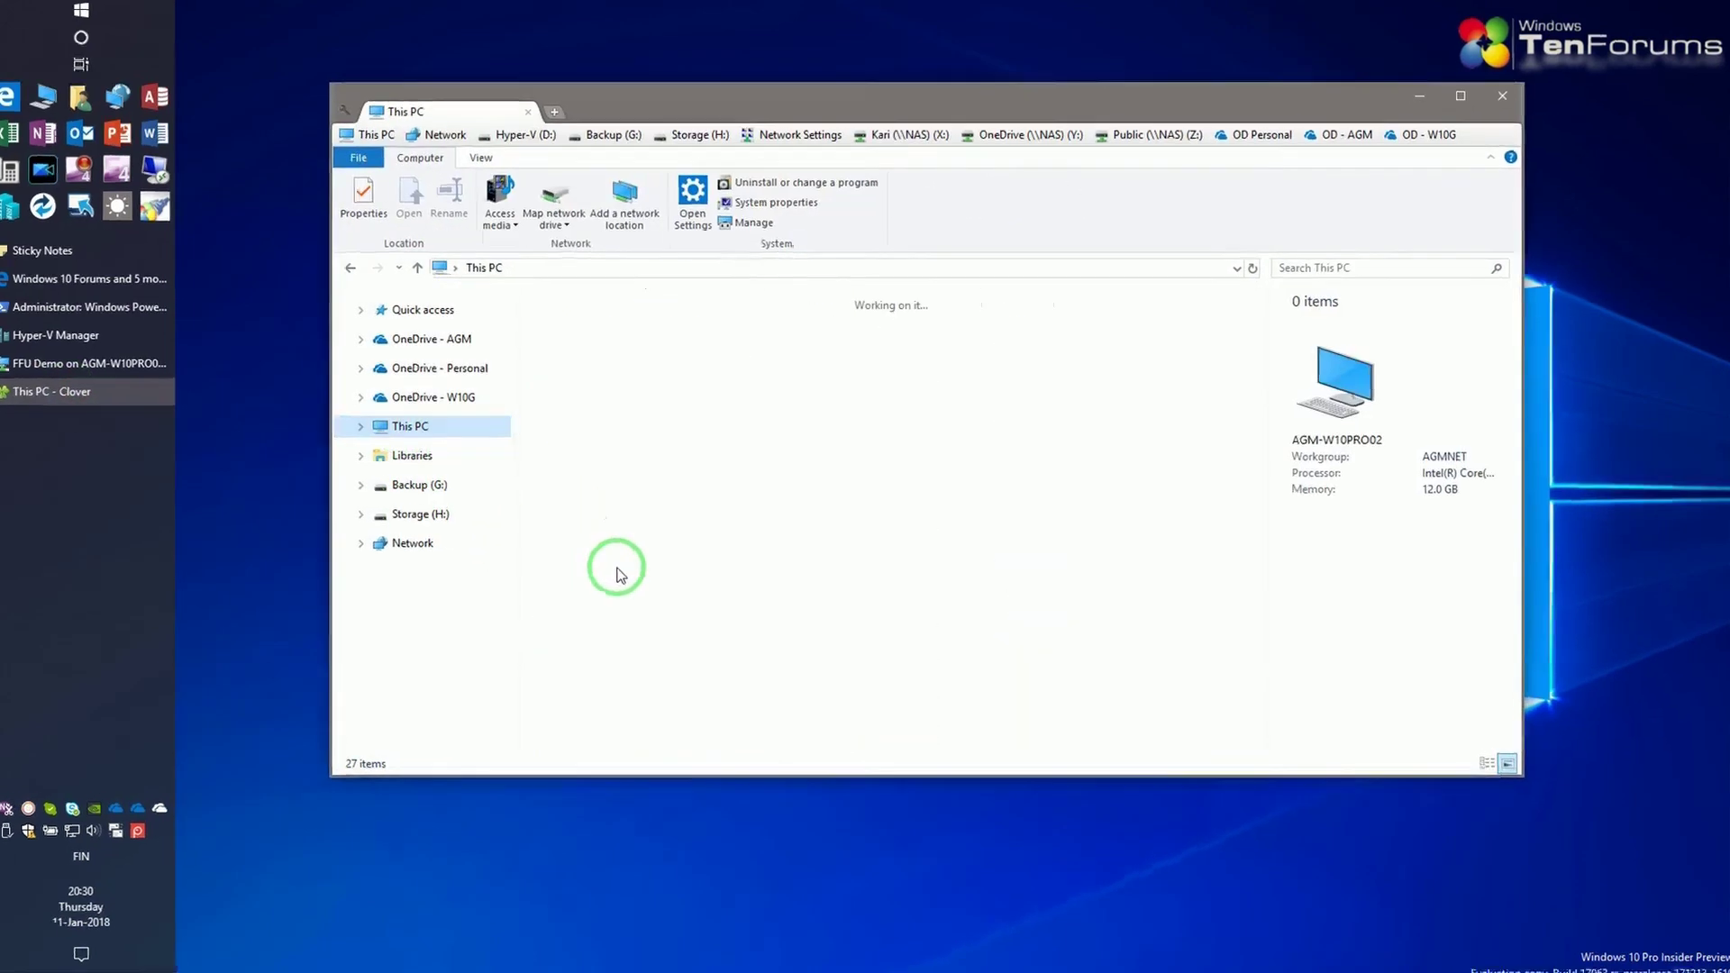
{"action": "left_click", "coordinate": [595, 514]}
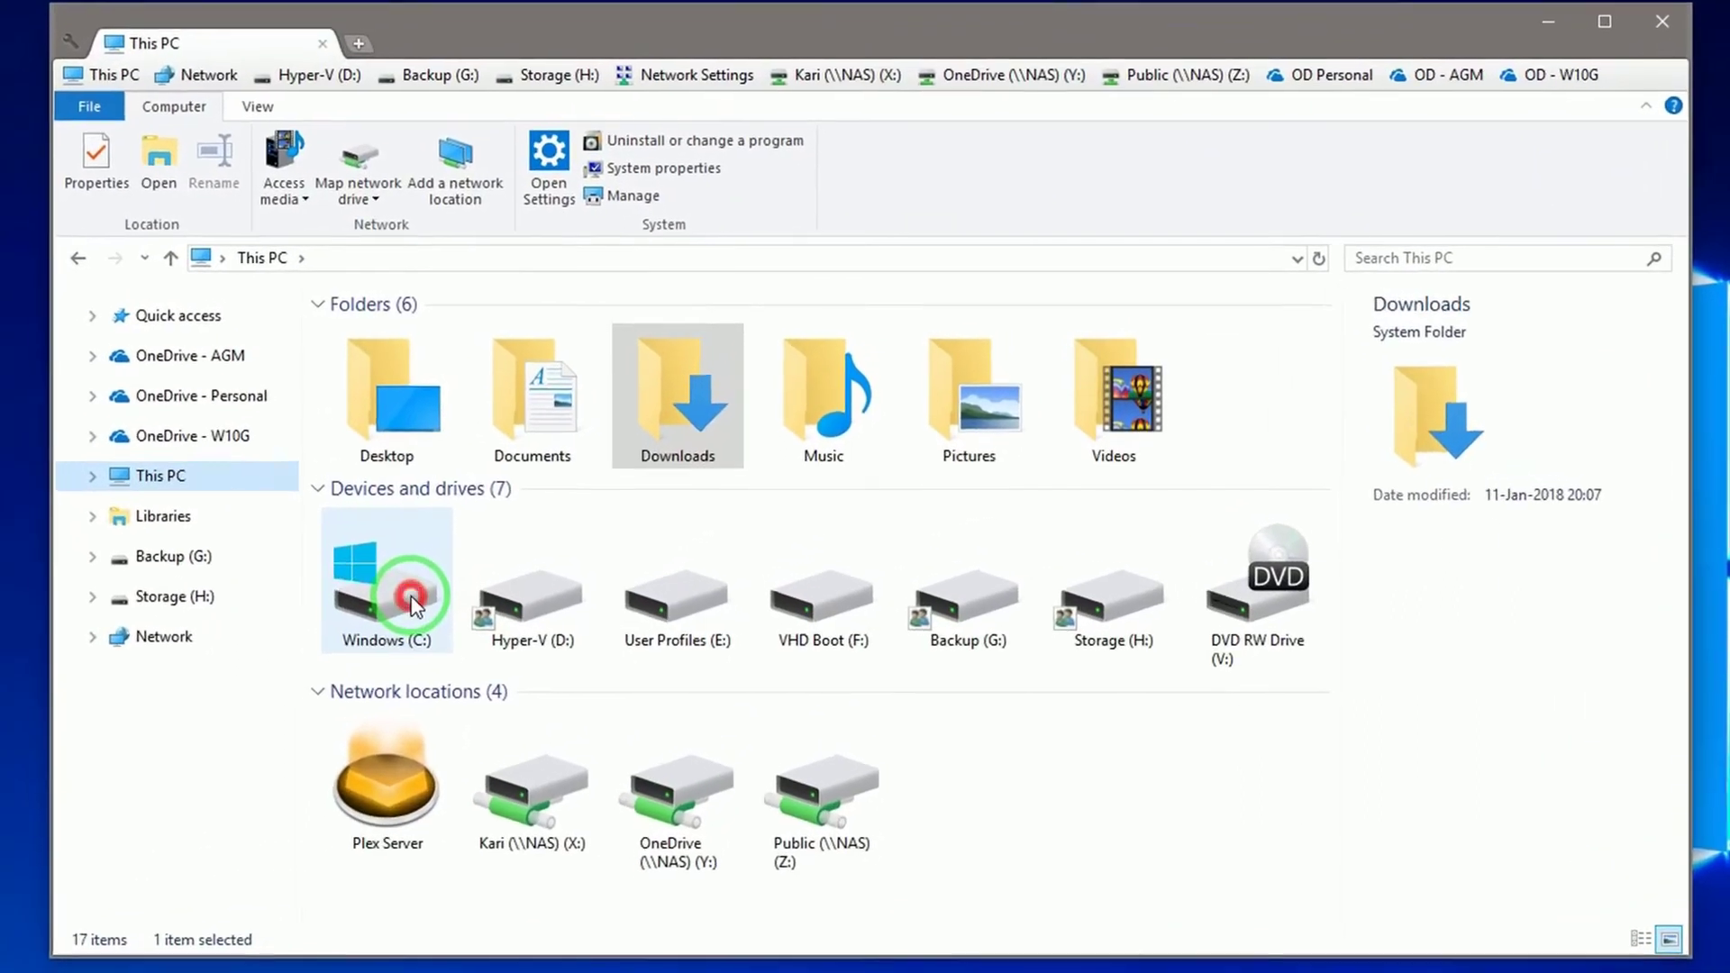
{"action": "double_click", "coordinate": [411, 602]}
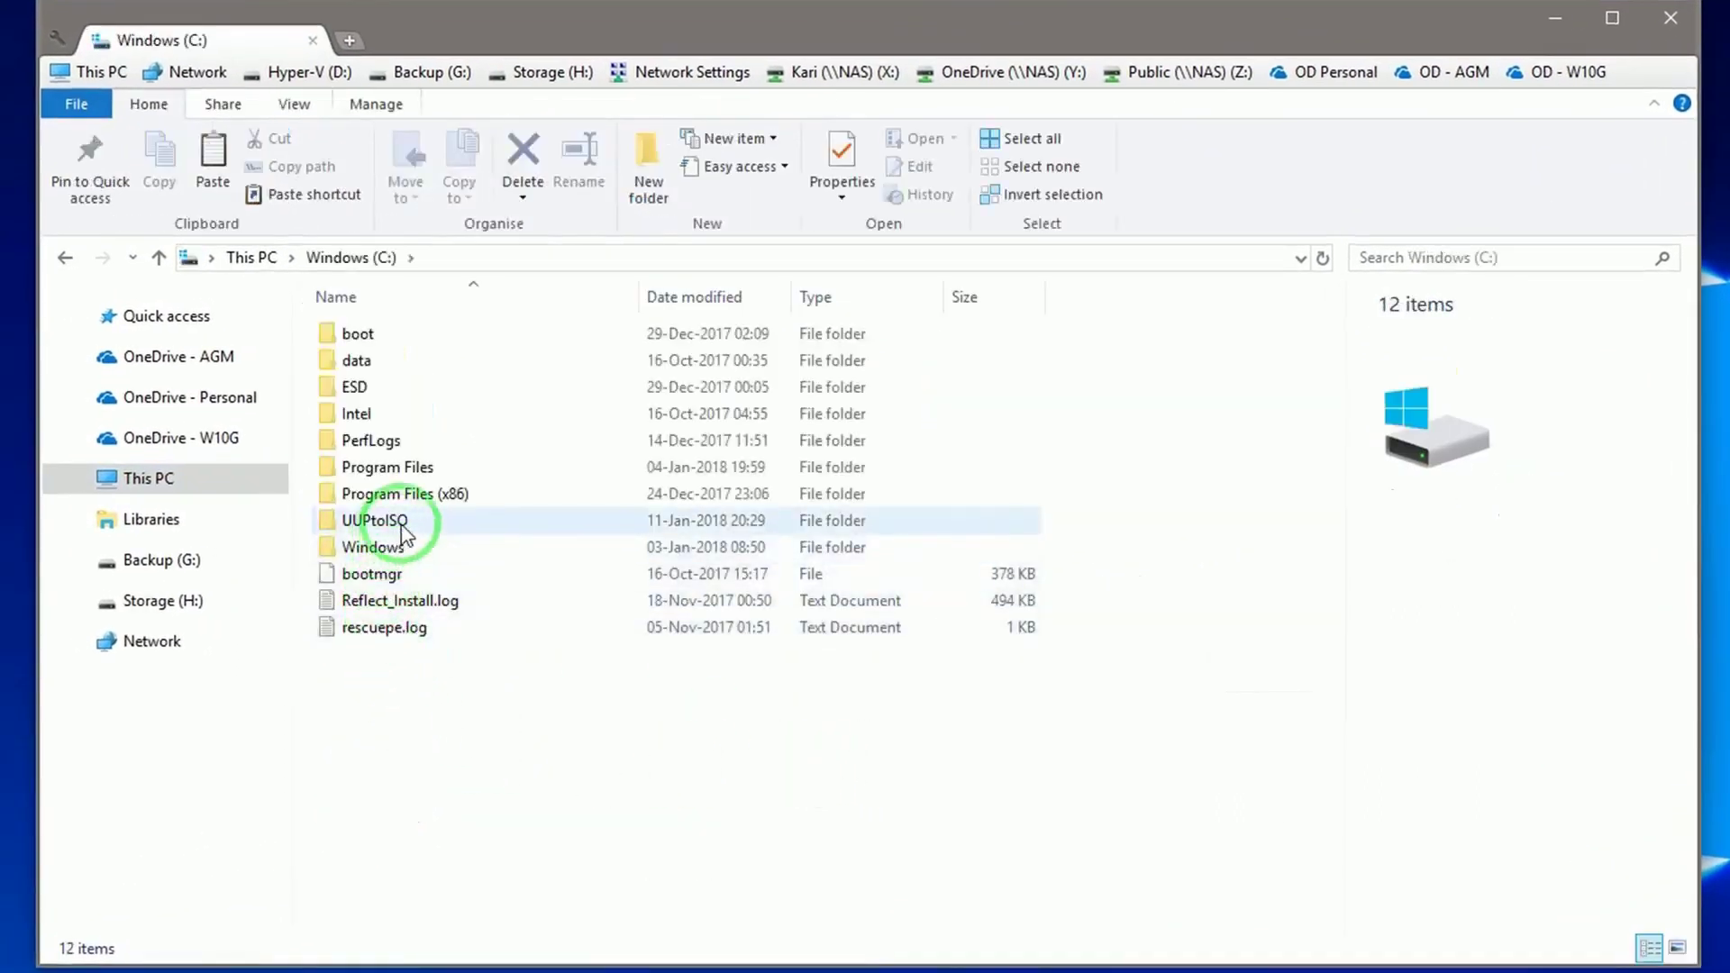
{"action": "double_click", "coordinate": [404, 523]}
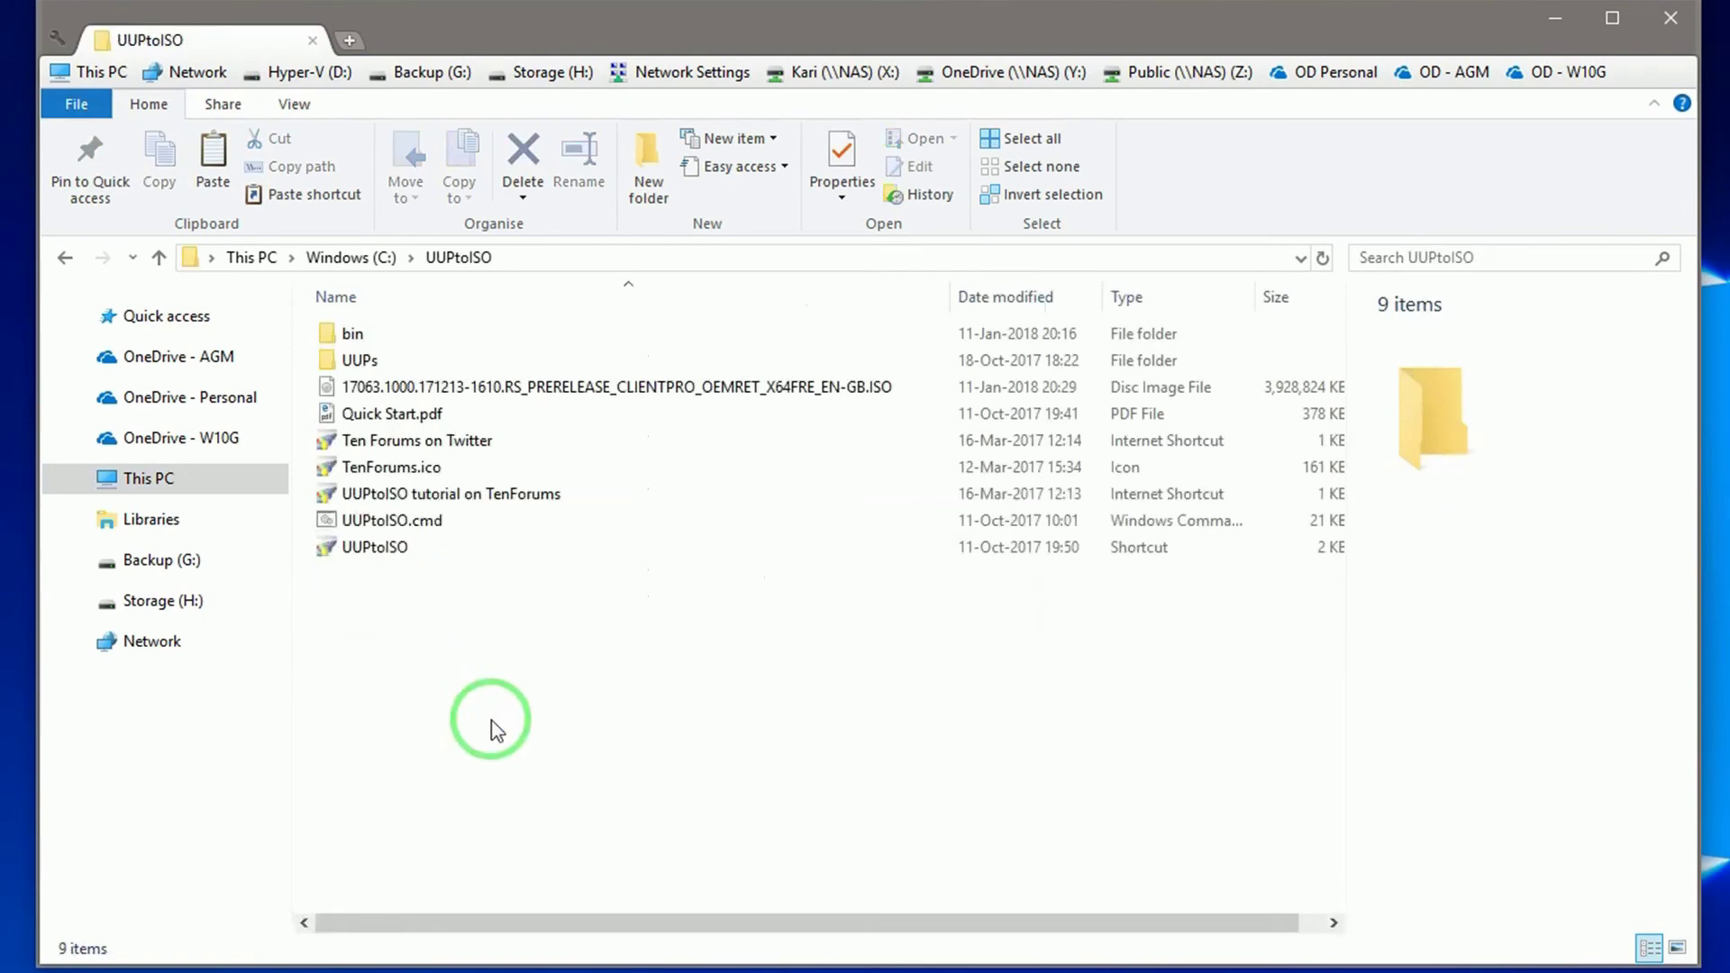
- Mount the 17063 ISO as DVD Drive (I:), close Explorer, and return to the Ten Forums page
{"action": "left_click", "coordinate": [610, 383]}
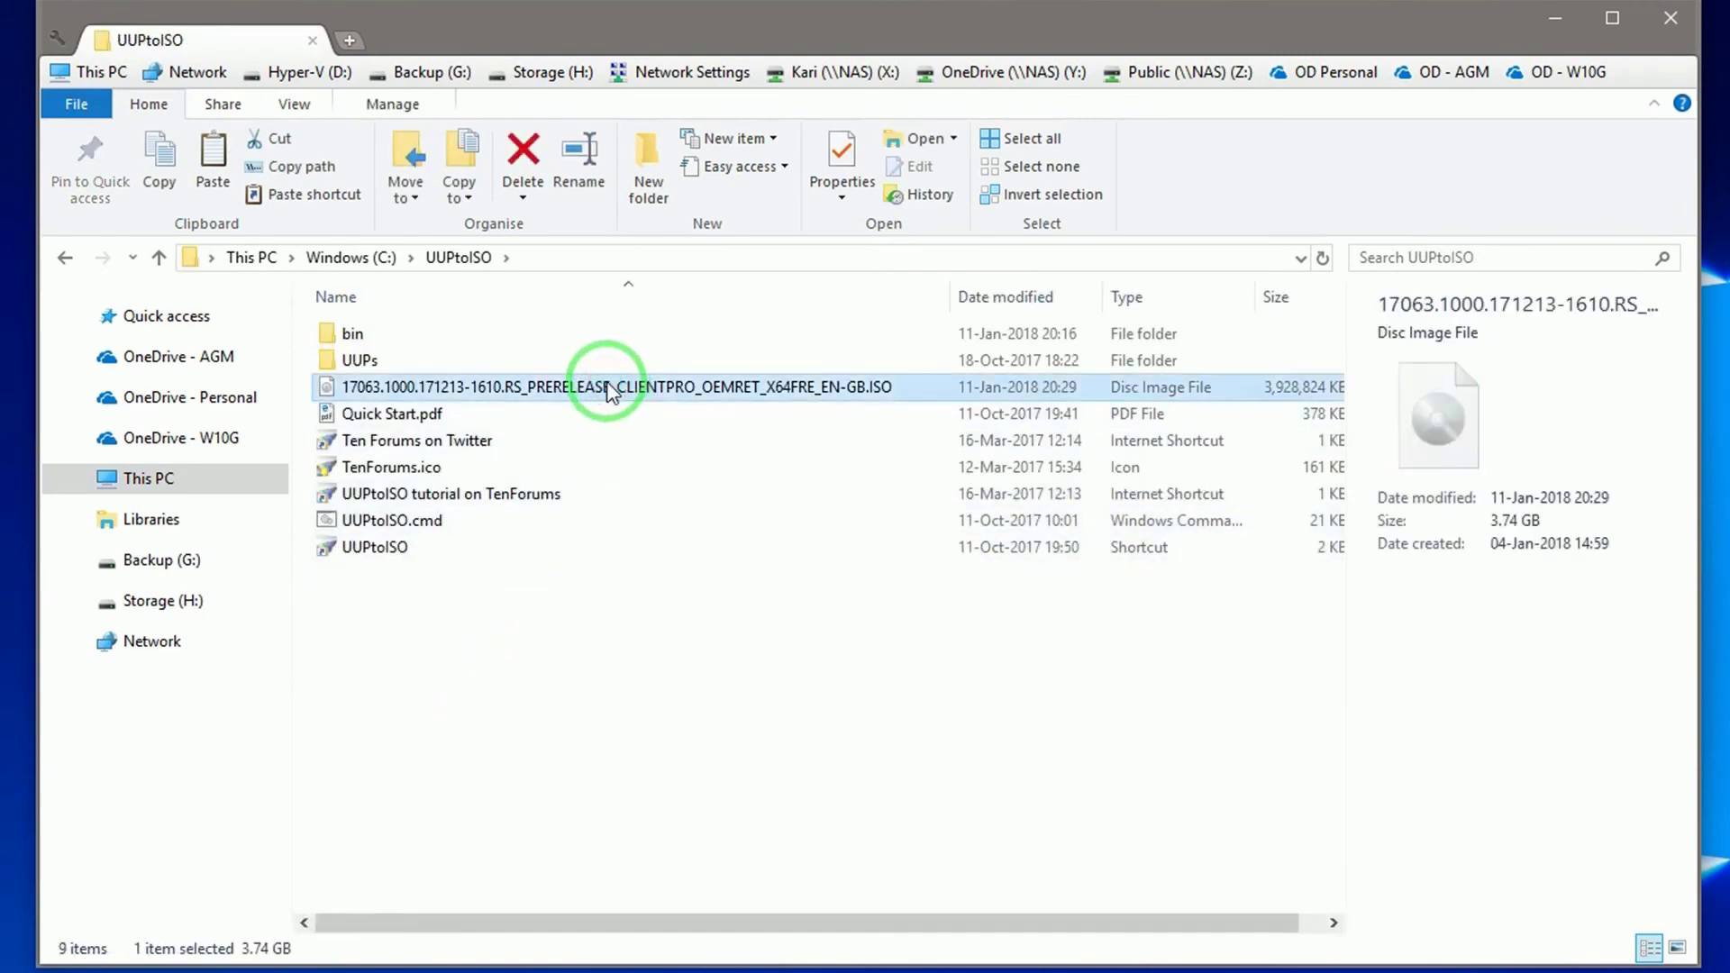
{"action": "double_click", "coordinate": [694, 387]}
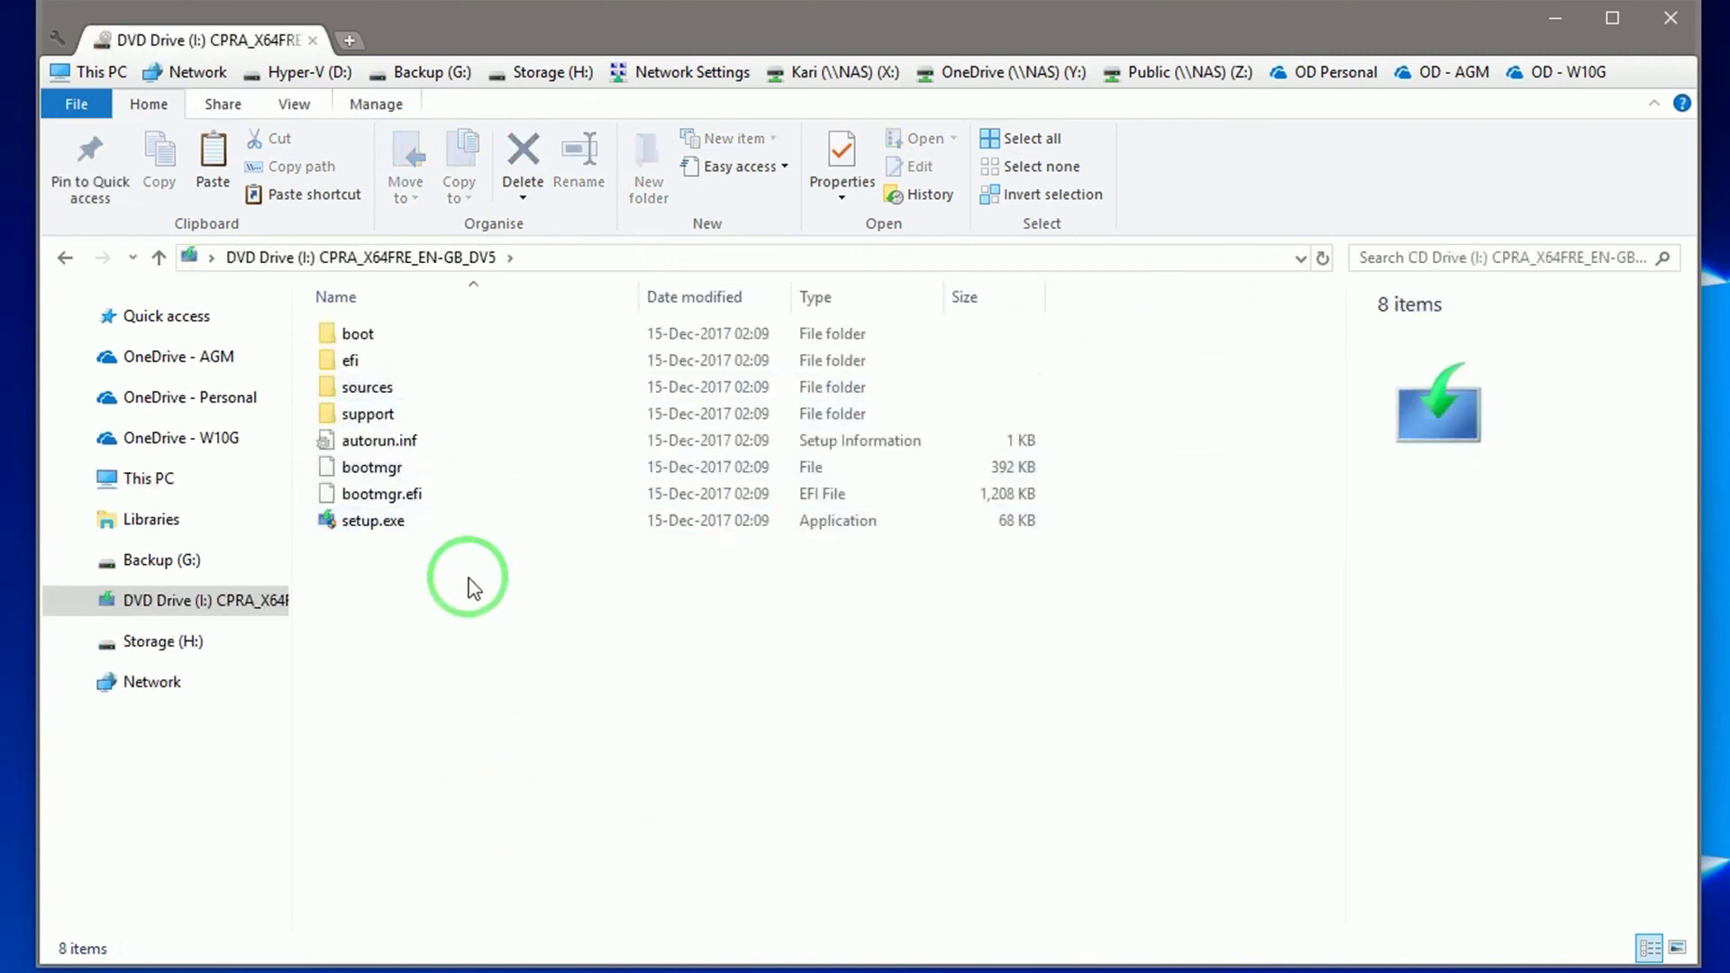
{"action": "left_click", "coordinate": [1672, 23]}
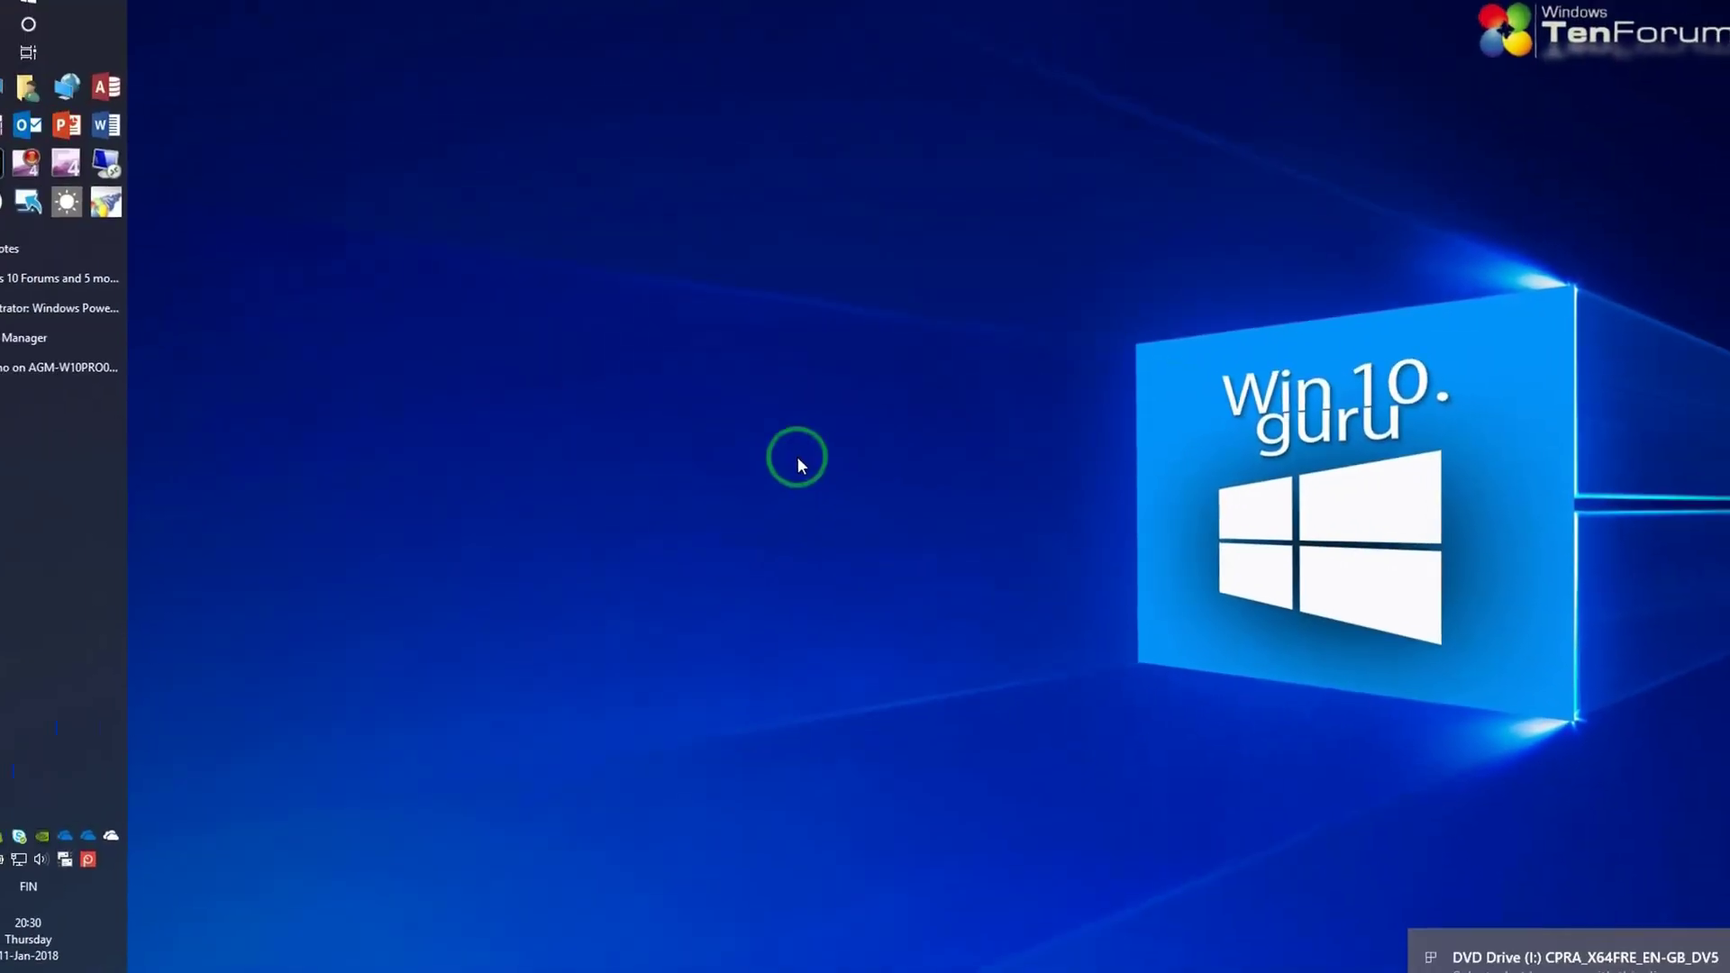
{"action": "left_click", "coordinate": [88, 285]}
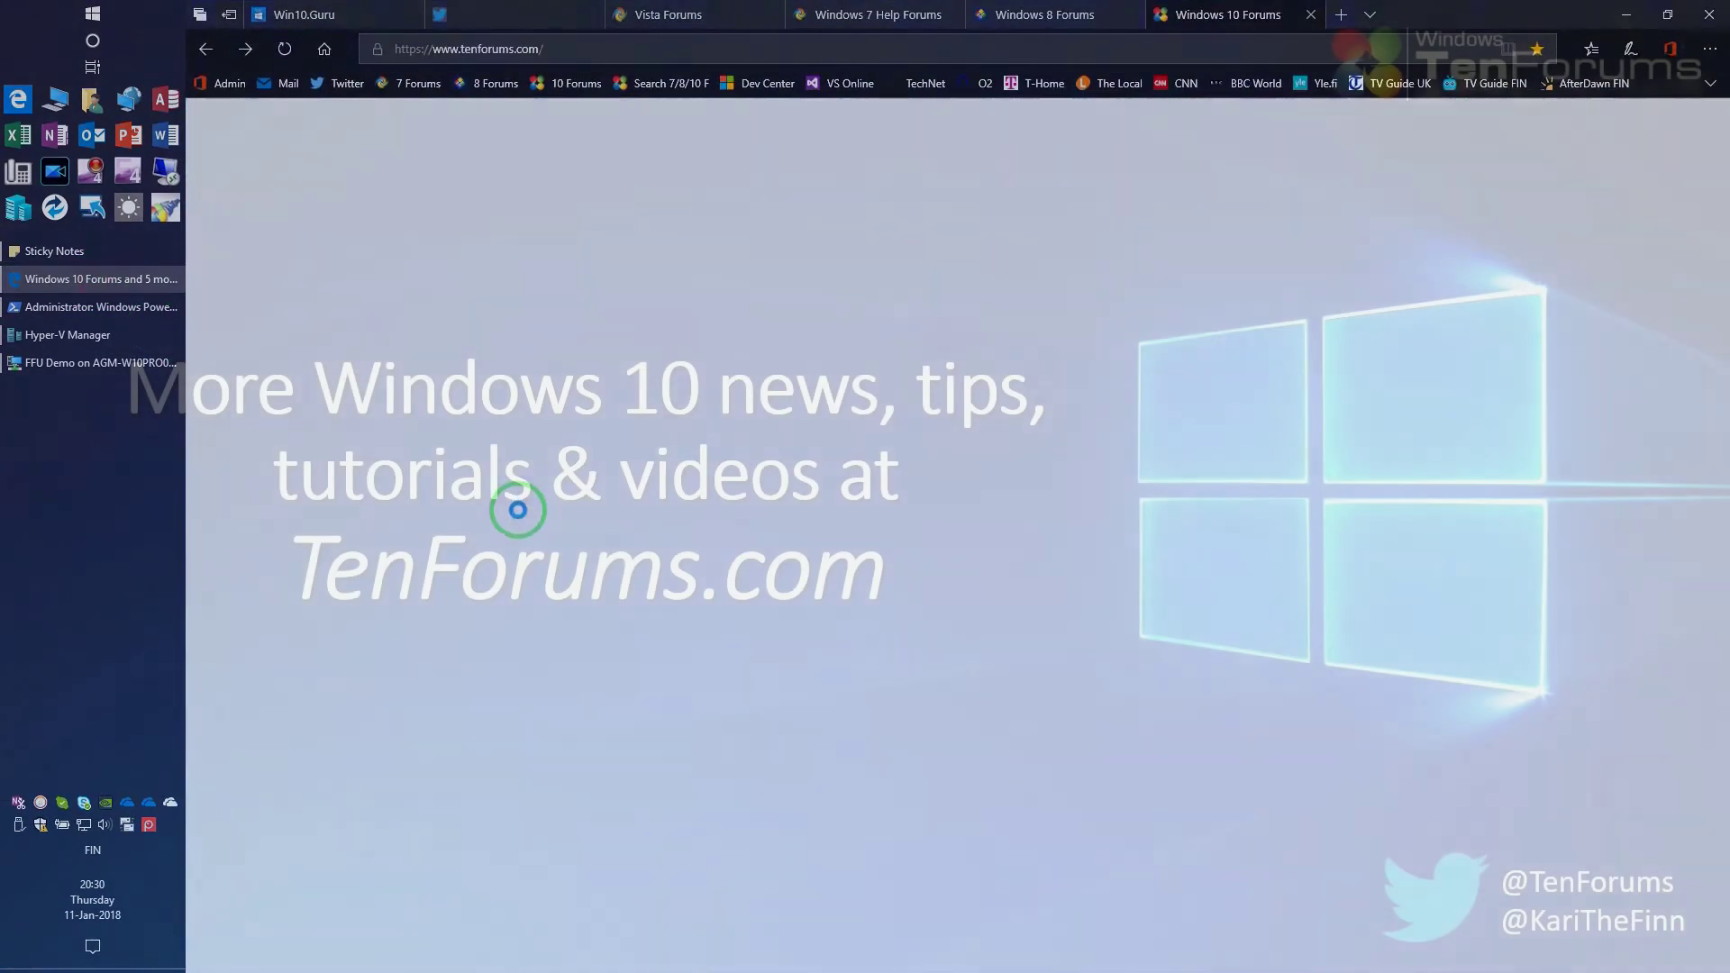